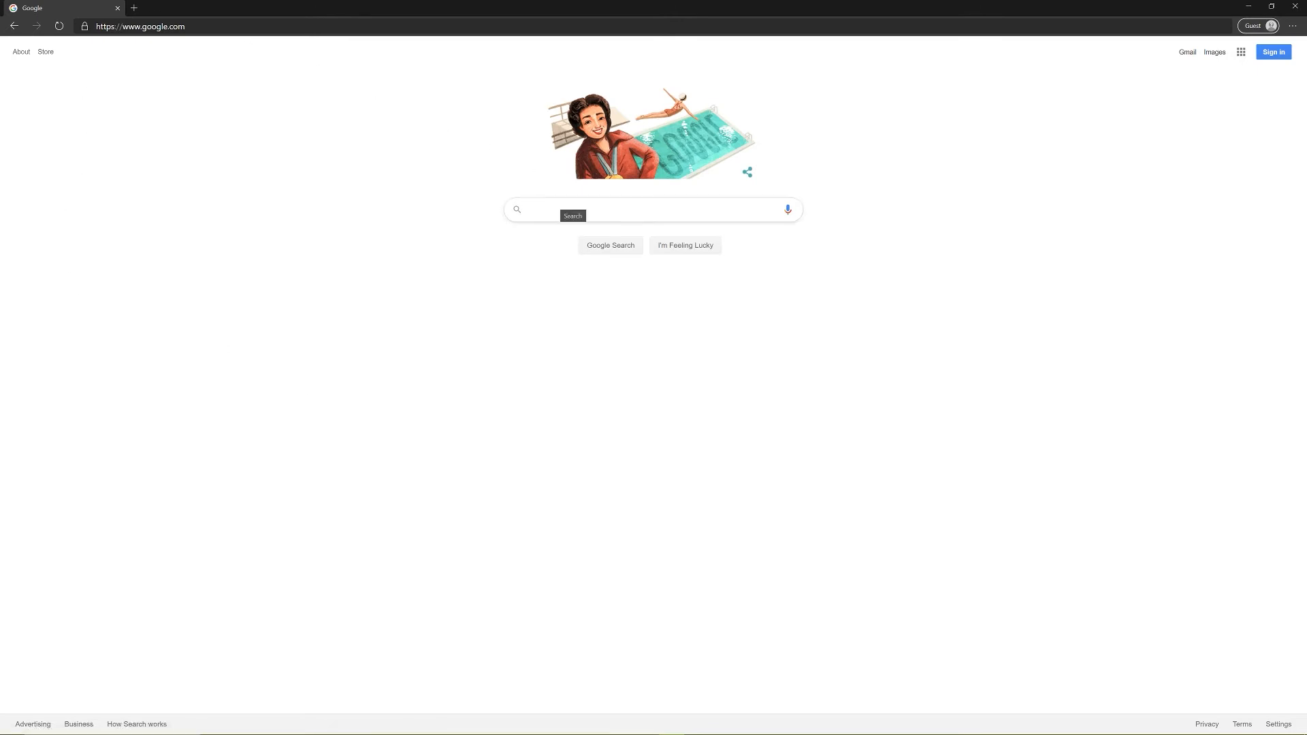
Step: Search Google for "go build a ftc"
click(561, 204)
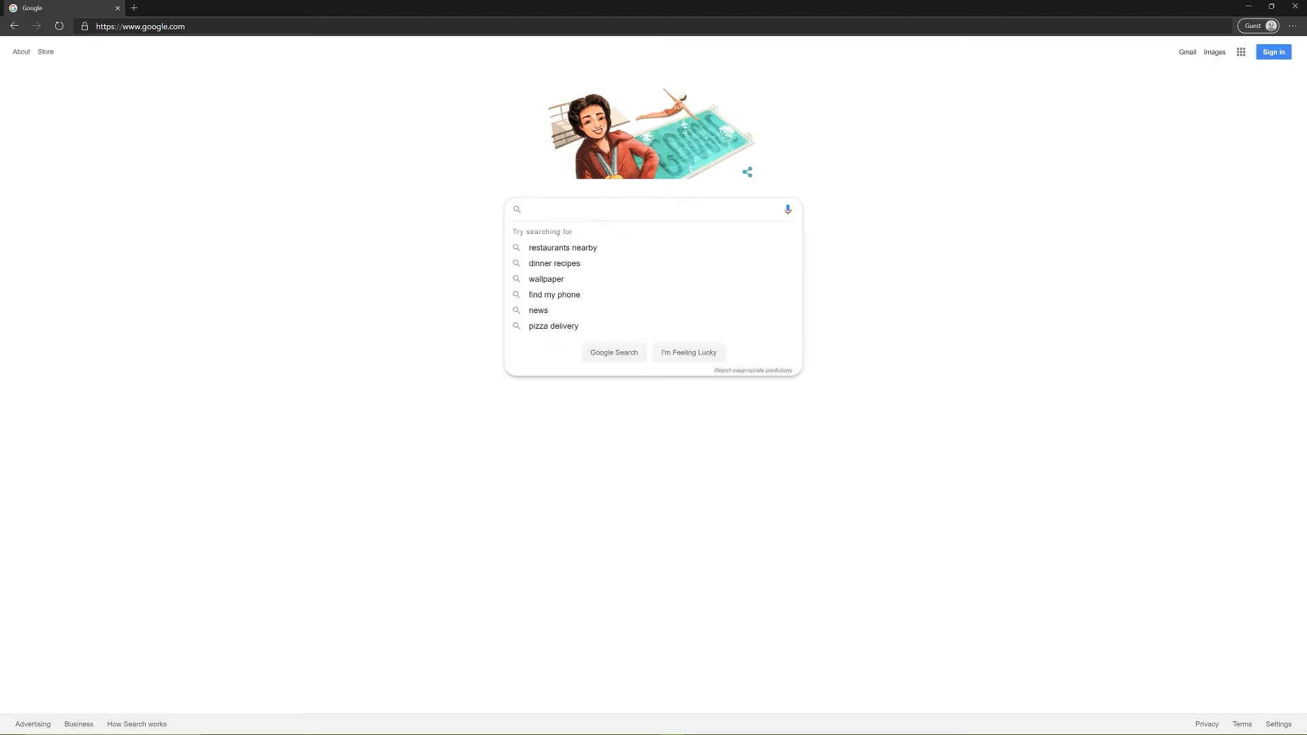
text(go build )
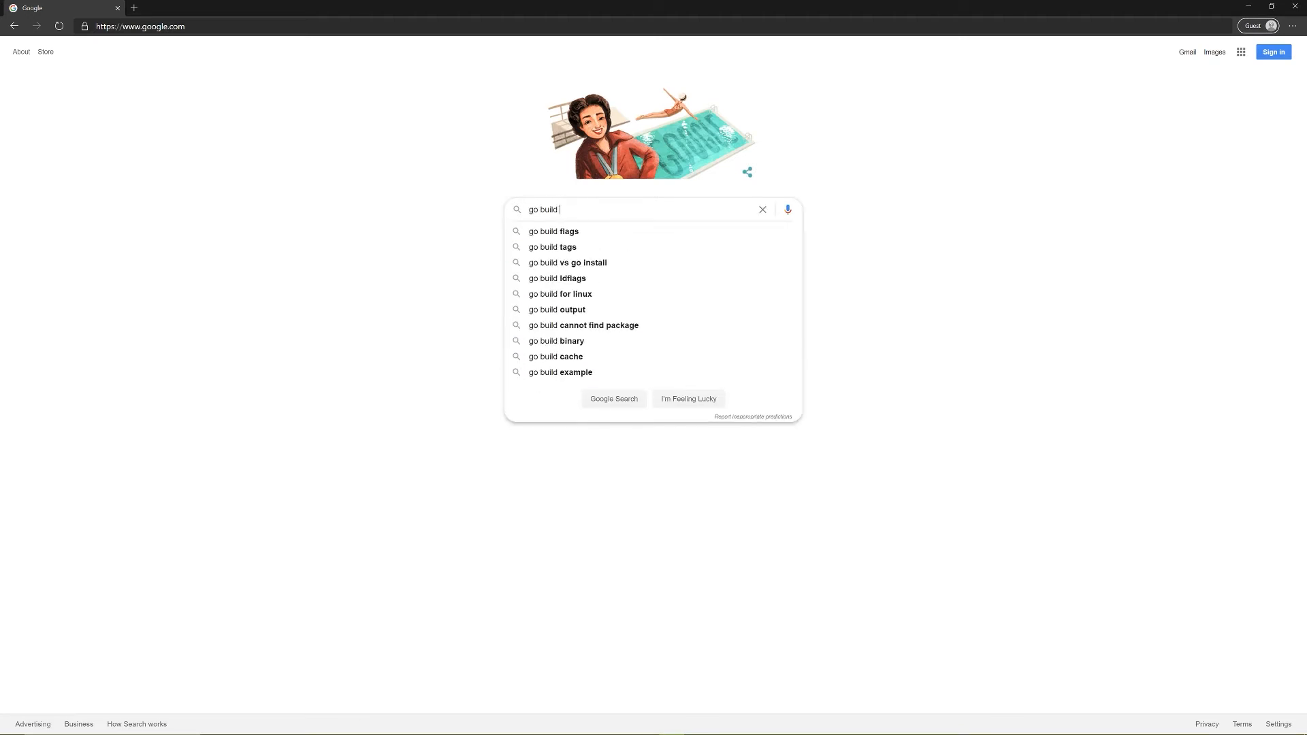
text(a )
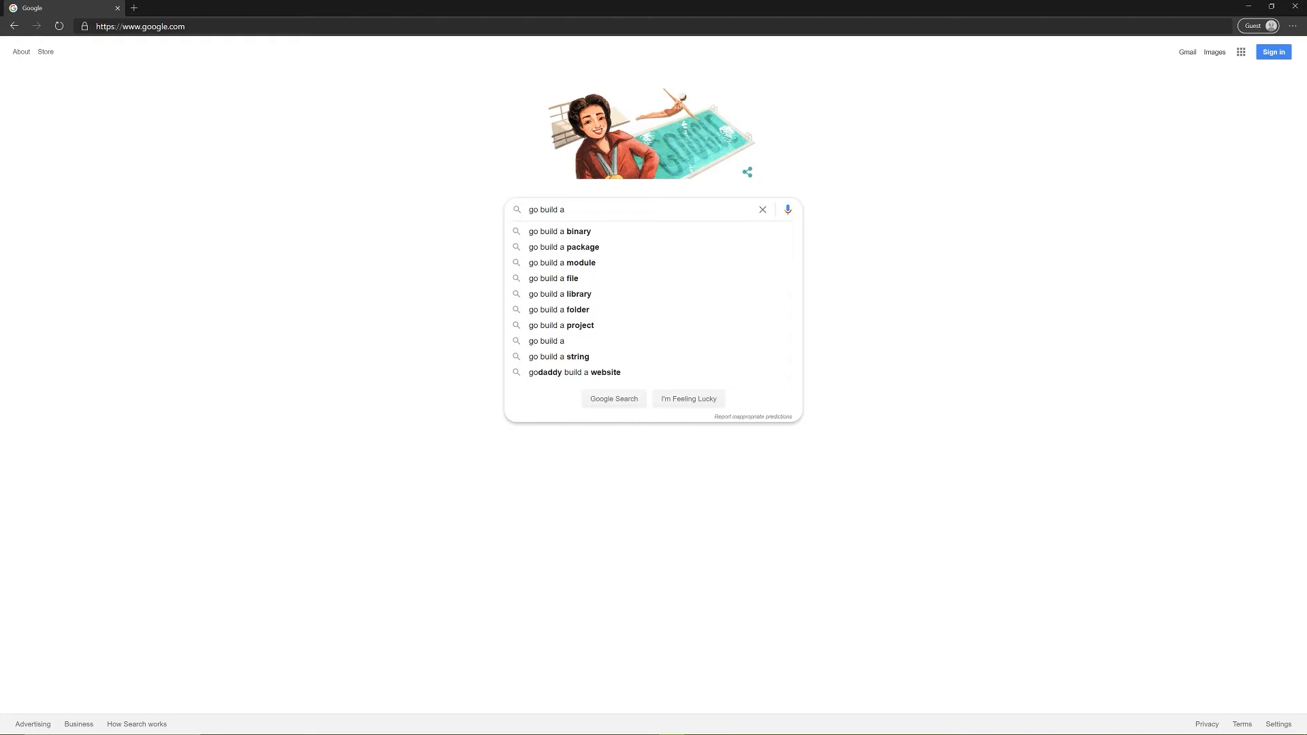
text(ftc)
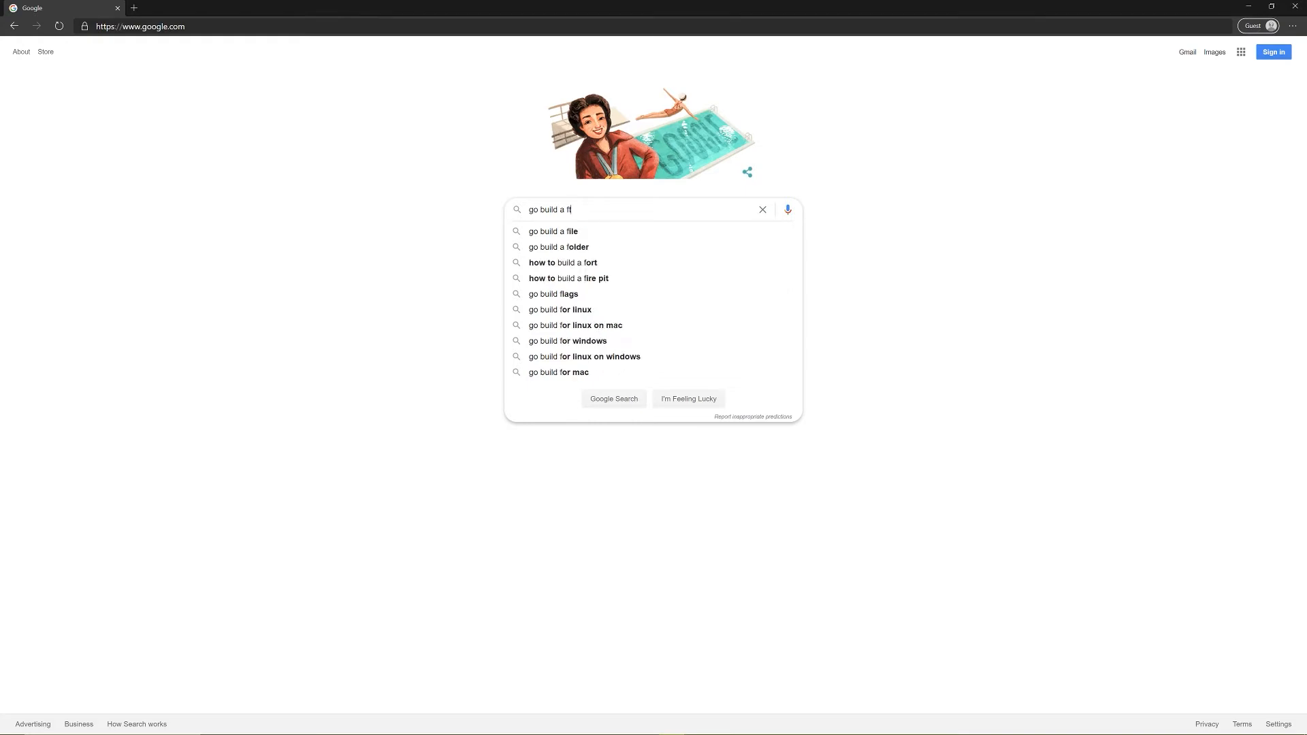
key(Return)
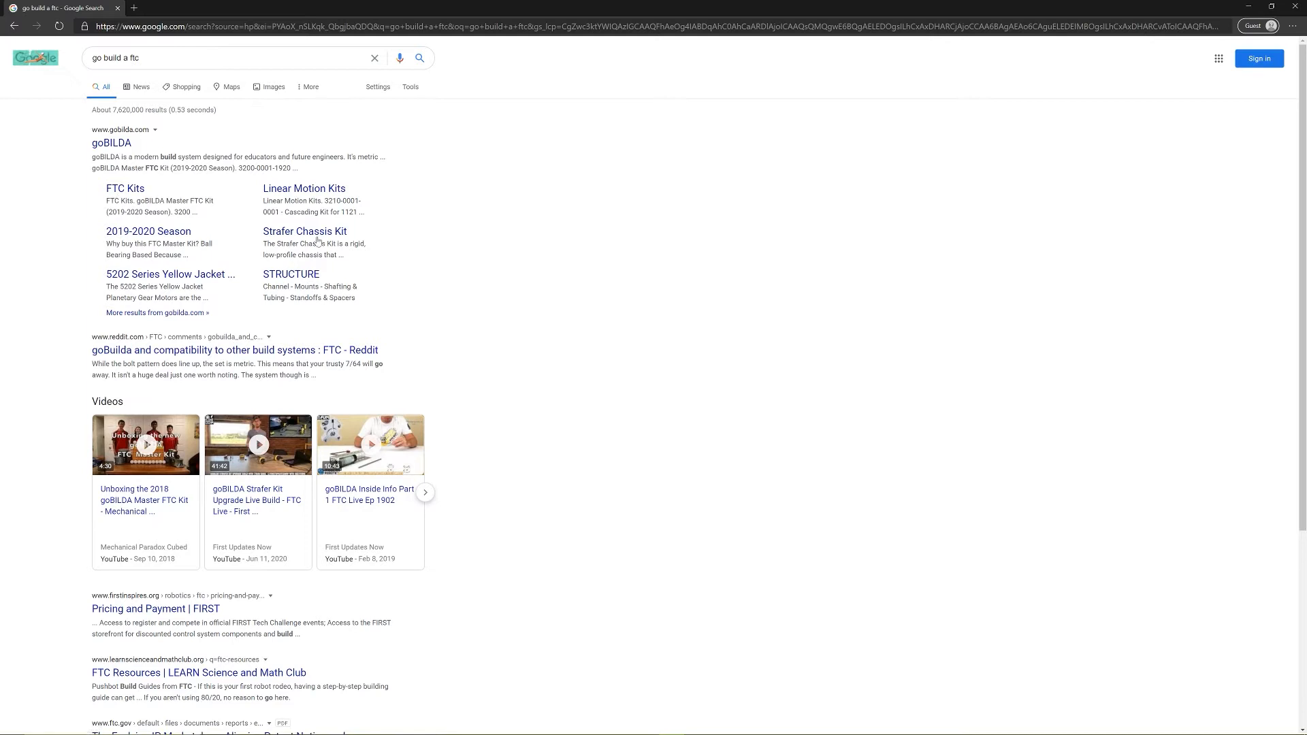
Step: Go to the goBILDA website from the search results and view the featured Quad Block Pattern Mount product page
click(111, 143)
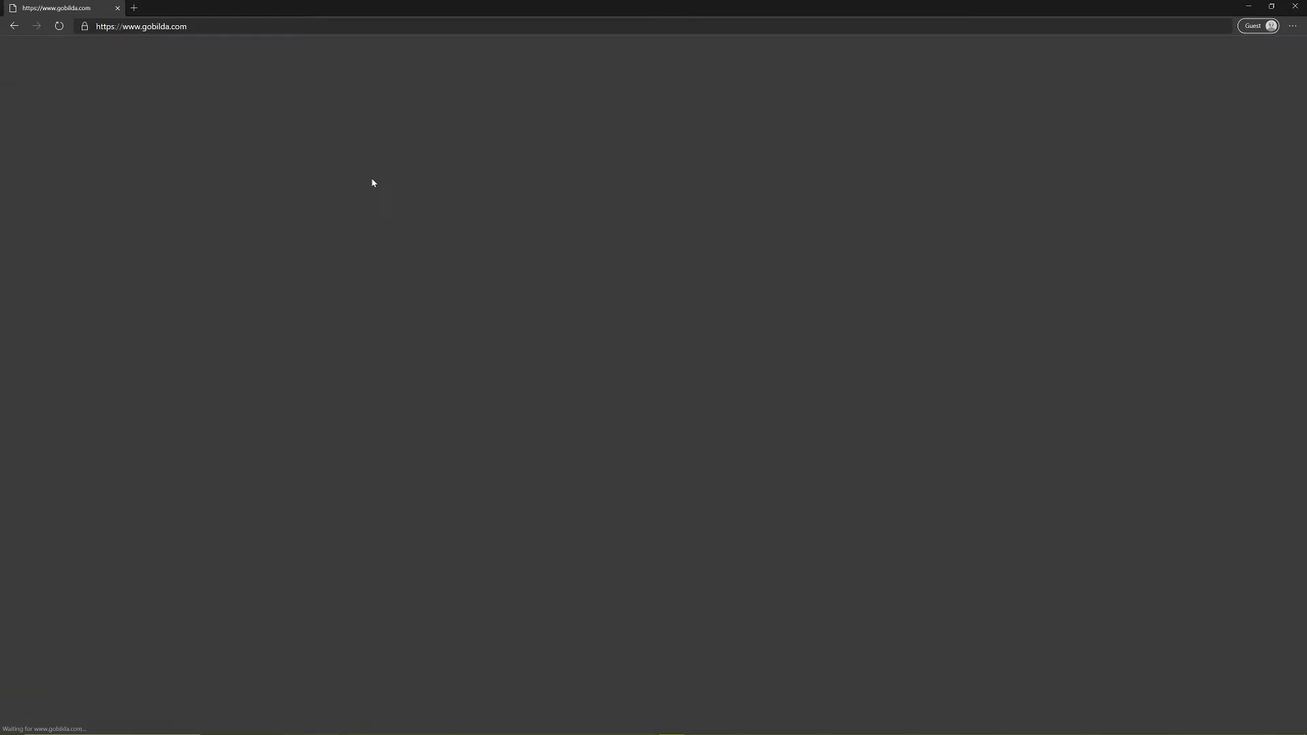
scroll(497, 389, down, 5)
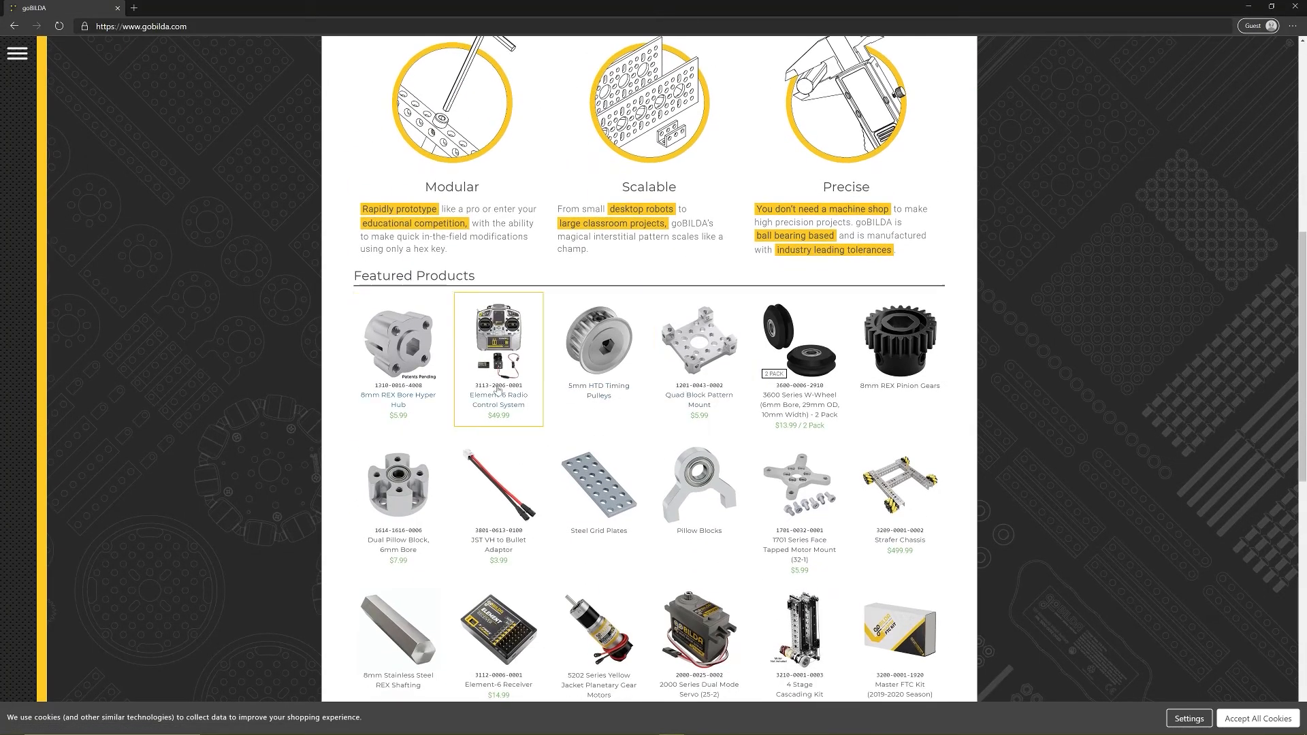
click(698, 352)
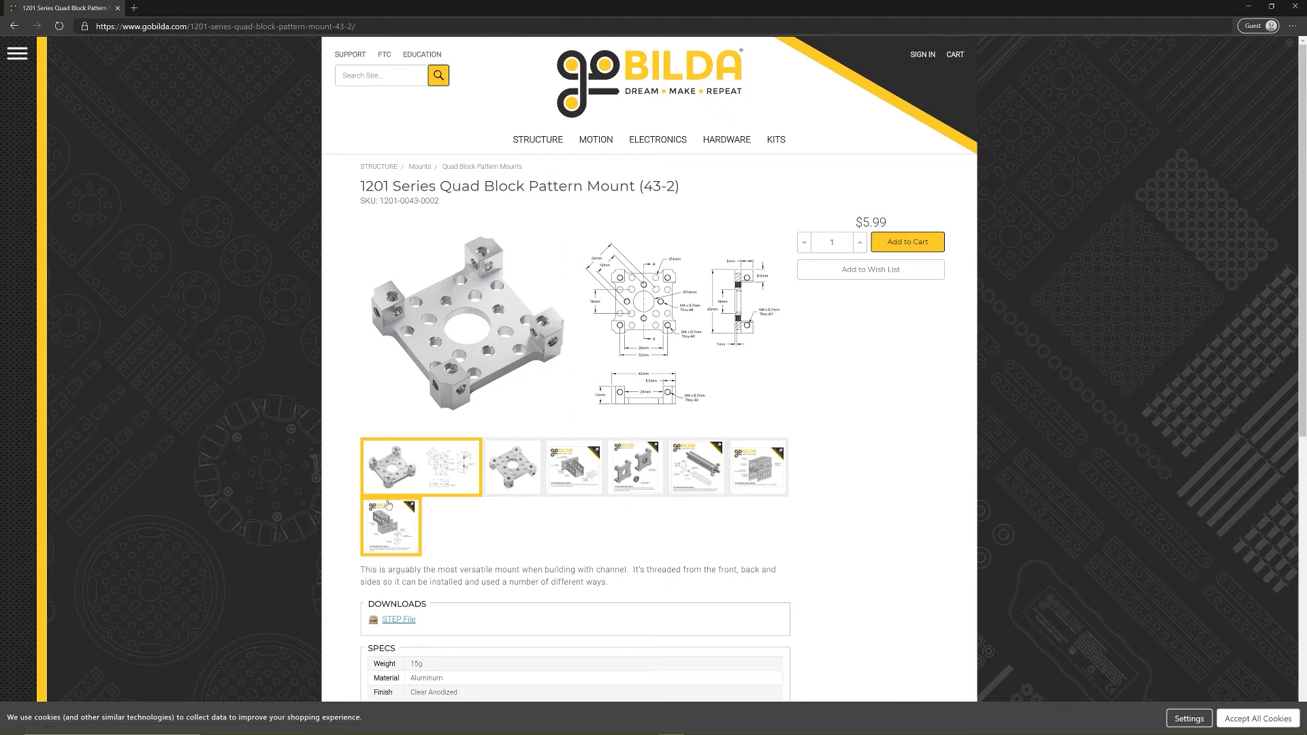
Step: Locate the STEP File download on the 1201 Series Quad Block Pattern Mount page and highlight its link text
scroll(387, 504, down, 2)
drag(368, 499, 418, 515)
click(421, 513)
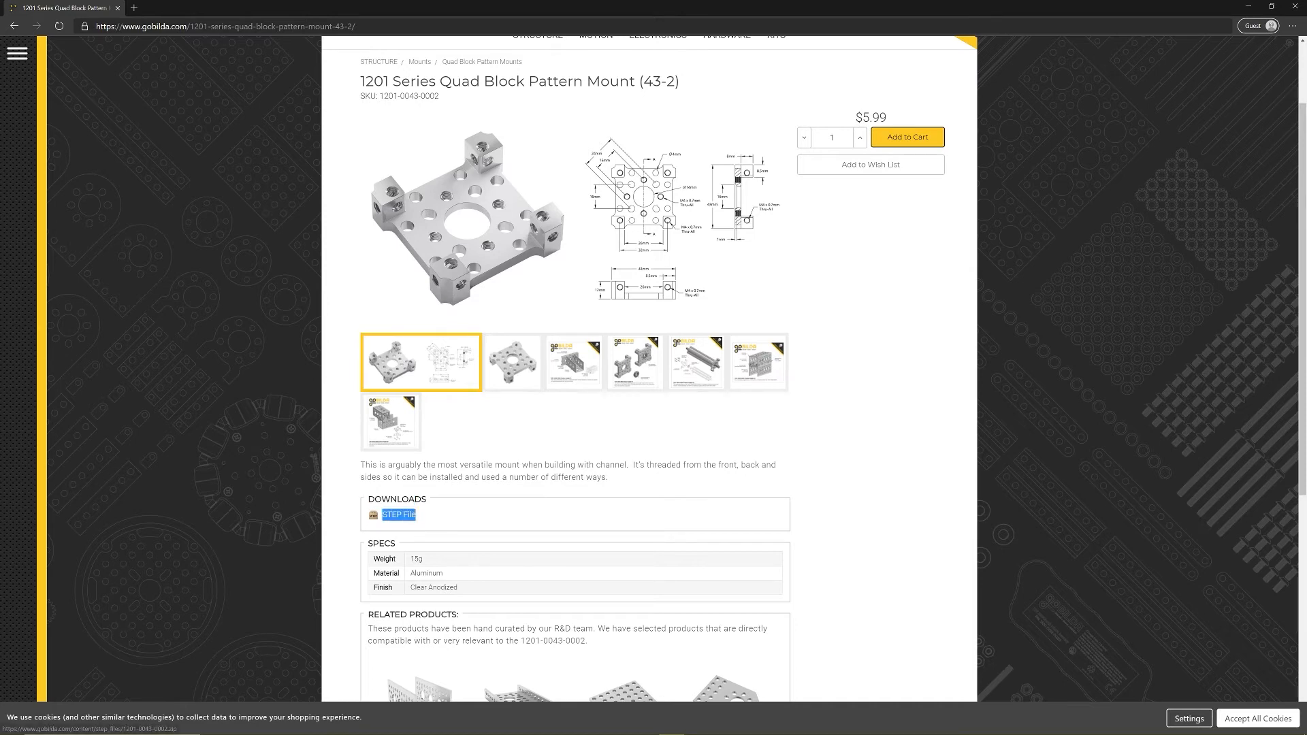
click(421, 514)
click(421, 516)
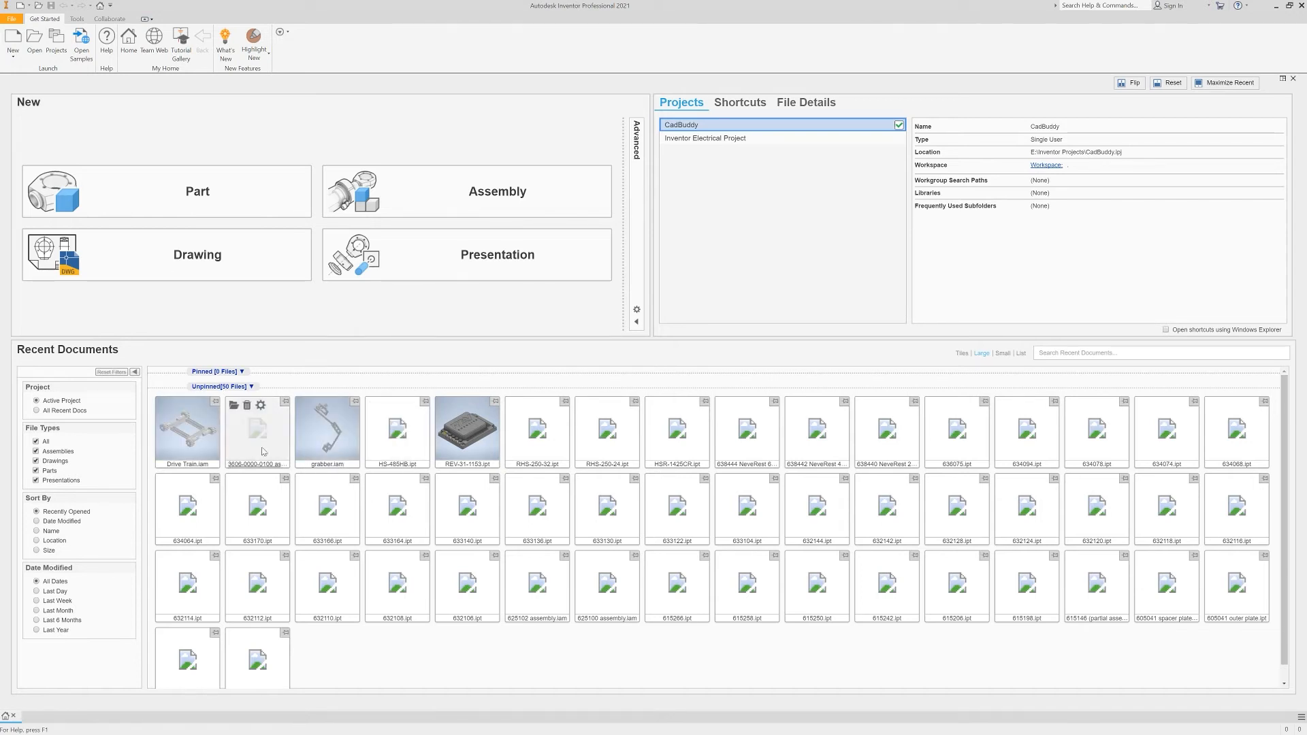
Step: In Autodesk Inventor, pin Drive Train.iam among the recent documents and create a new assembly file
click(215, 404)
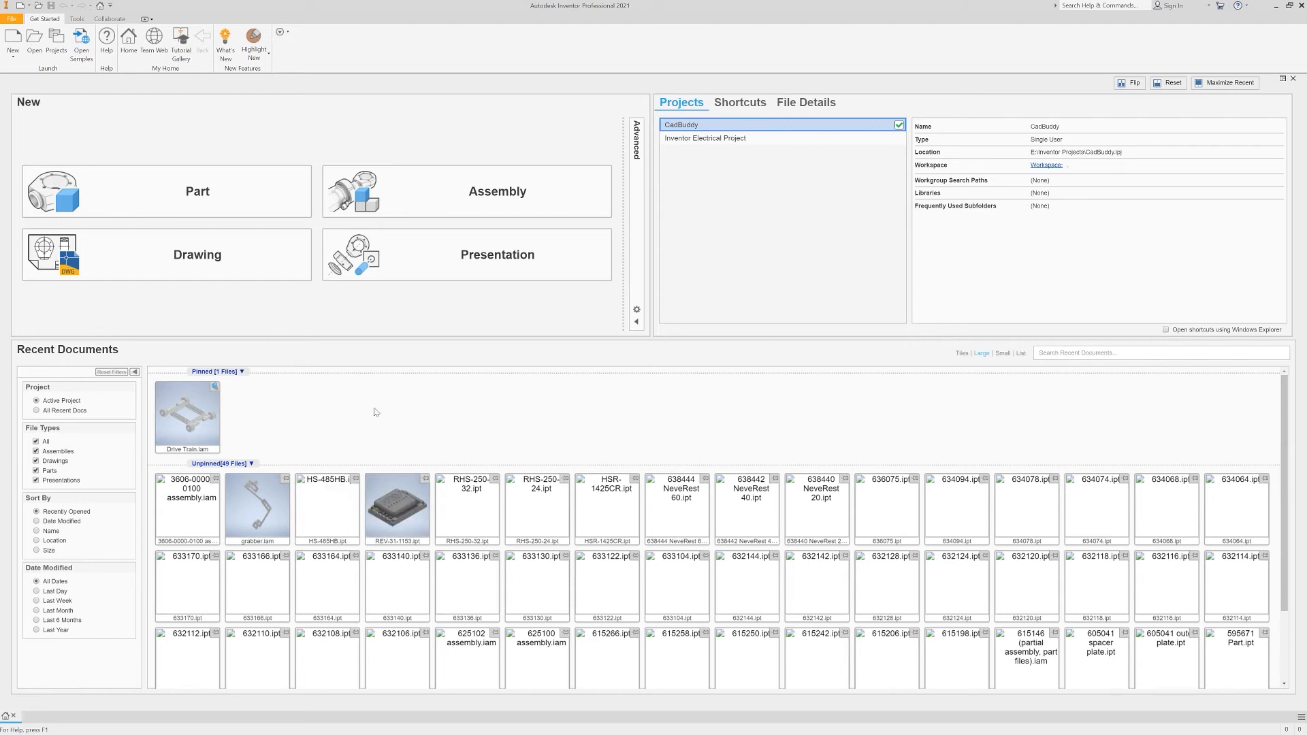
click(13, 55)
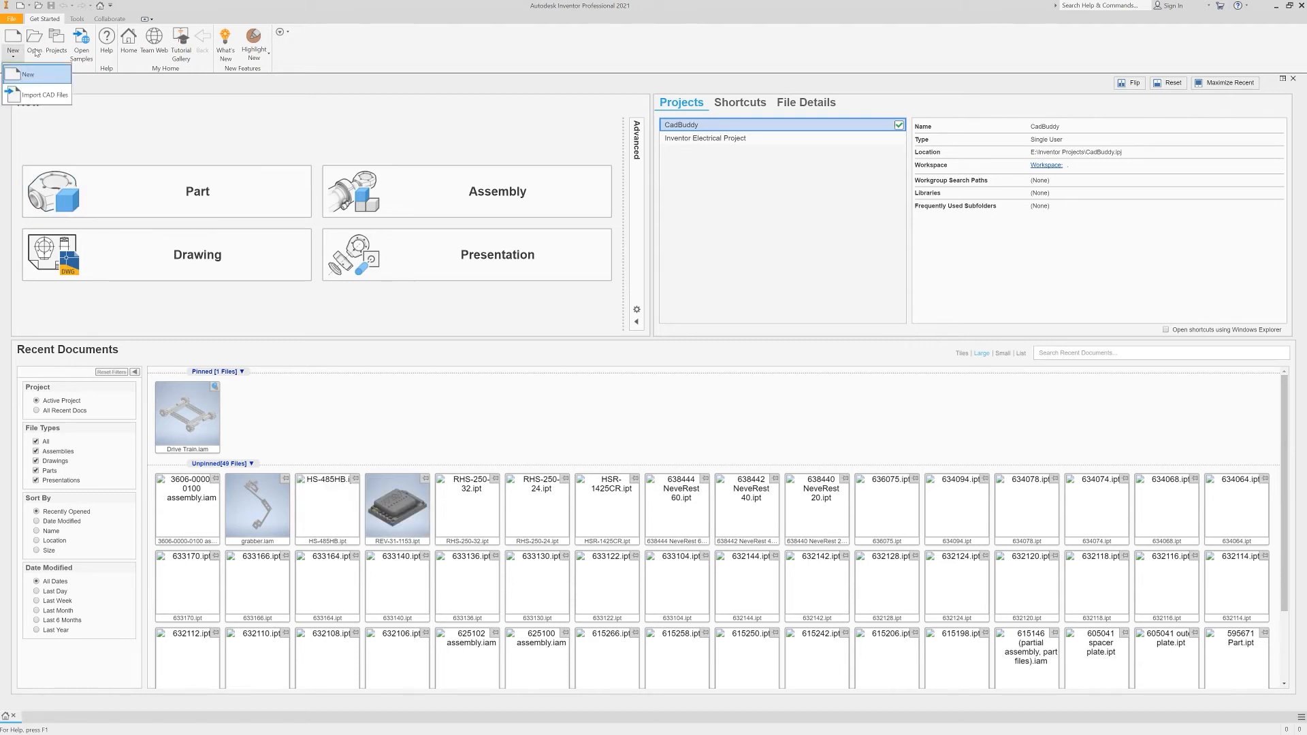
click(224, 133)
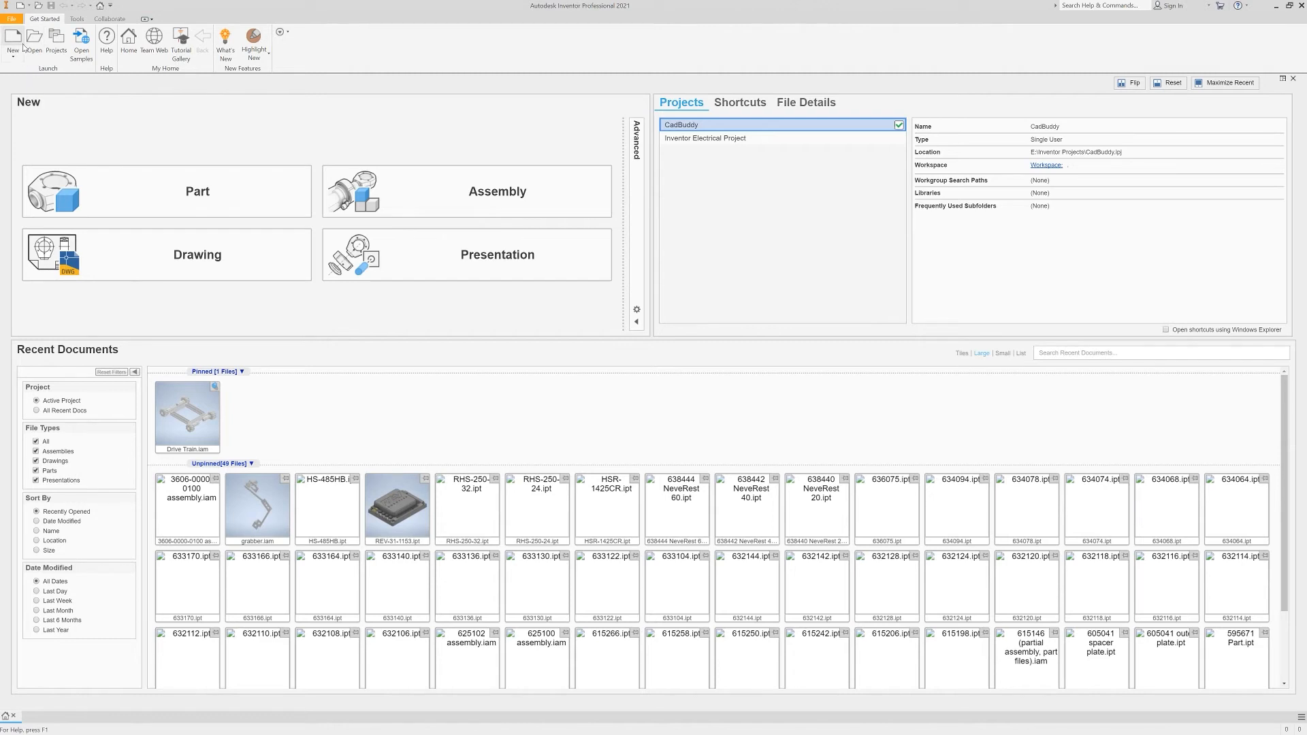
click(12, 19)
mouse_move(54, 63)
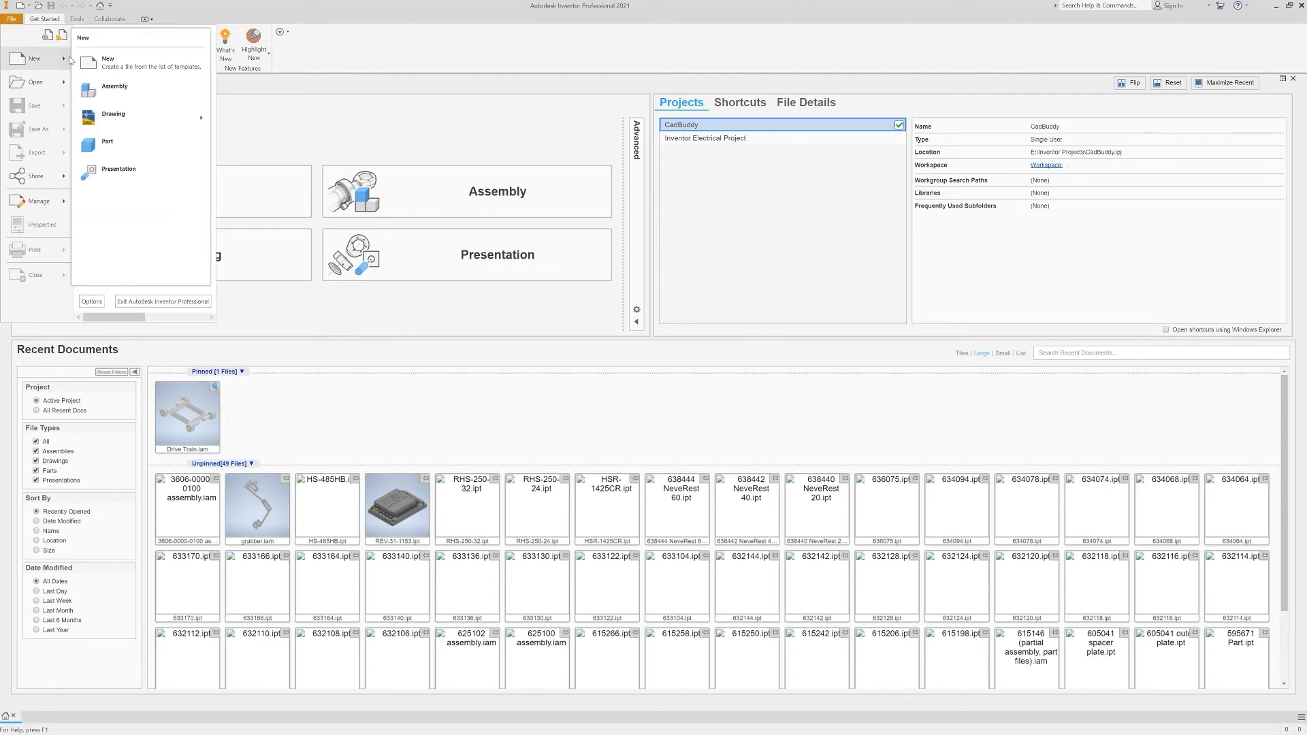
click(117, 85)
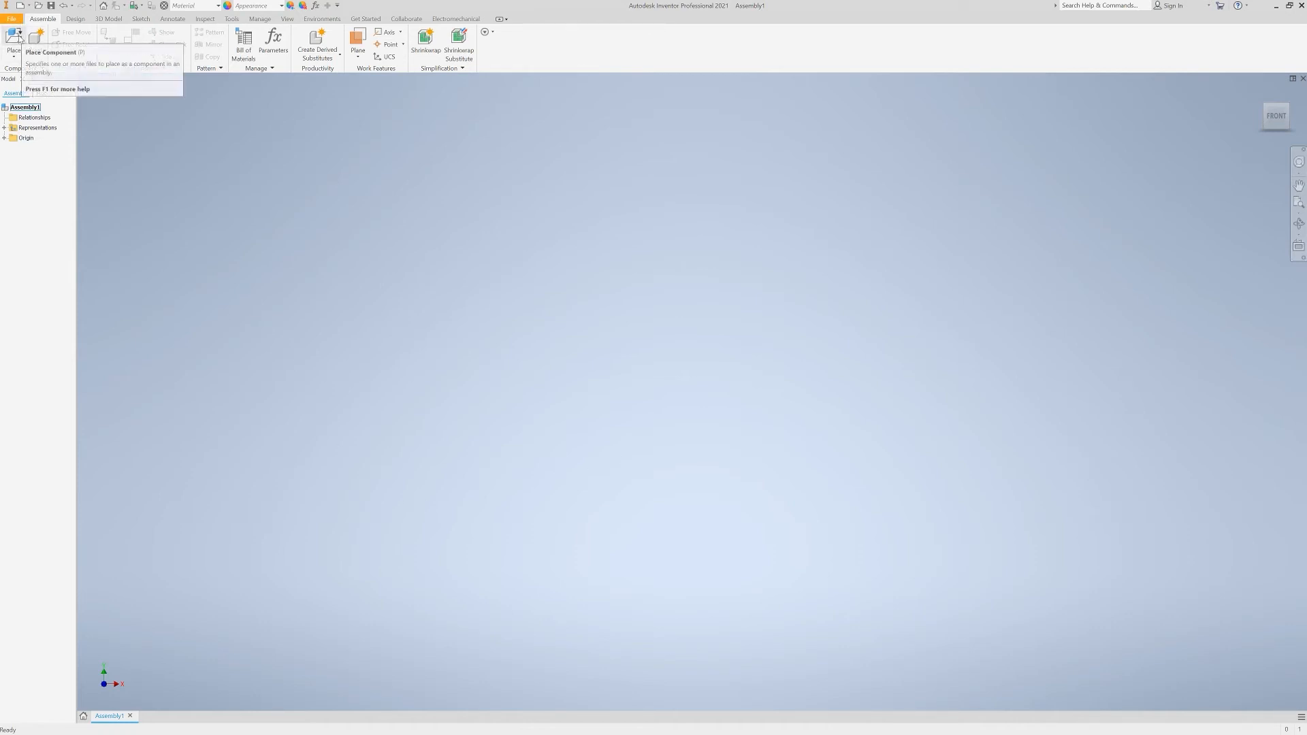
Step: Open REV-31-1153.STEP from the FTC STEP Parts folder as a STEP file and import it with the Convert Model option
click(19, 37)
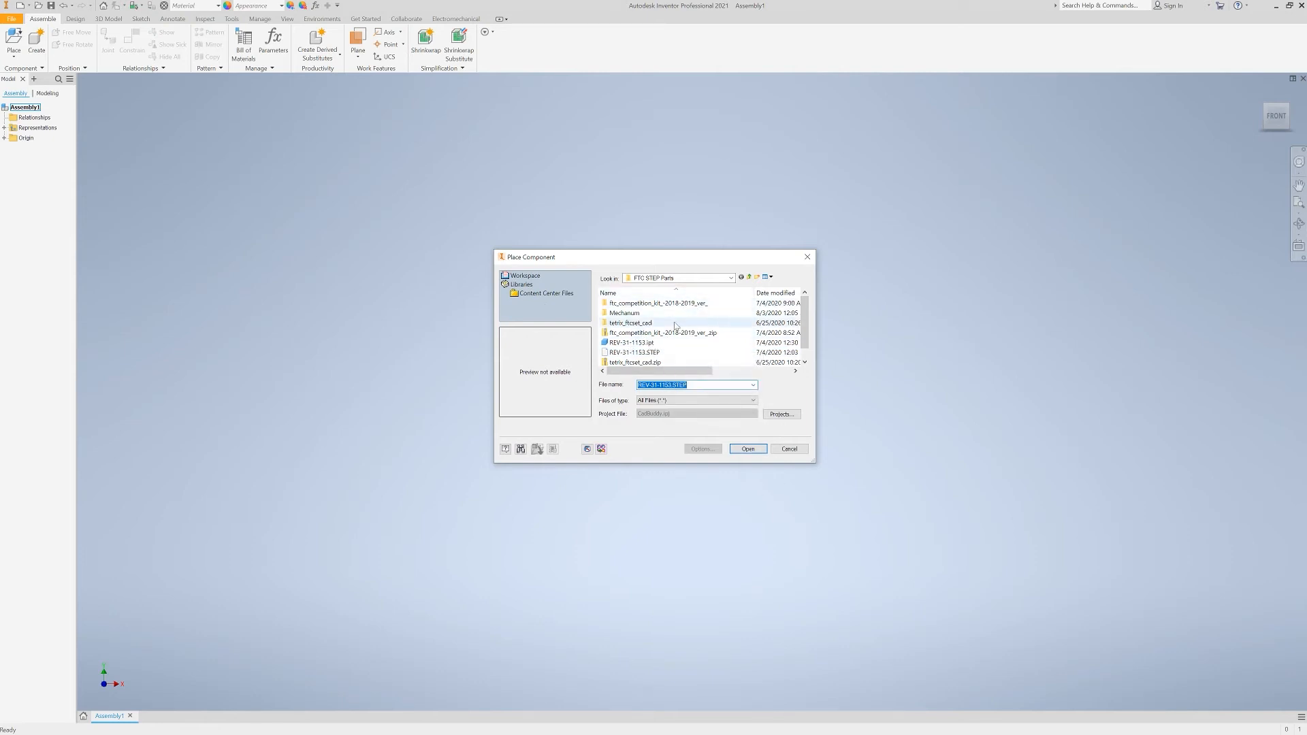
click(789, 449)
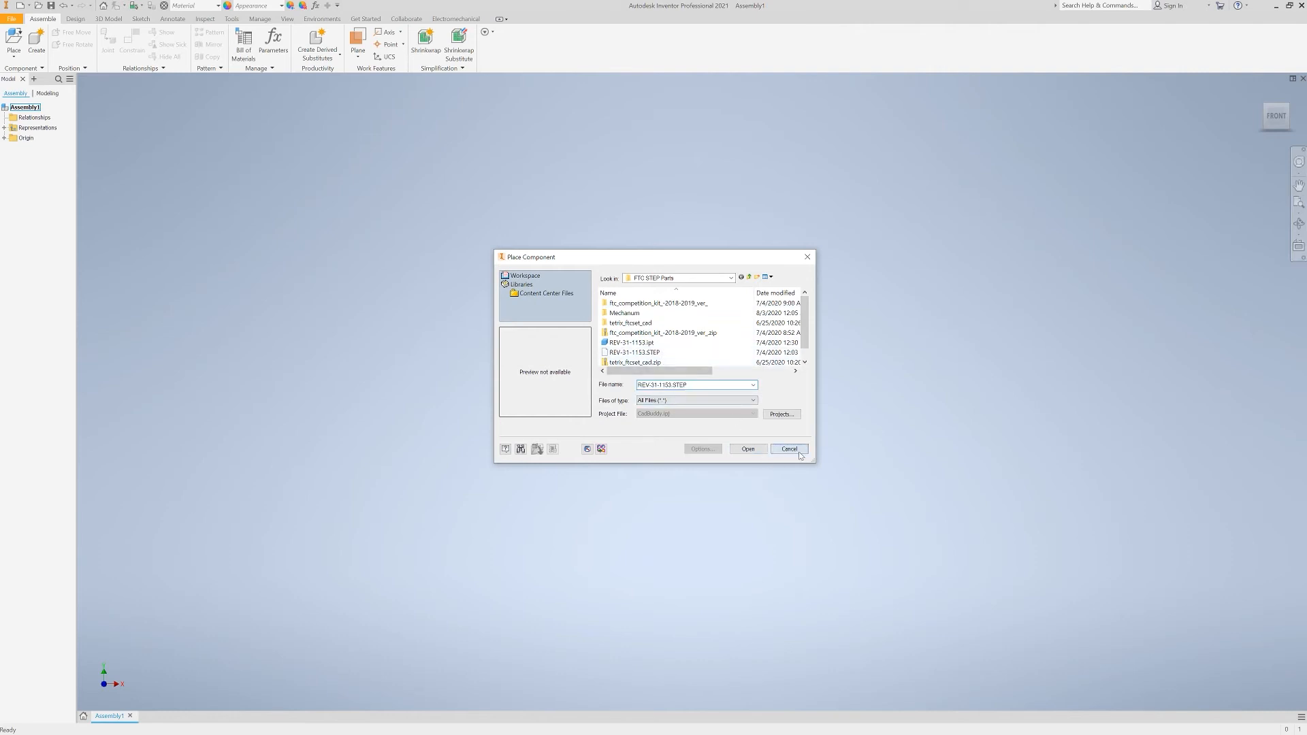
click(11, 18)
click(34, 82)
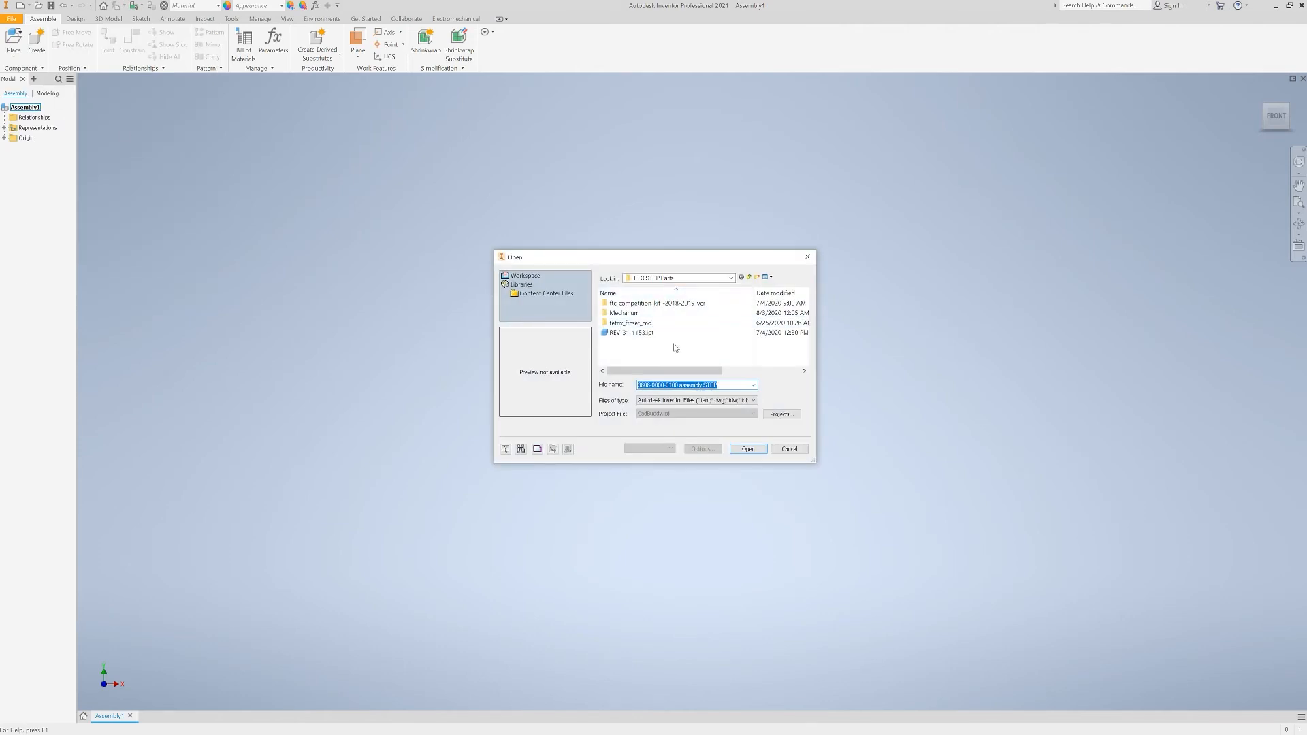
click(718, 400)
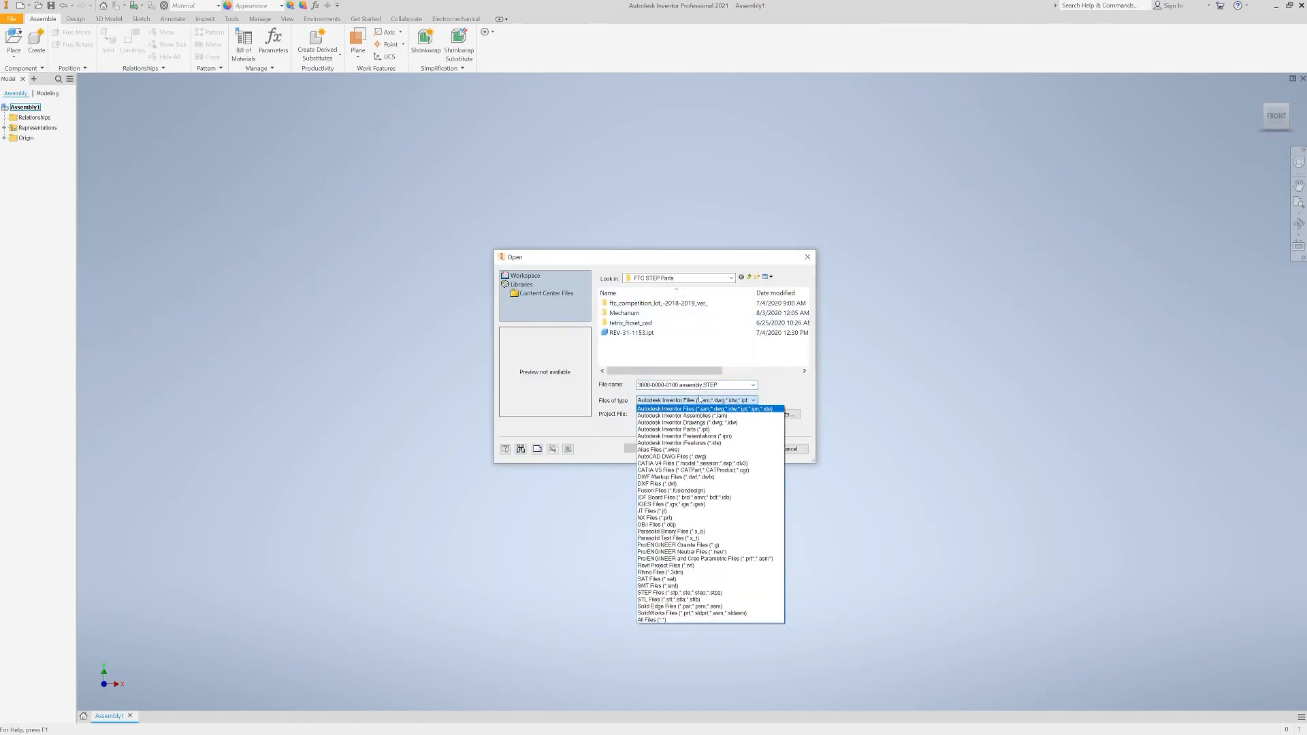
click(671, 593)
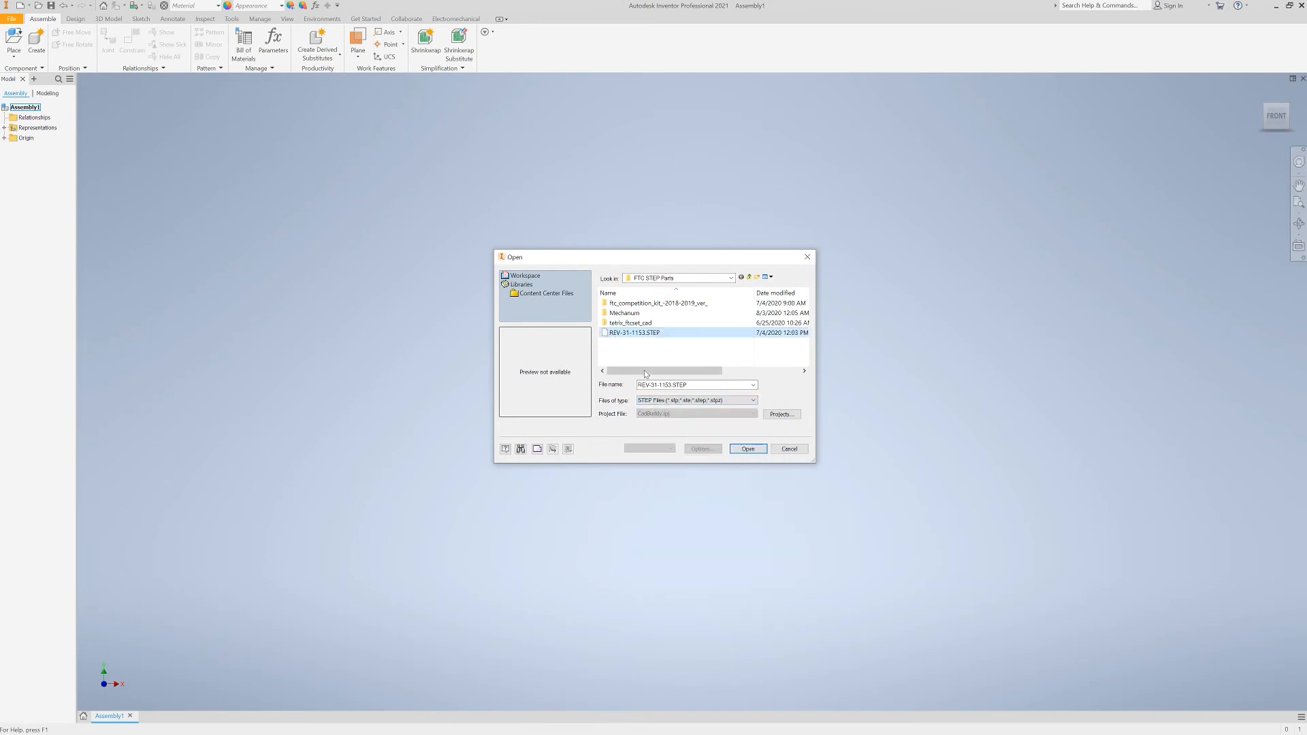
click(746, 450)
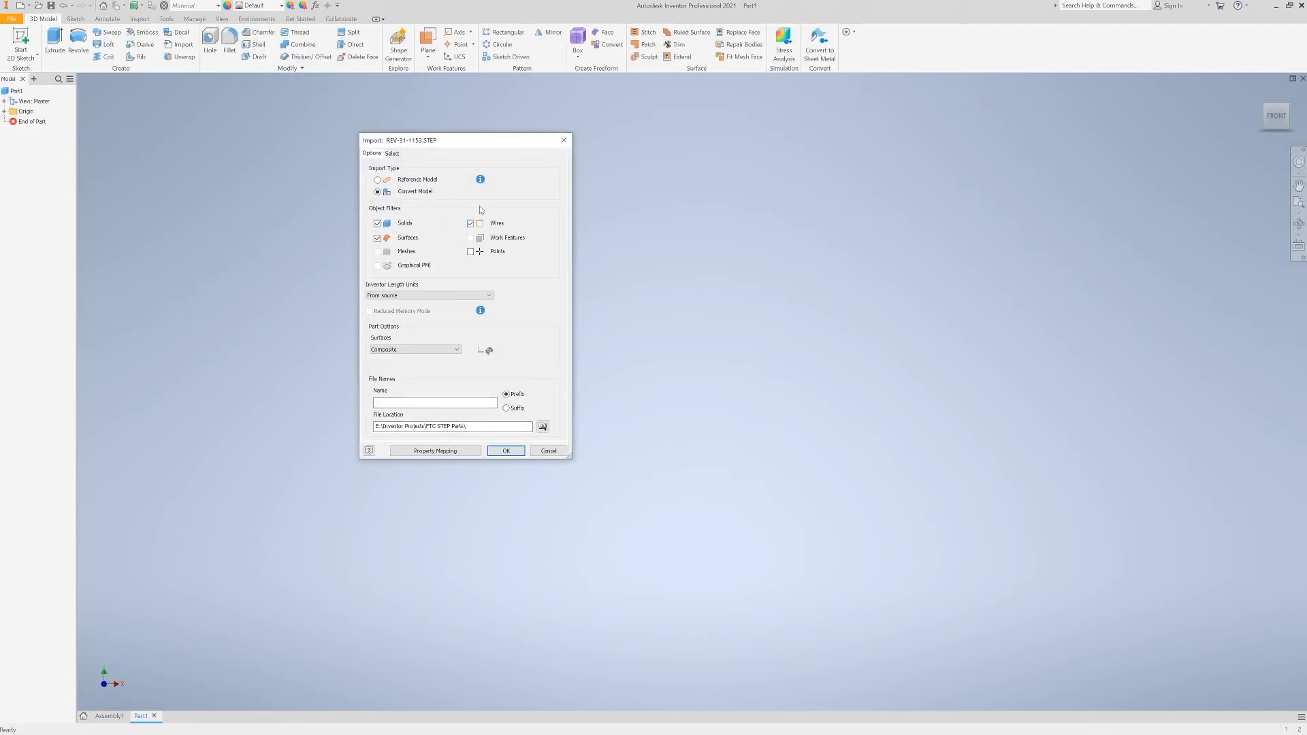
click(493, 451)
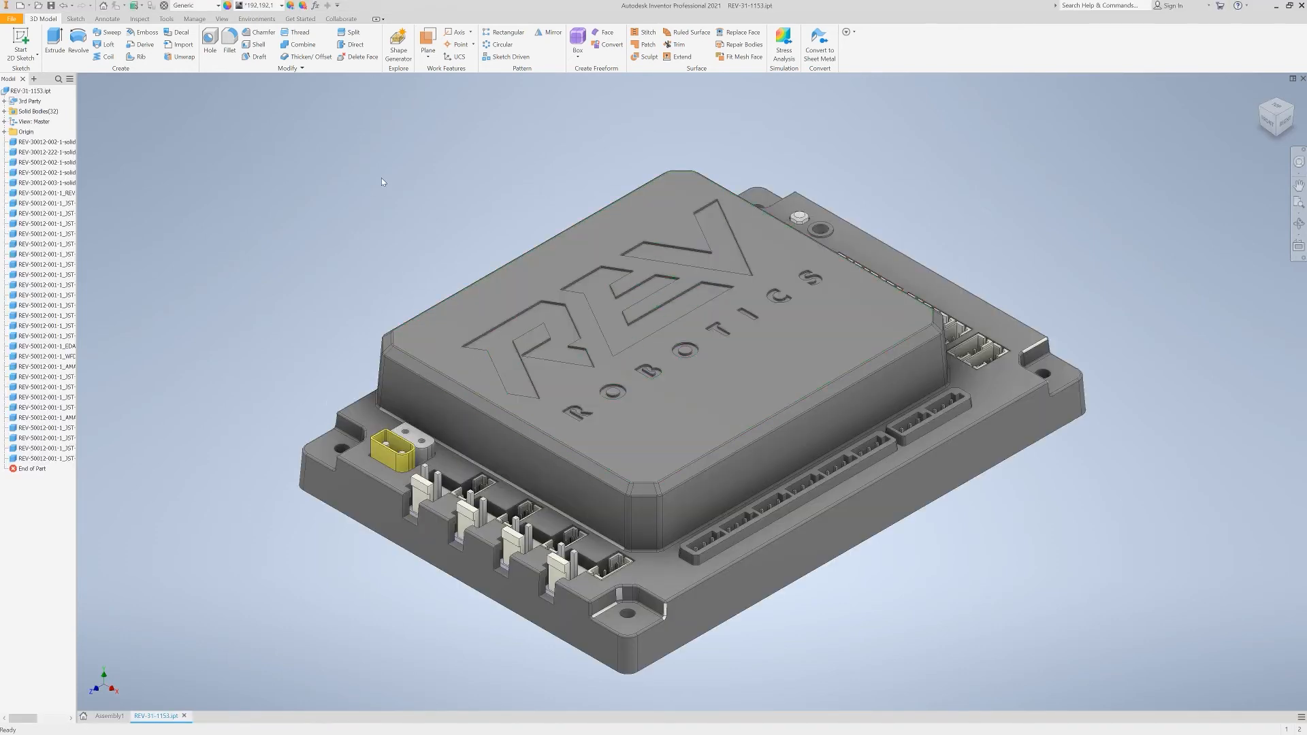
Step: Close the imported REV-31-1153.ipt part and save its changes
middle_drag(1209, 285, 1221, 290)
middle_drag(1193, 372, 1184, 376)
middle_drag(1107, 240, 423, 276)
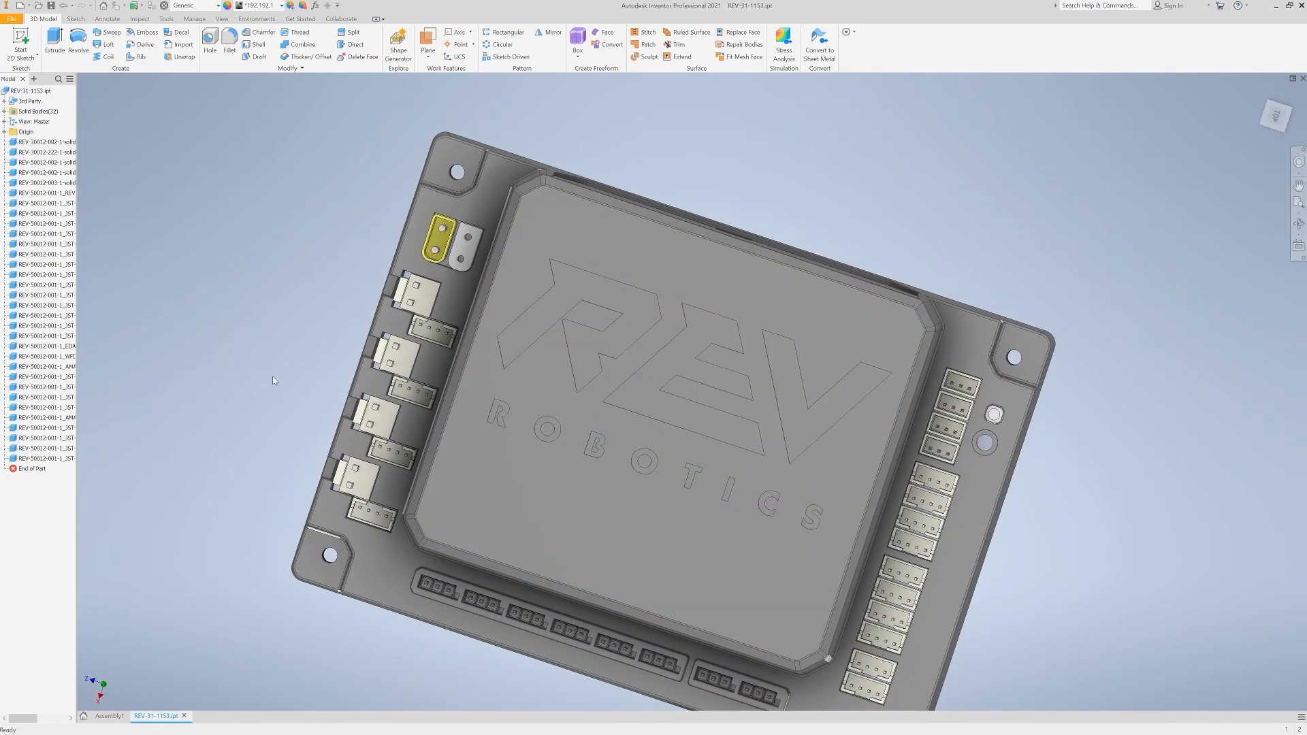
scroll(273, 378, up, 1)
scroll(273, 378, down, 1)
middle_drag(273, 378, 306, 284)
scroll(283, 292, down, 3)
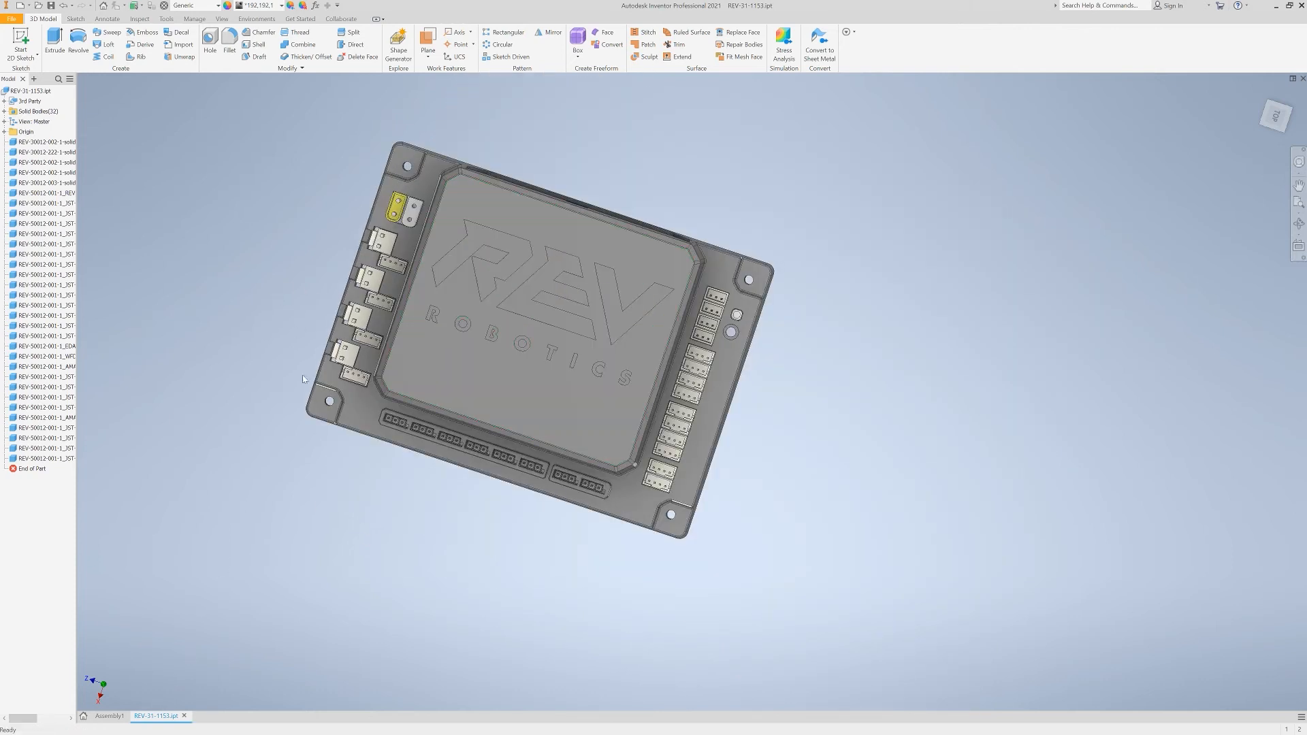
click(184, 717)
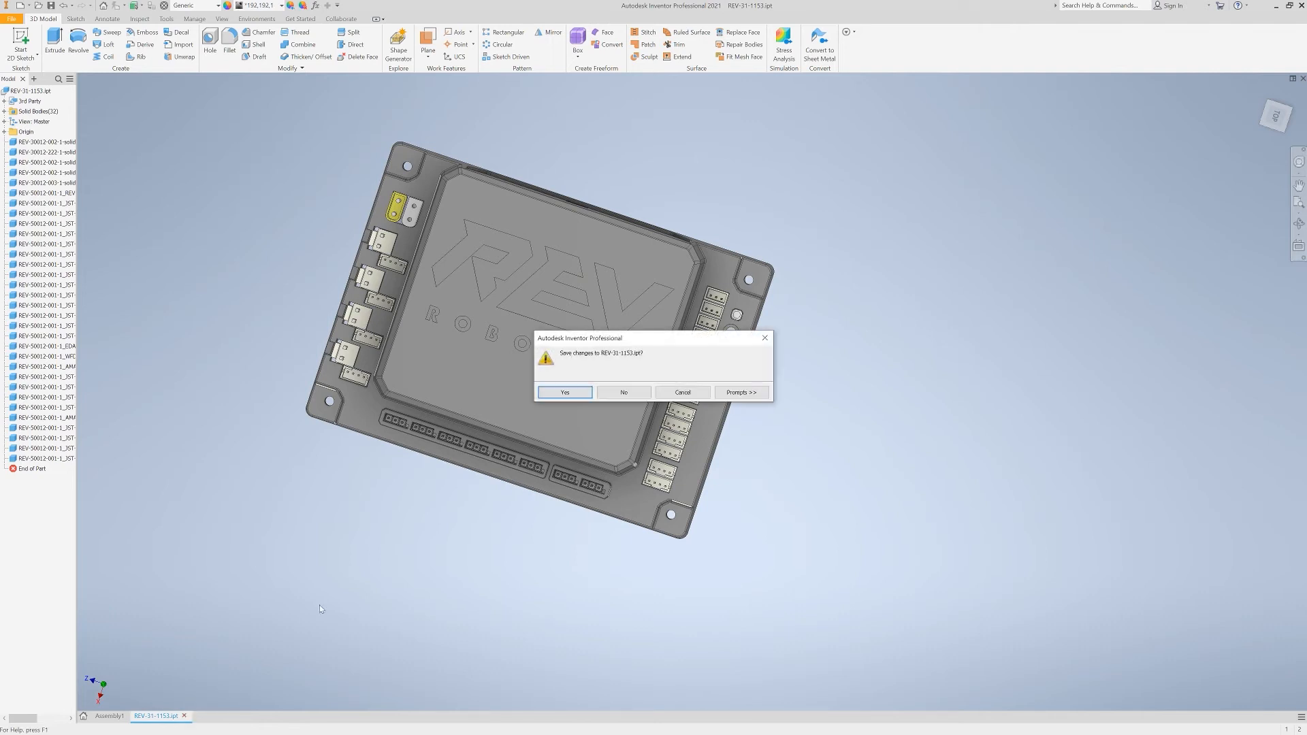
click(567, 393)
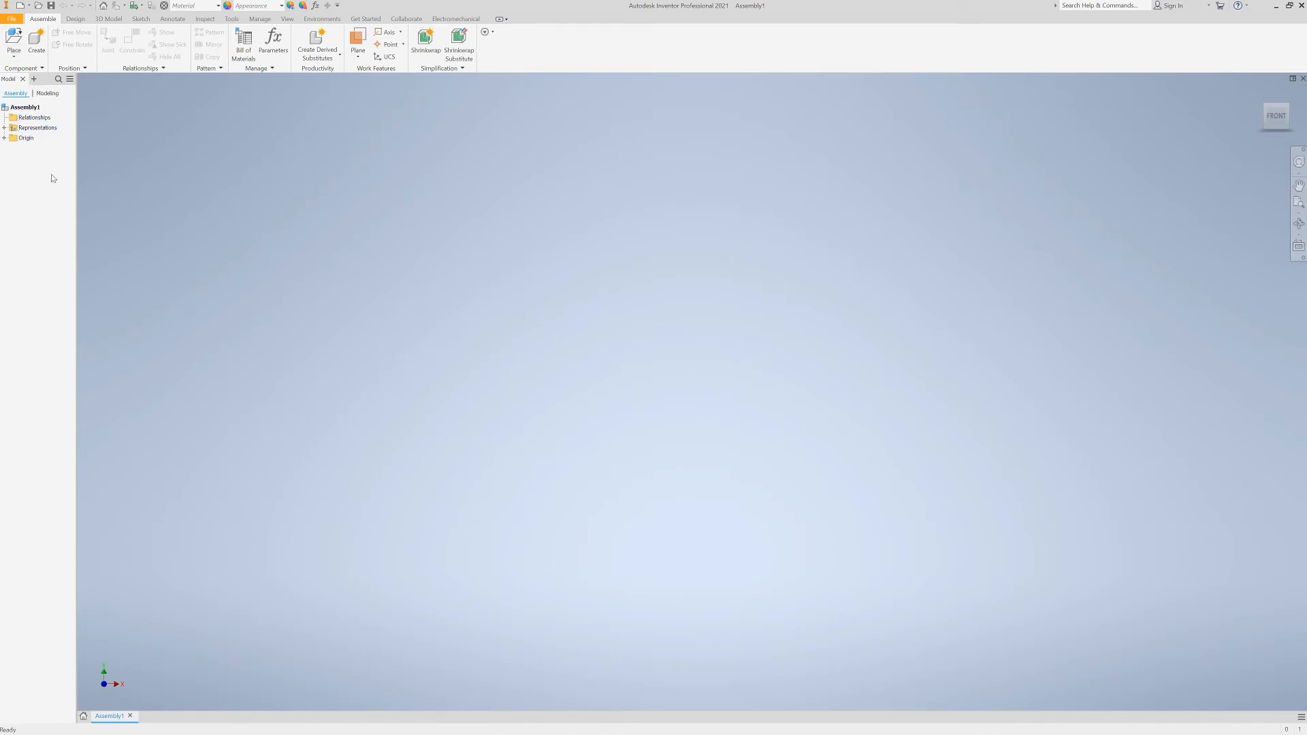
Step: Place one instance of REV-31-1153.ipt from the FTC STEP Parts folder into the empty assembly
click(14, 38)
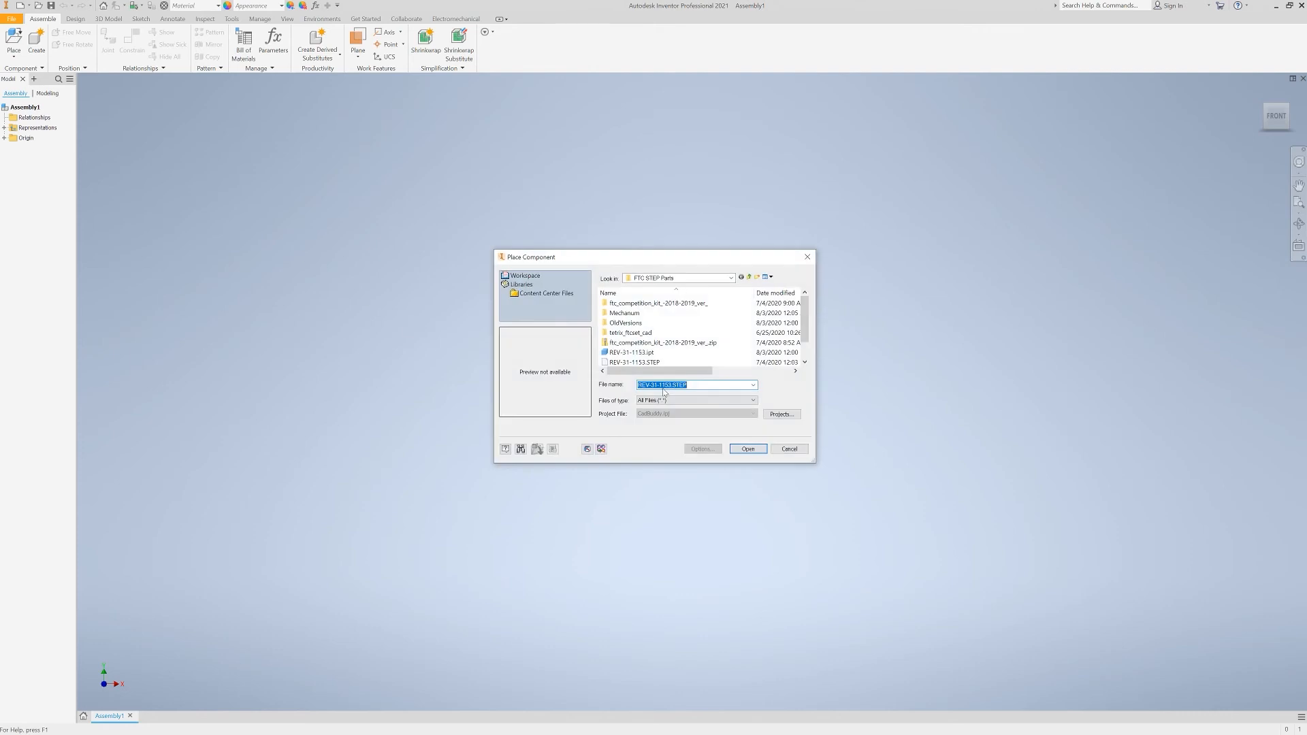
click(678, 355)
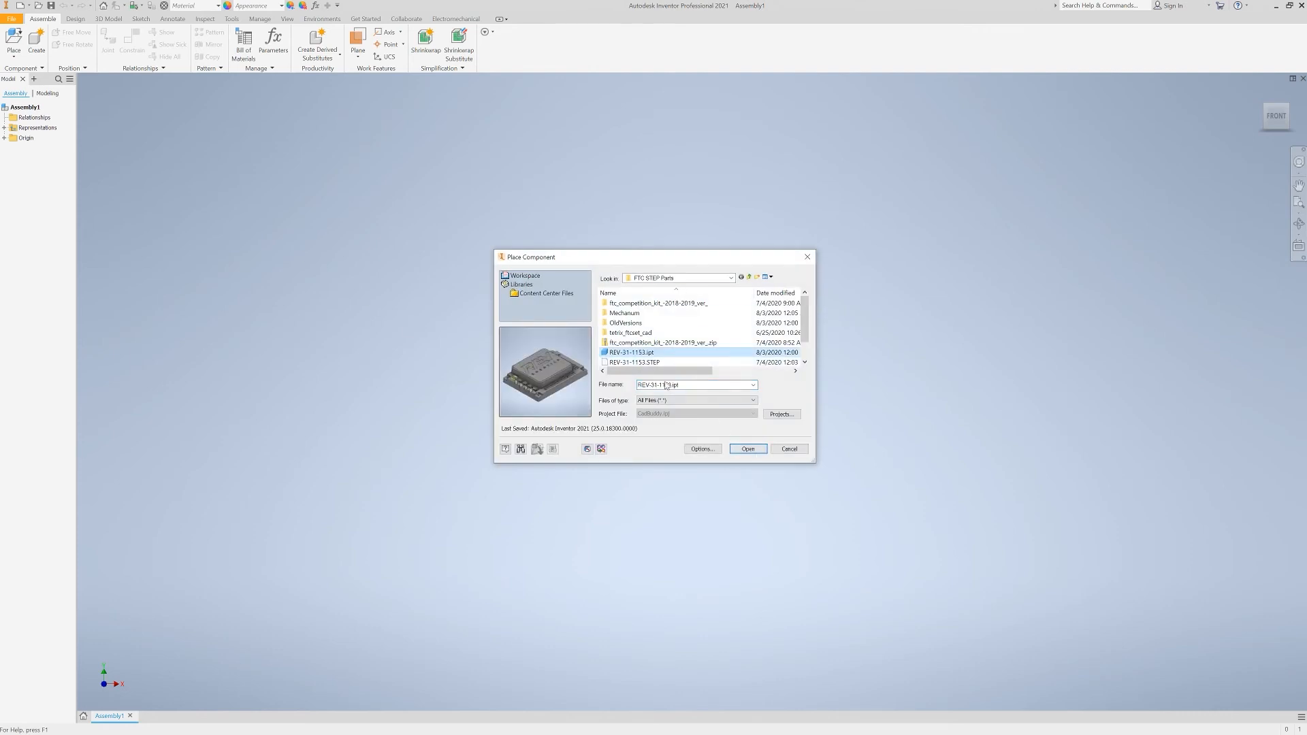
click(748, 449)
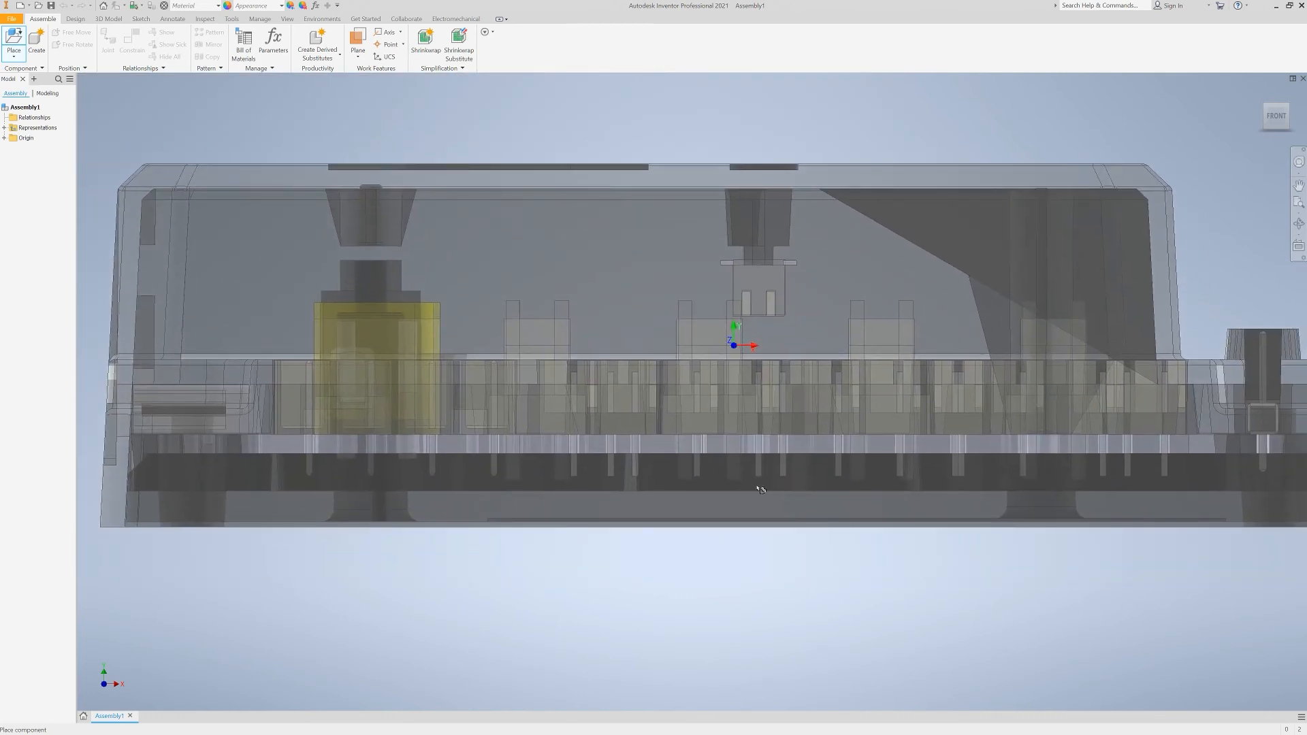
click(622, 388)
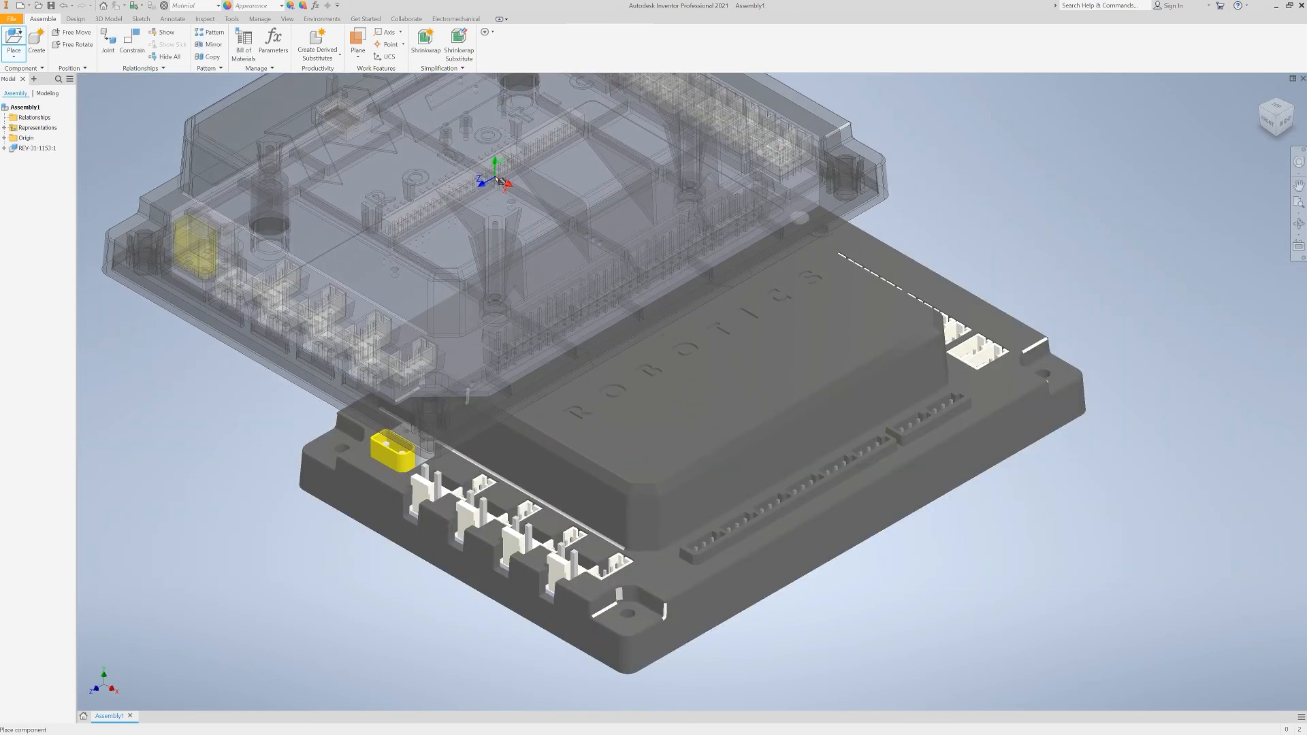
key(Escape)
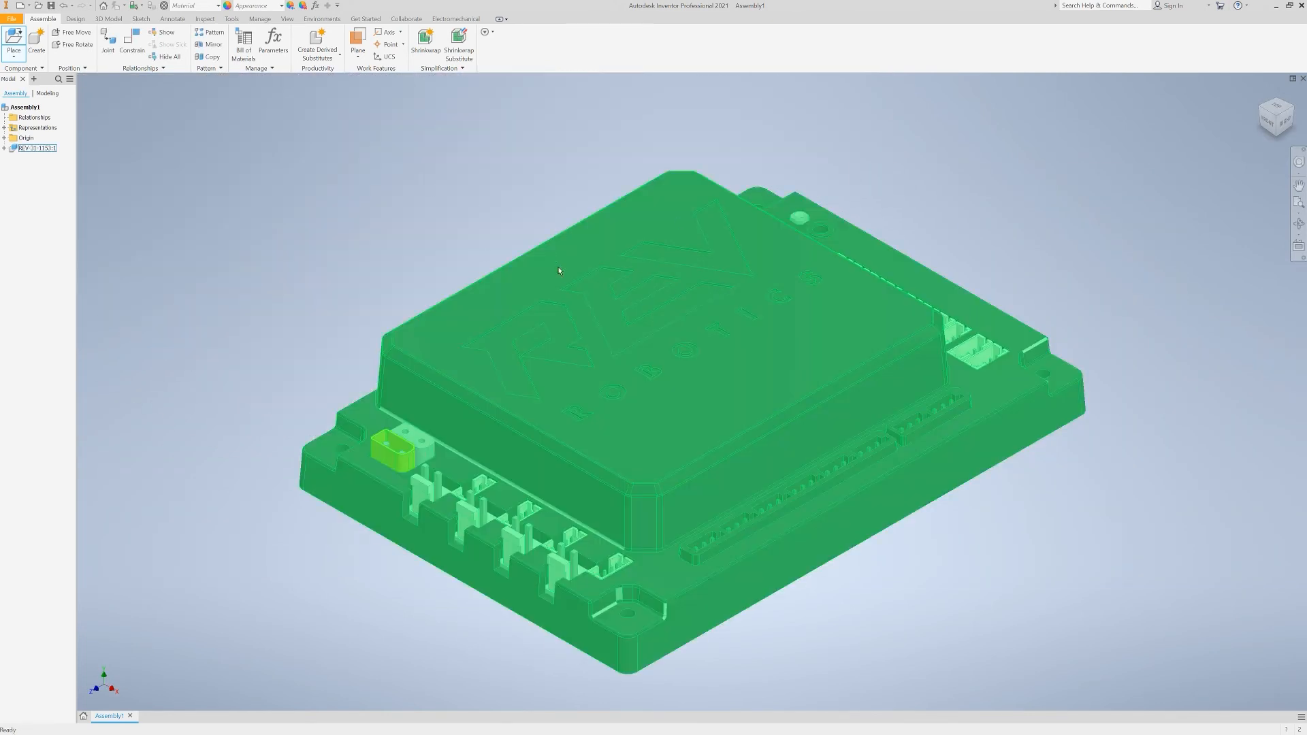
middle_drag(1113, 570, 985, 540)
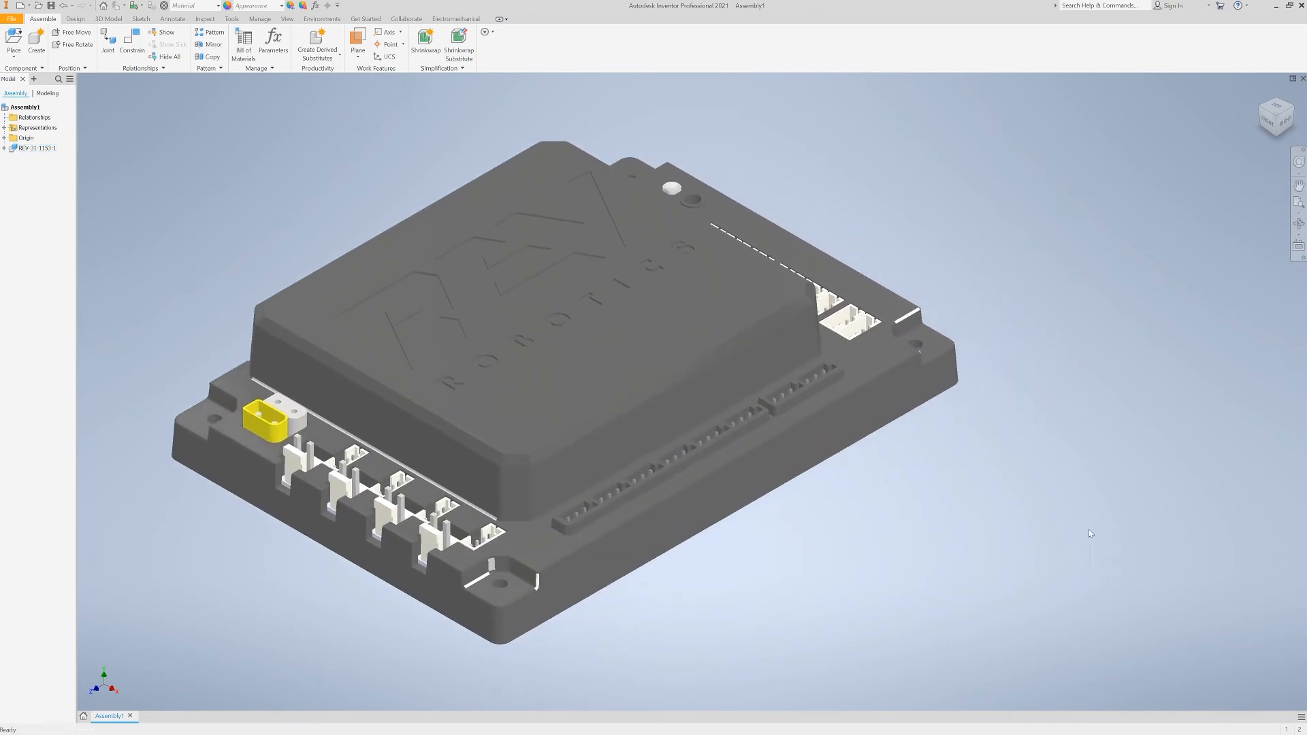
shift+middle_drag(1090, 534, 393, 420)
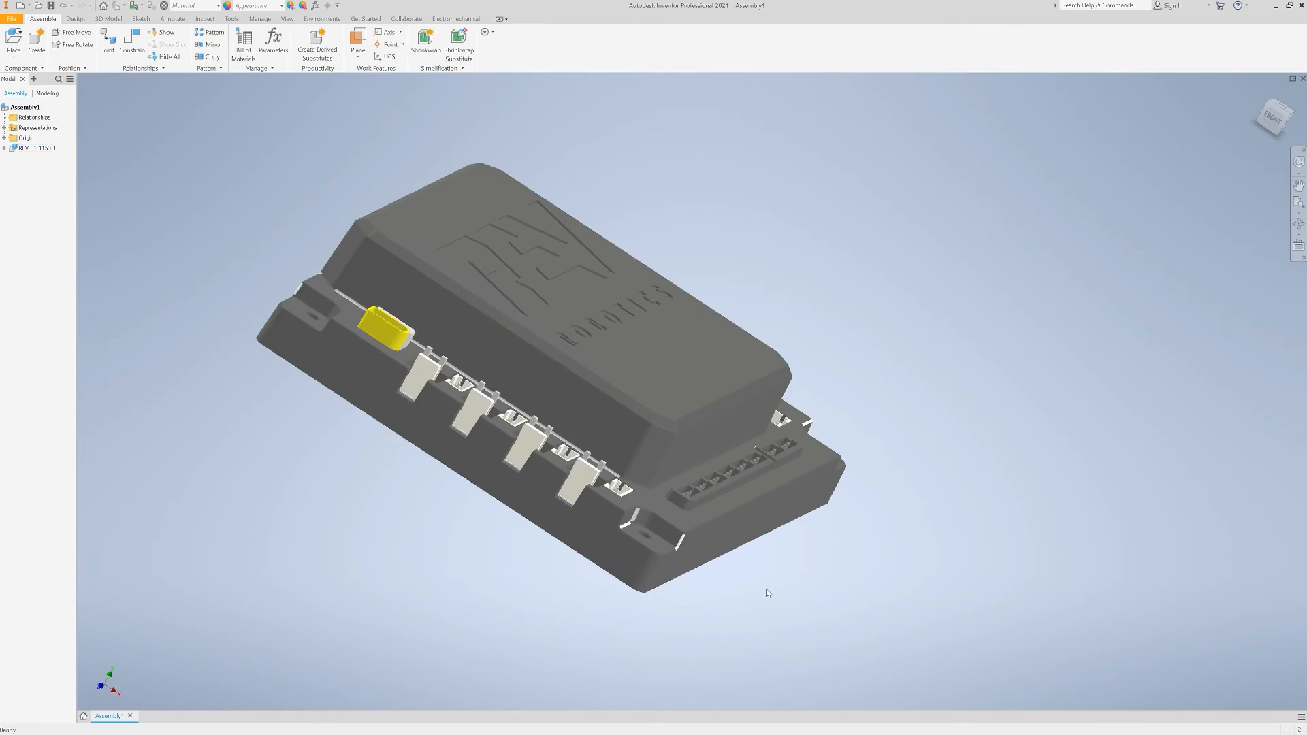
scroll(767, 597, up, 4)
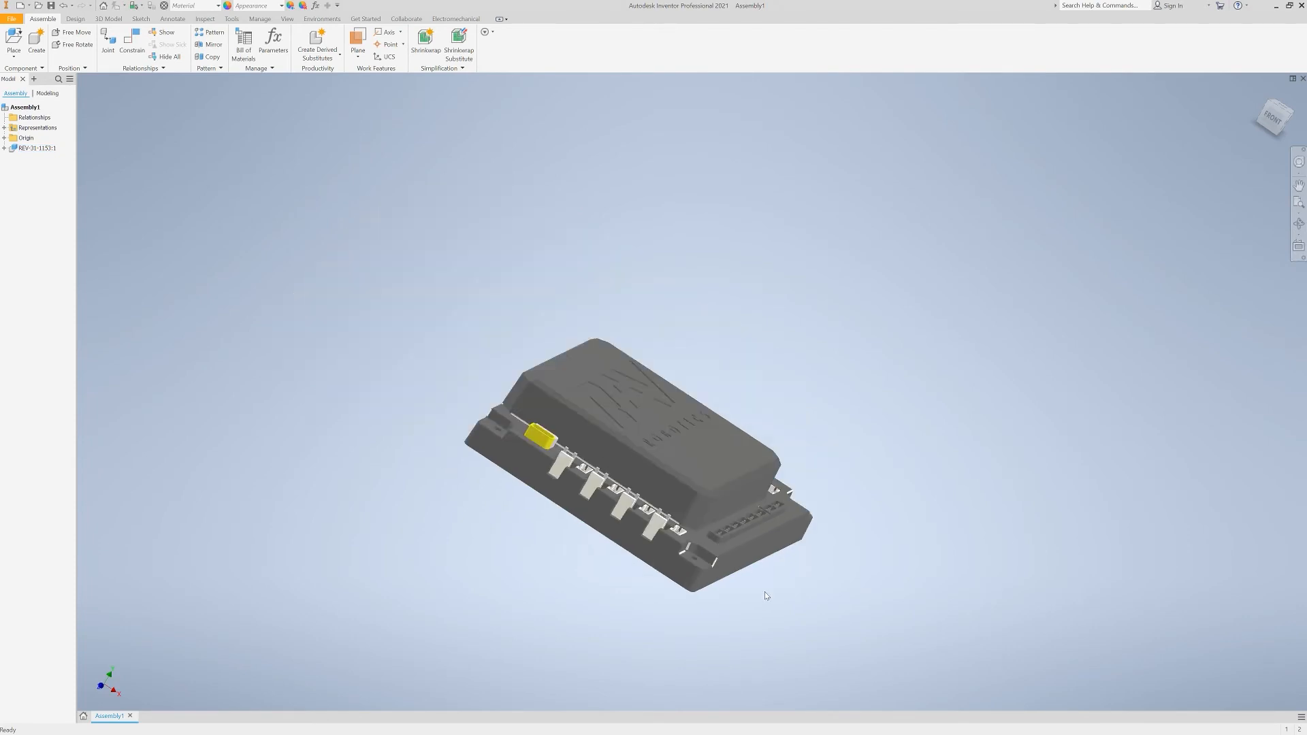
scroll(767, 596, down, 5)
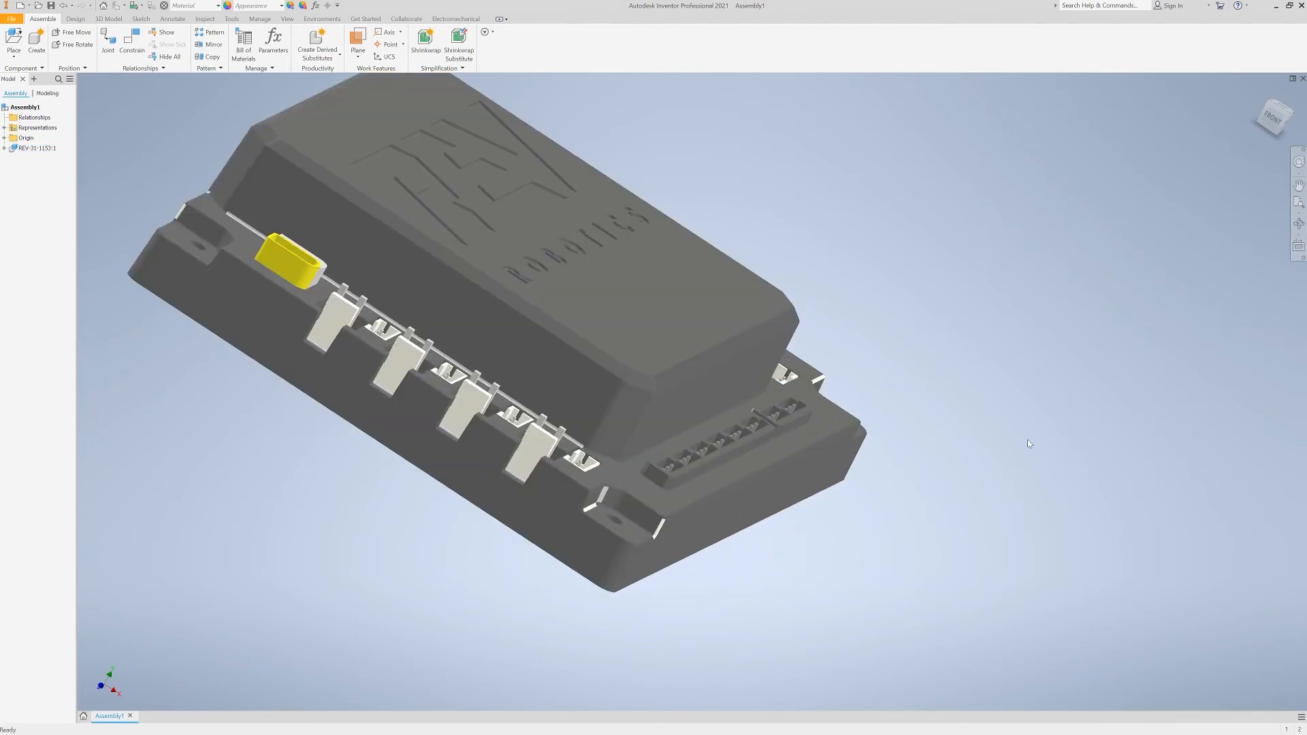
Step: Examine the placed REV-31-1153 part from several sides, including the standard right view and angled corner views
shift+middle_drag(1027, 444, 975, 457)
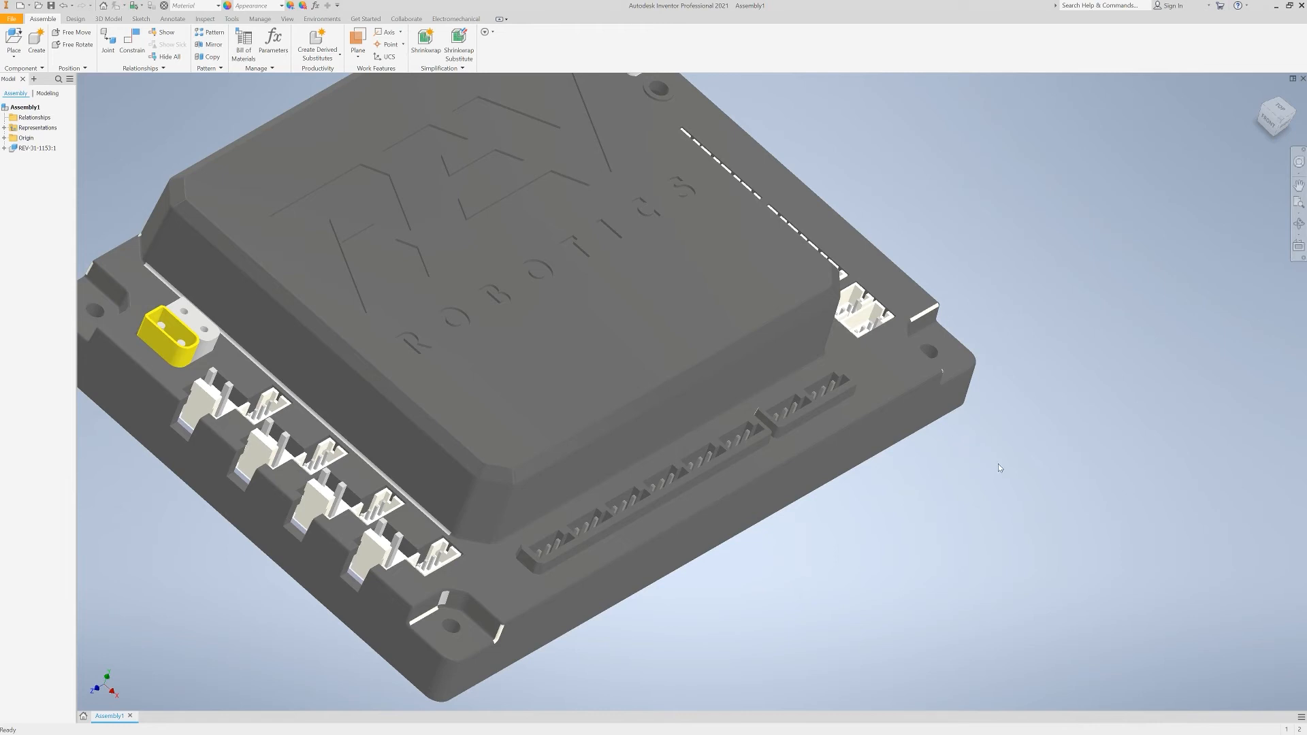
shift+middle_drag(998, 458, 245, 491)
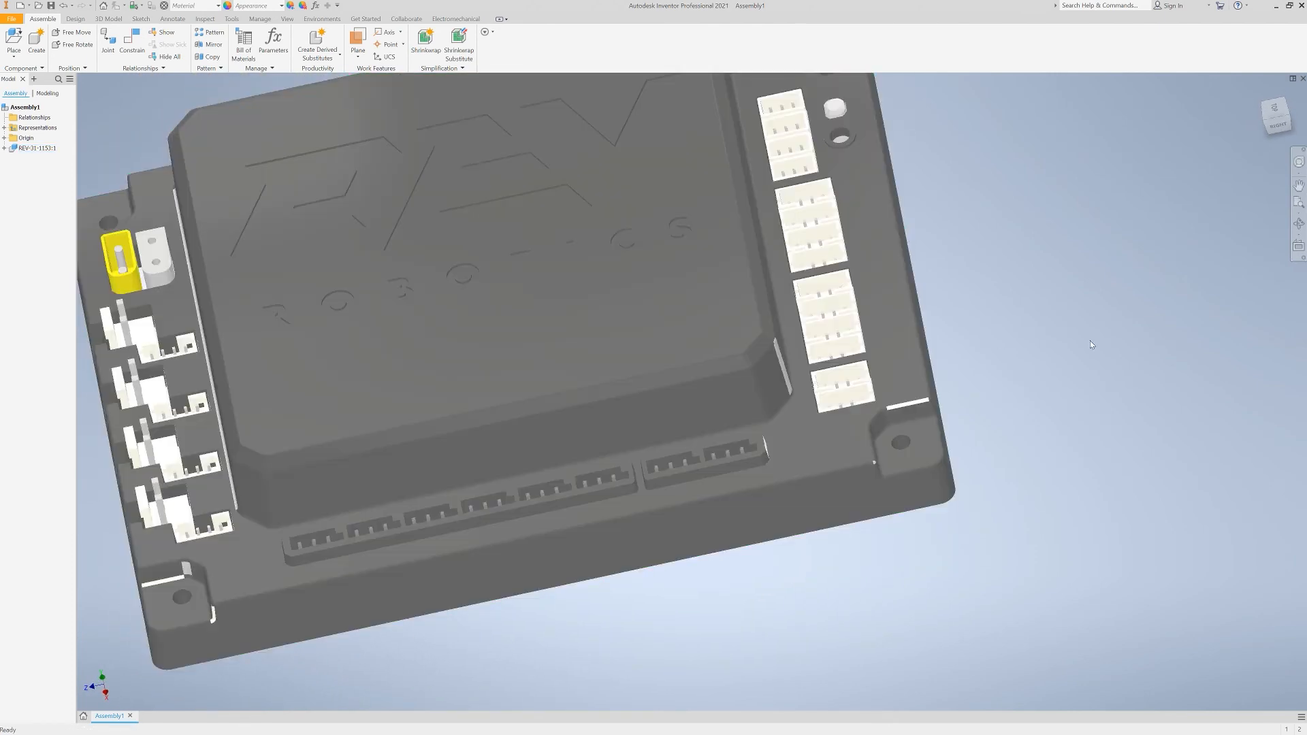
middle_drag(1025, 317, 1185, 364)
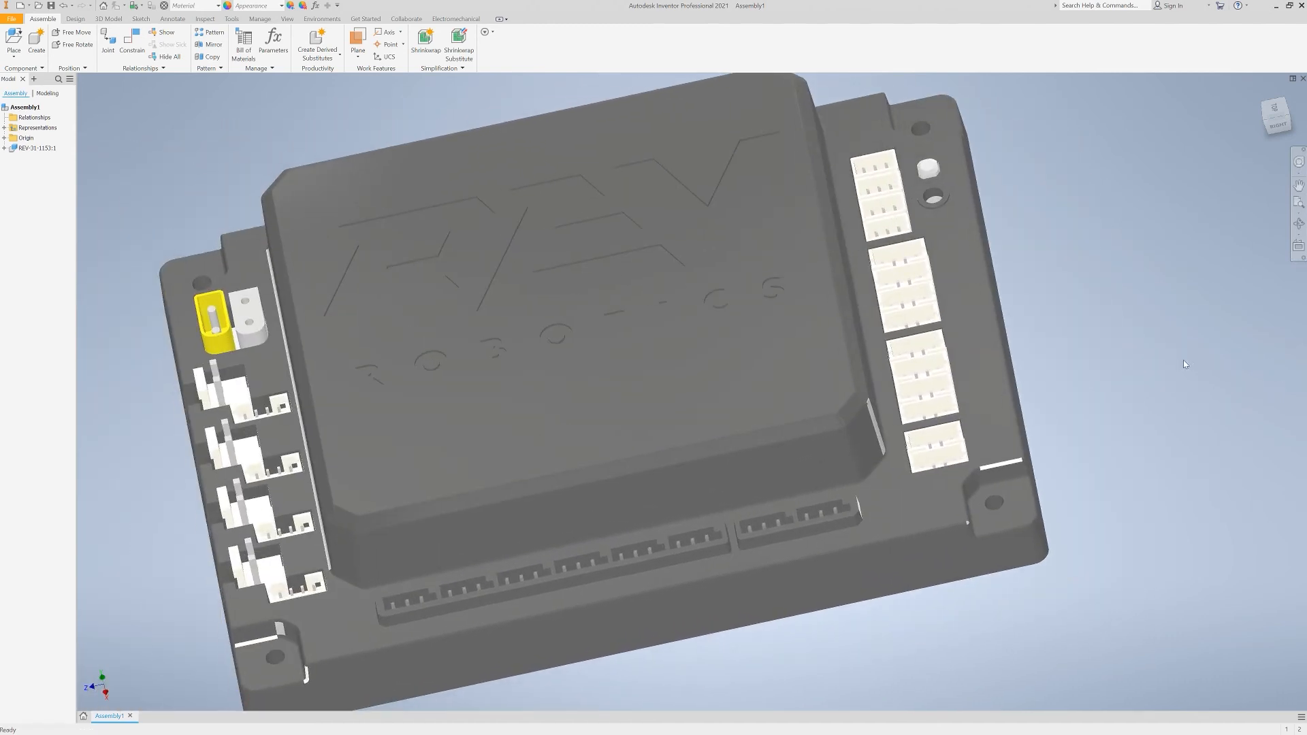
click(1272, 125)
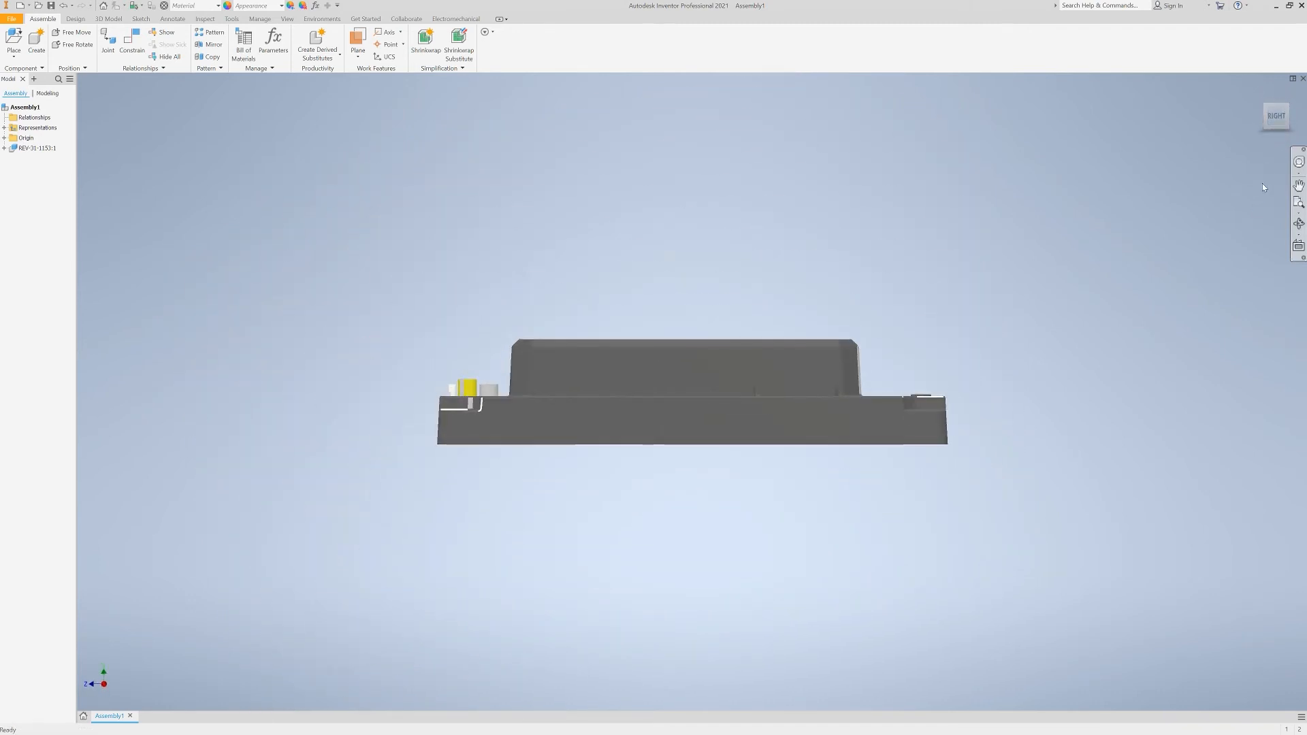
click(1277, 104)
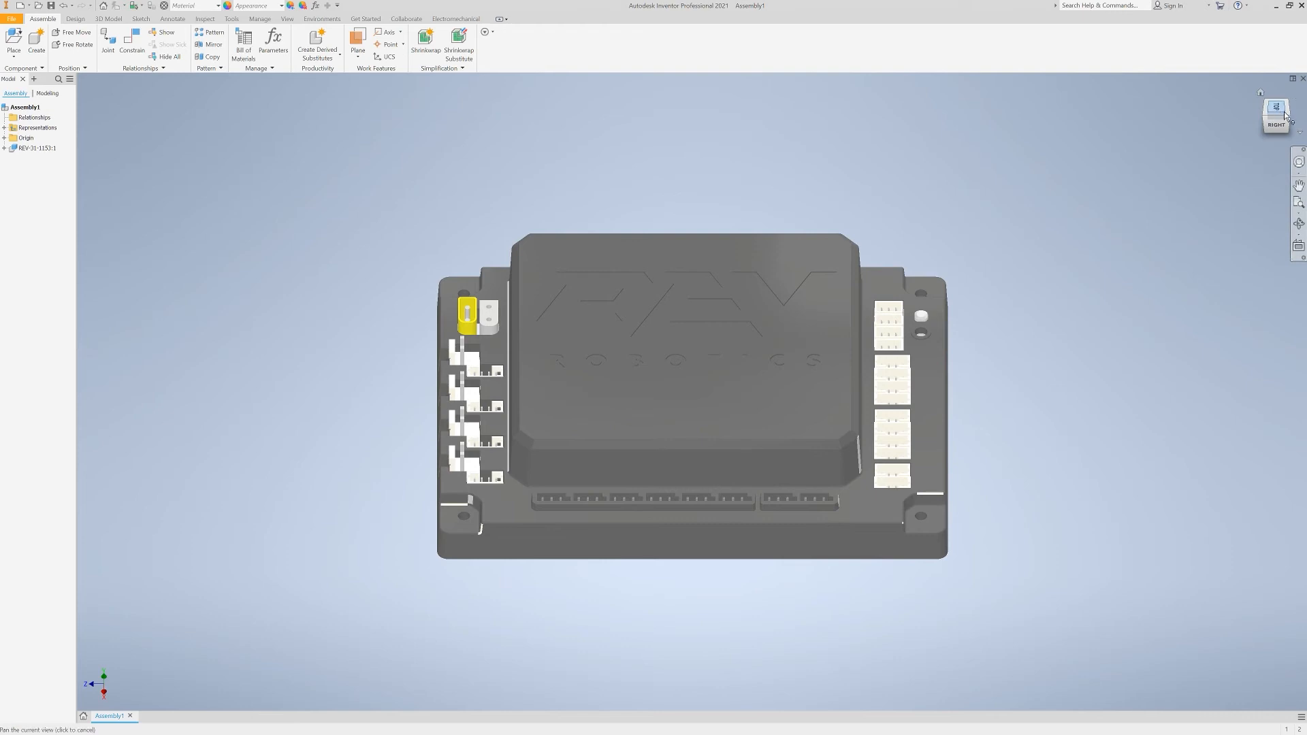
click(1286, 115)
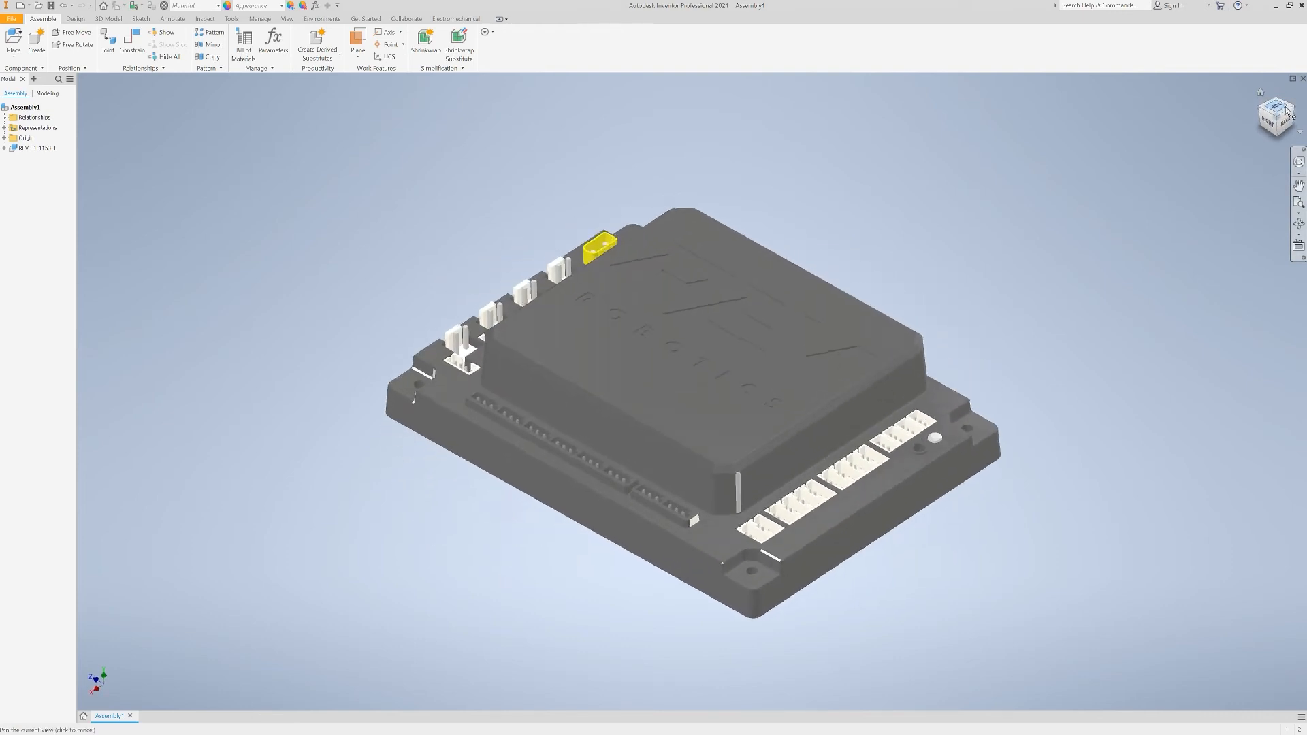
click(1285, 107)
shift+middle_drag(572, 593, 104, 702)
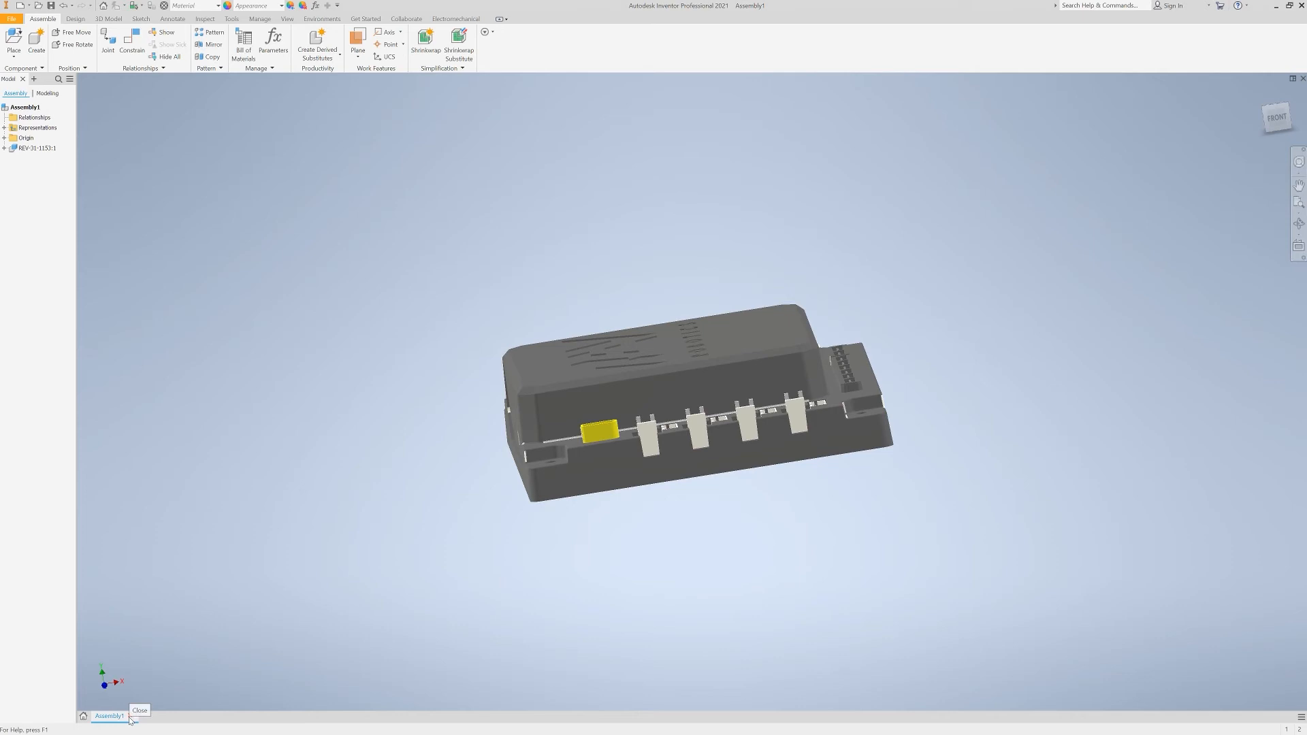
Step: Close the new assembly without saving it and open the pinned Drive Train.iam from the recent documents
click(129, 716)
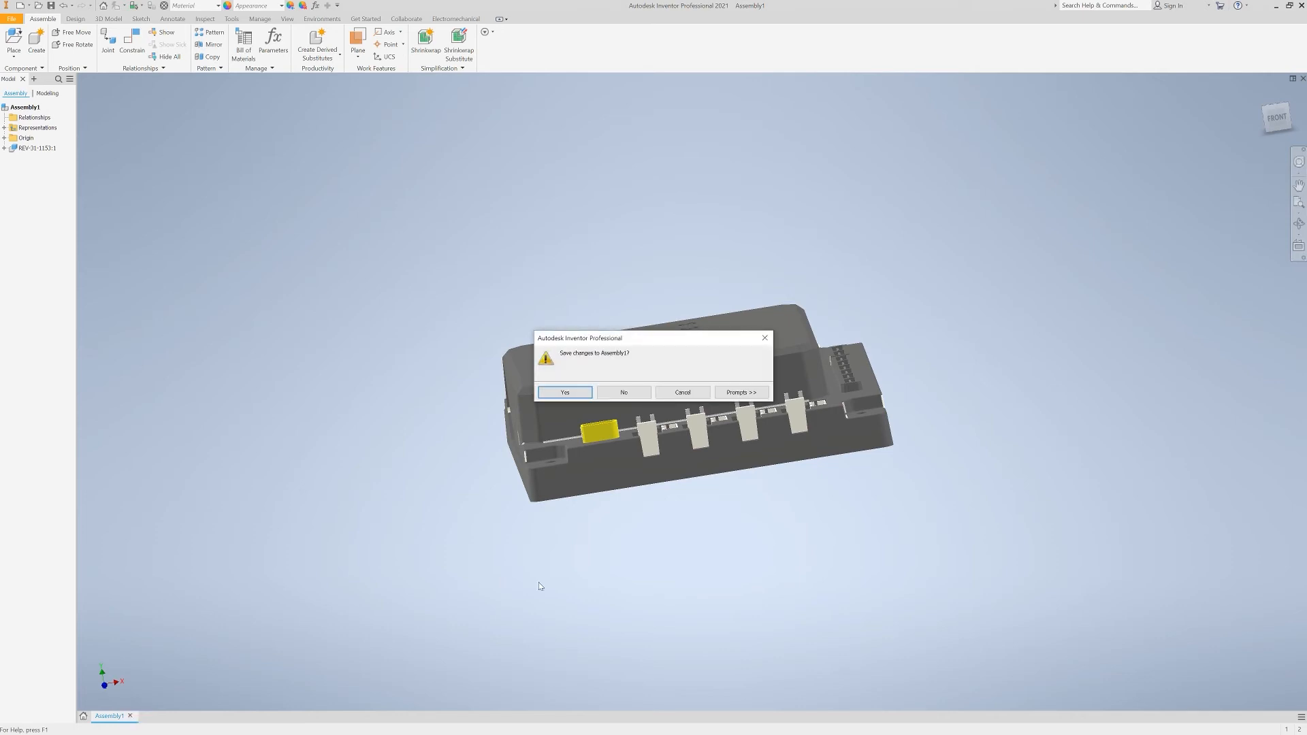
click(650, 395)
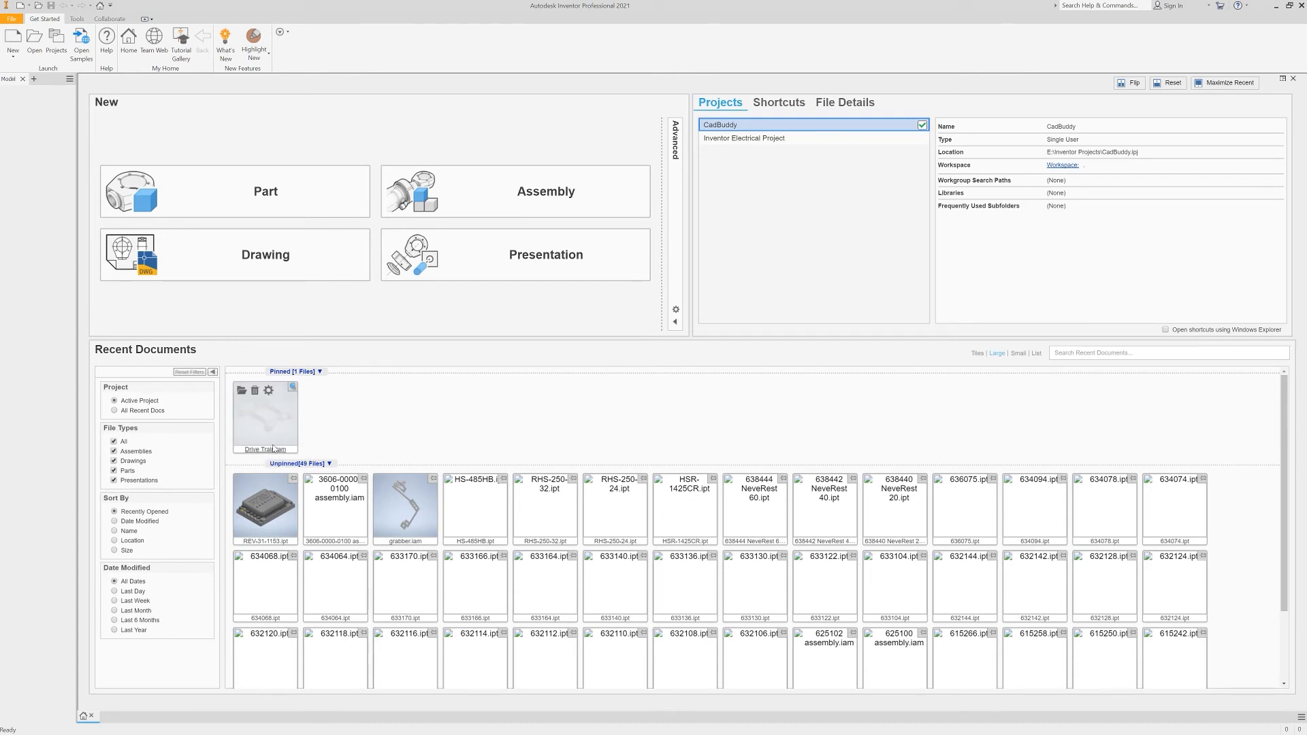
click(259, 450)
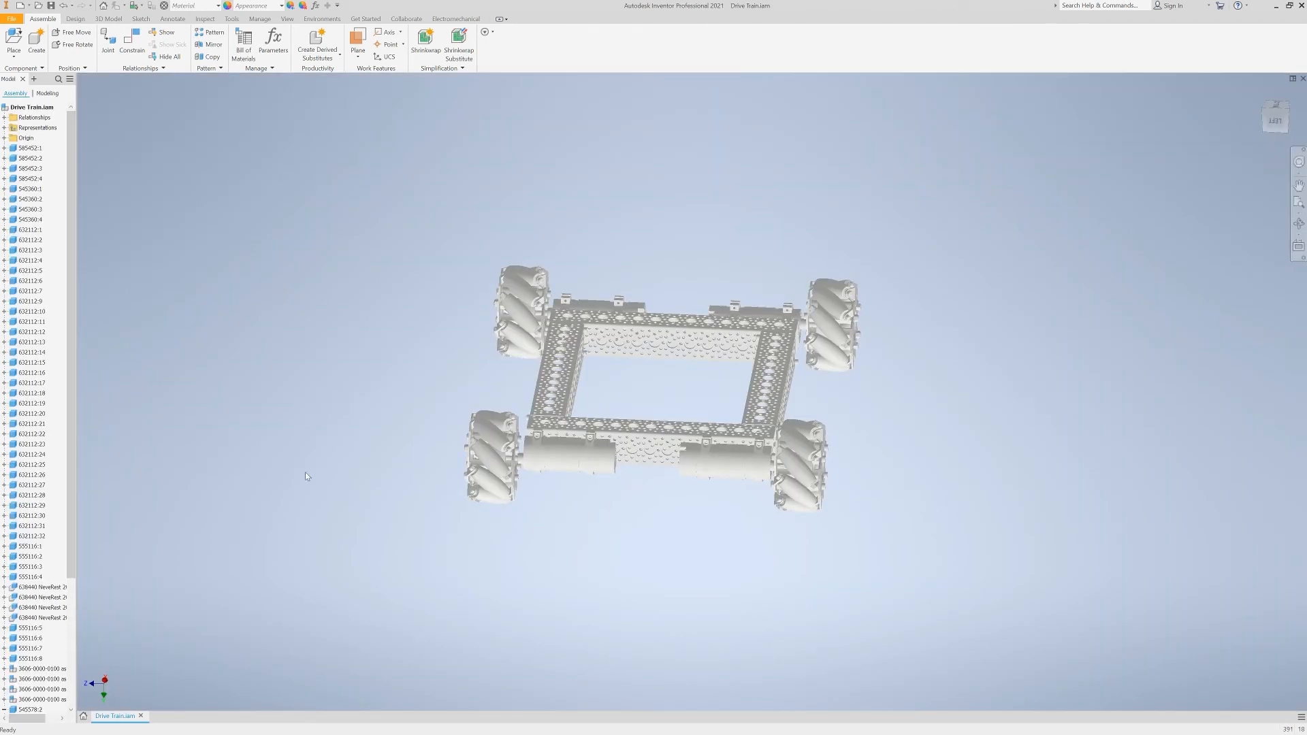
Step: Look through the drive train's component list and inspect the perforated channels and their screws up close
scroll(31, 296, down, 5)
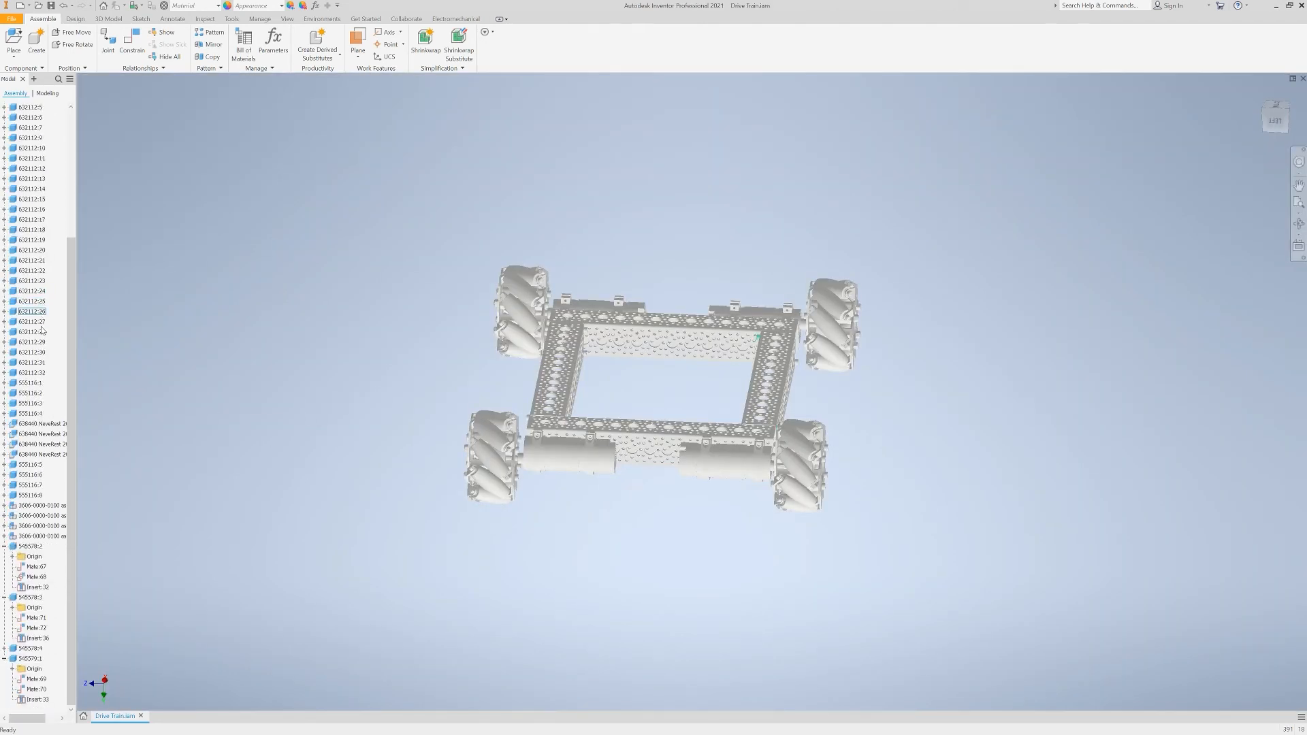
scroll(47, 482, up, 5)
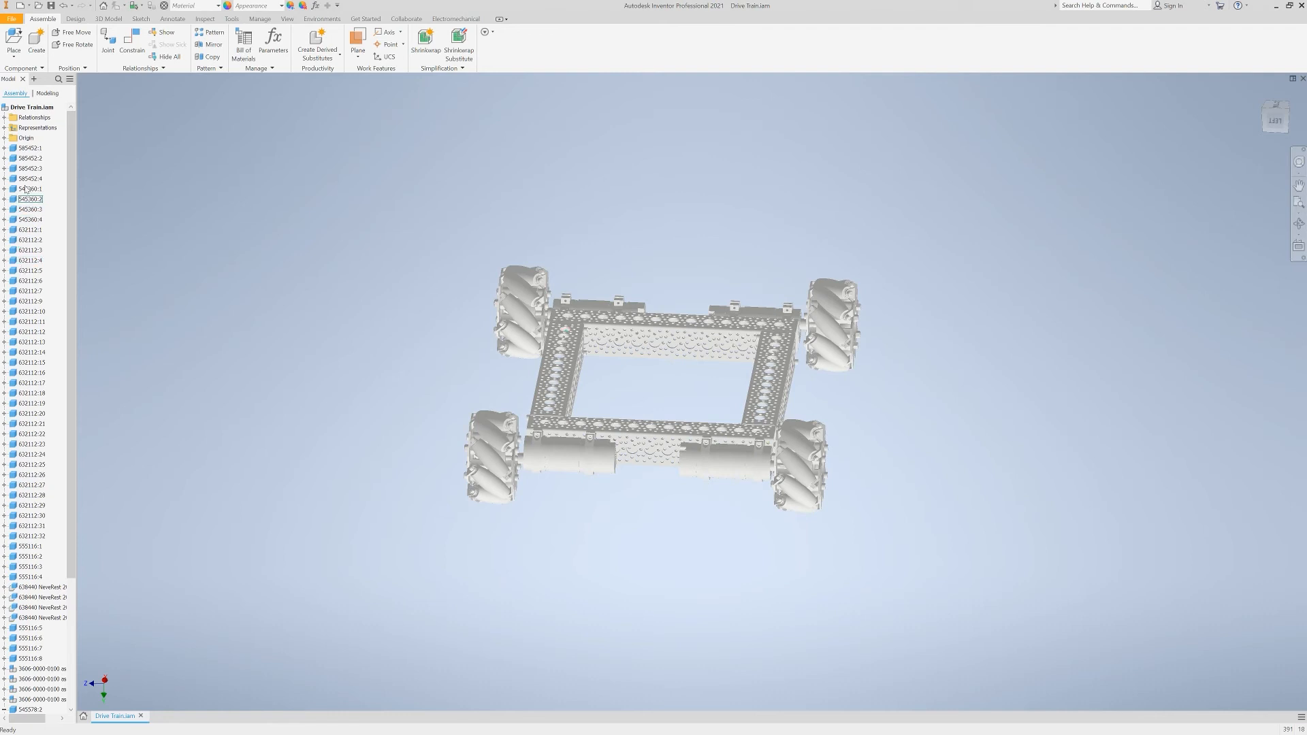
shift+middle_drag(581, 548, 499, 634)
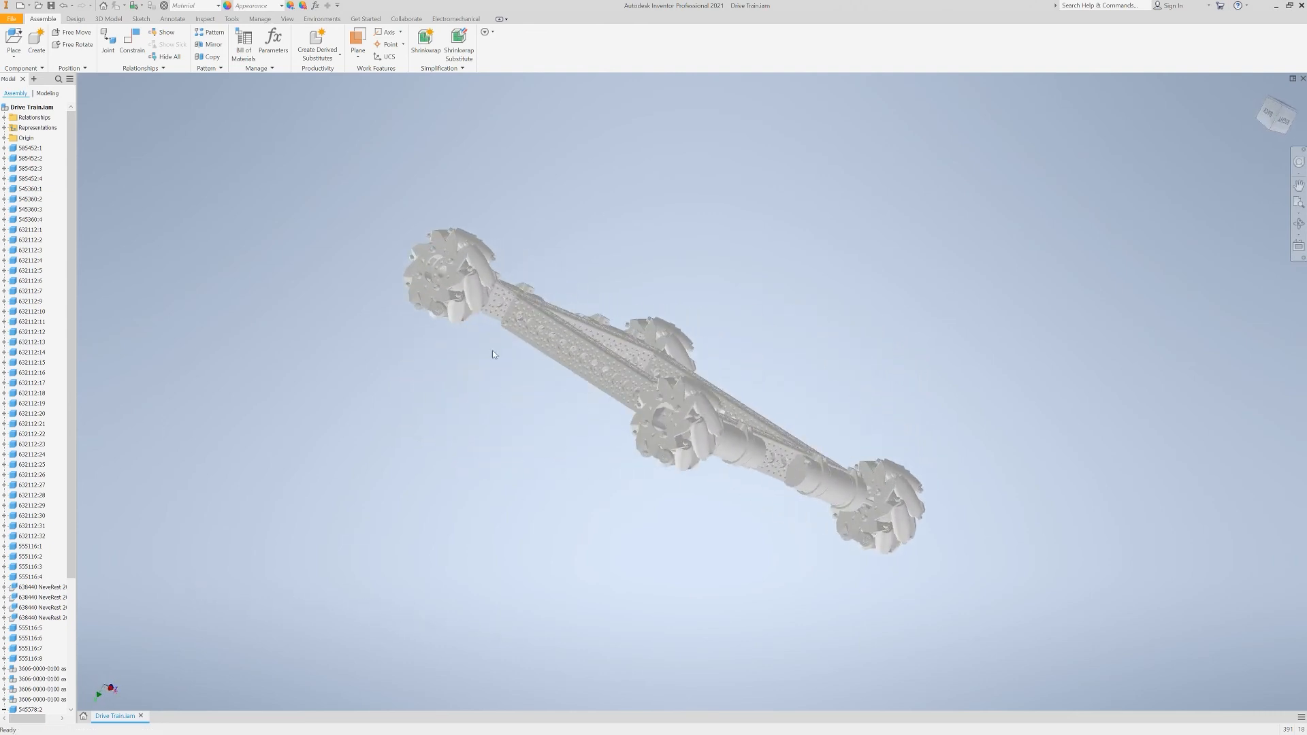
scroll(493, 351, up, 5)
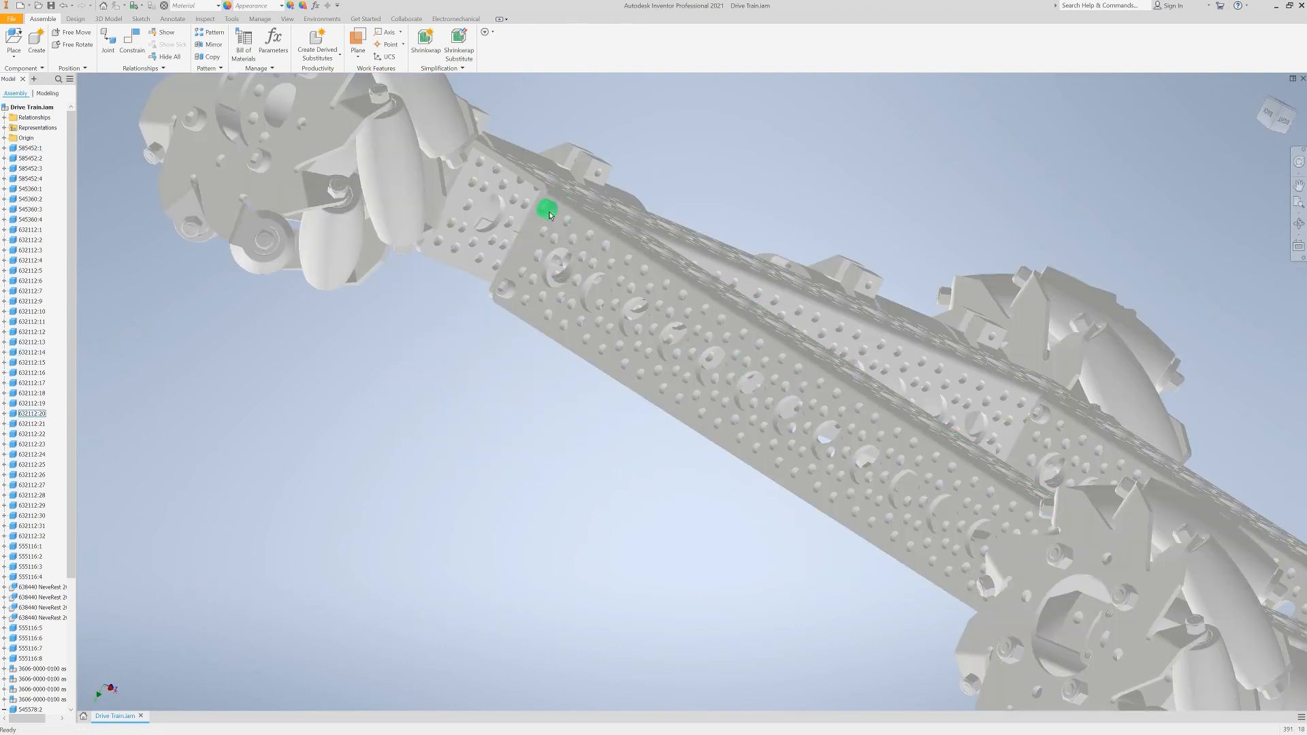
shift+middle_drag(471, 526, 327, 538)
scroll(343, 578, down, 5)
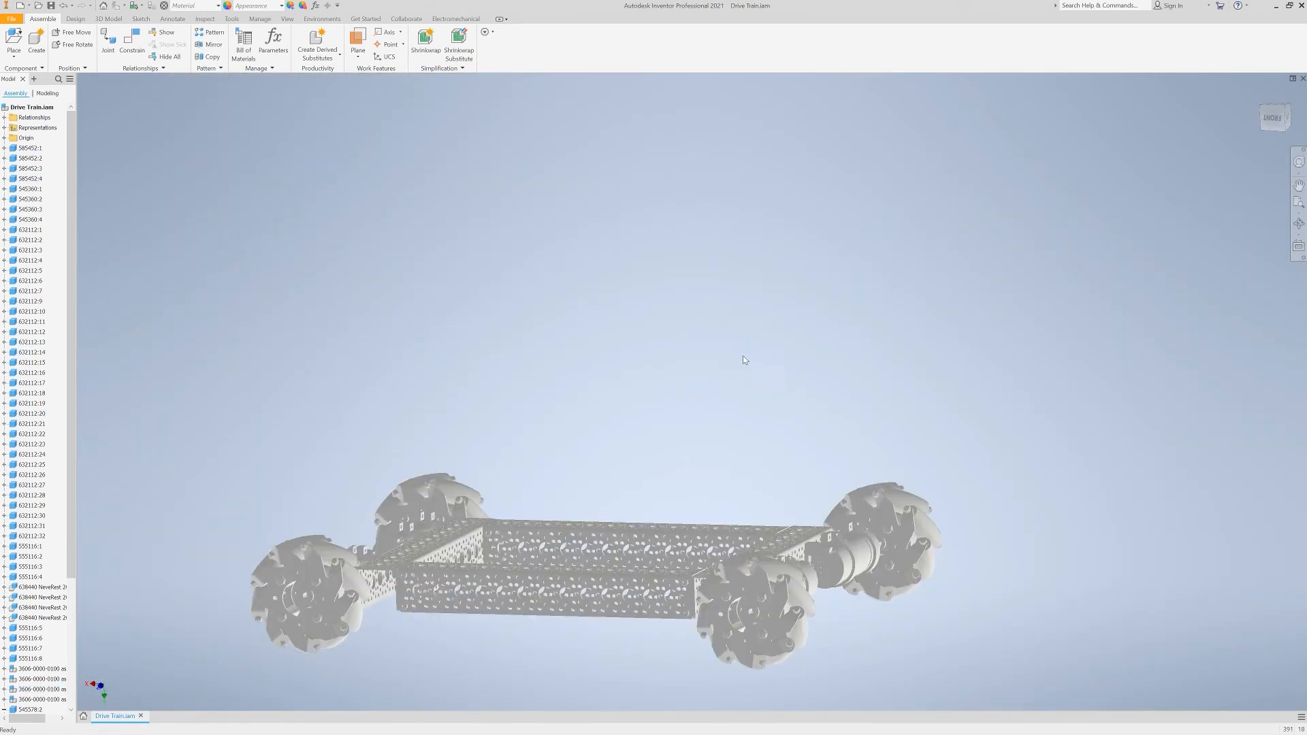
Step: Examine the whole drive train from above and from several sides, including its frame, mecanum wheels and motors
shift+middle_drag(721, 313, 618, 349)
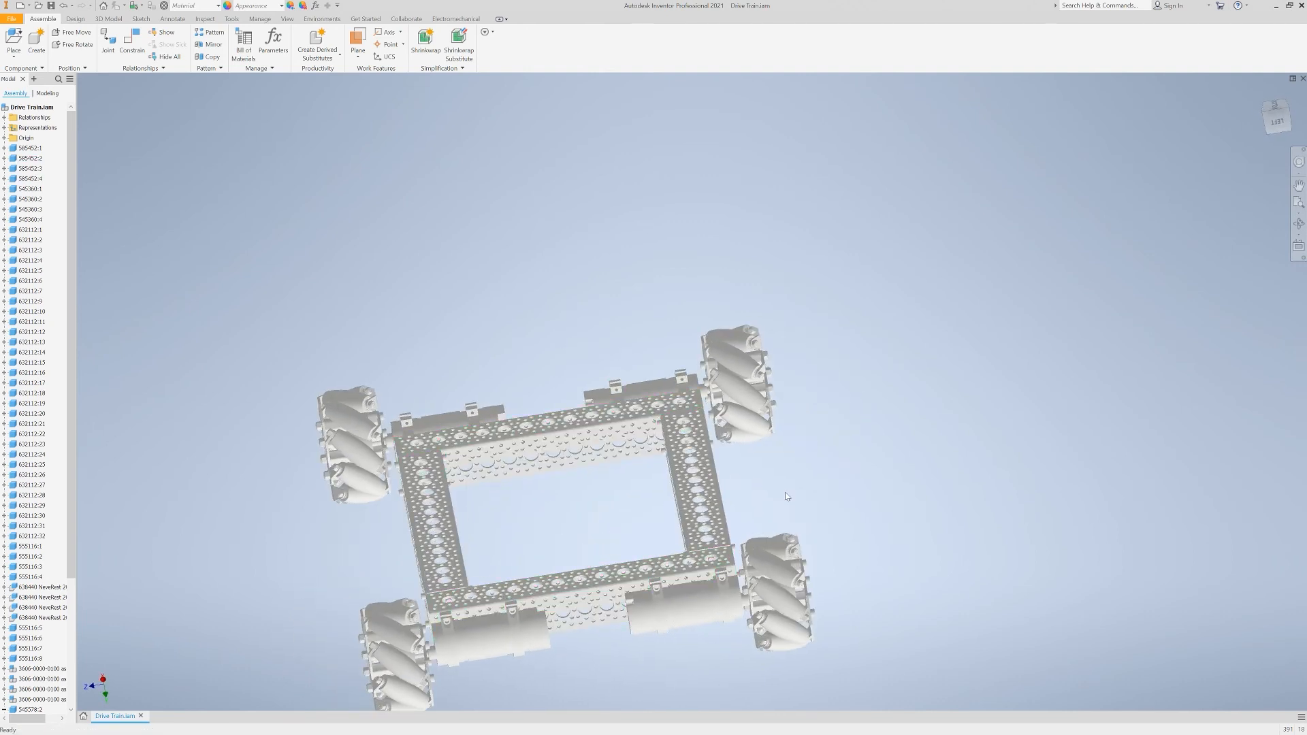
shift+middle_drag(784, 490, 545, 534)
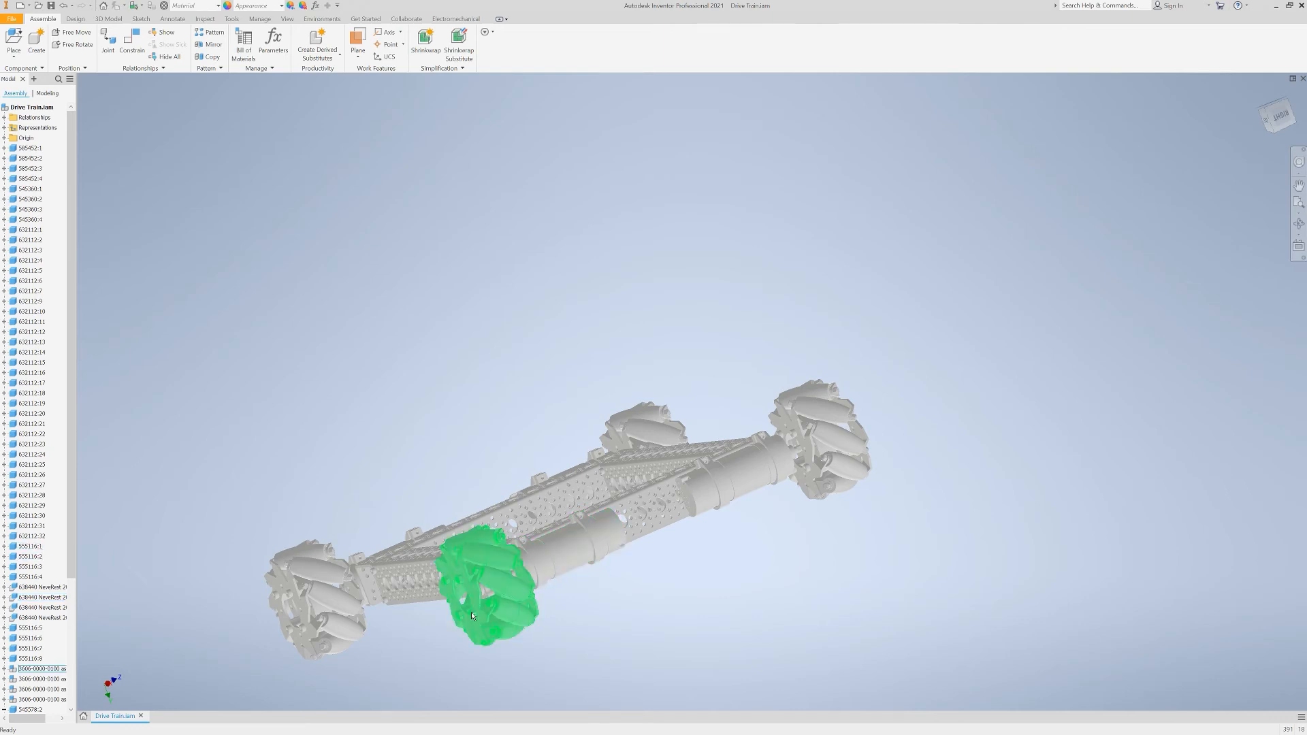
scroll(804, 618, down, 3)
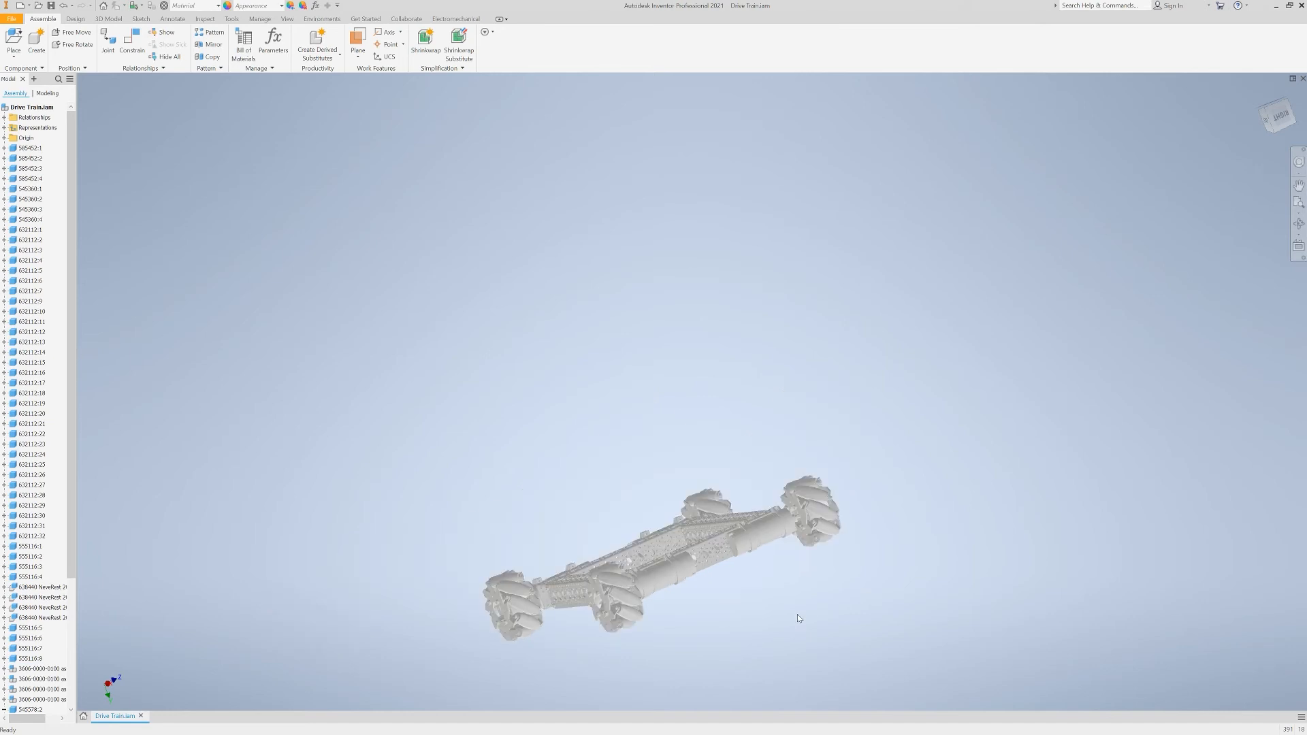
middle_drag(908, 580, 798, 610)
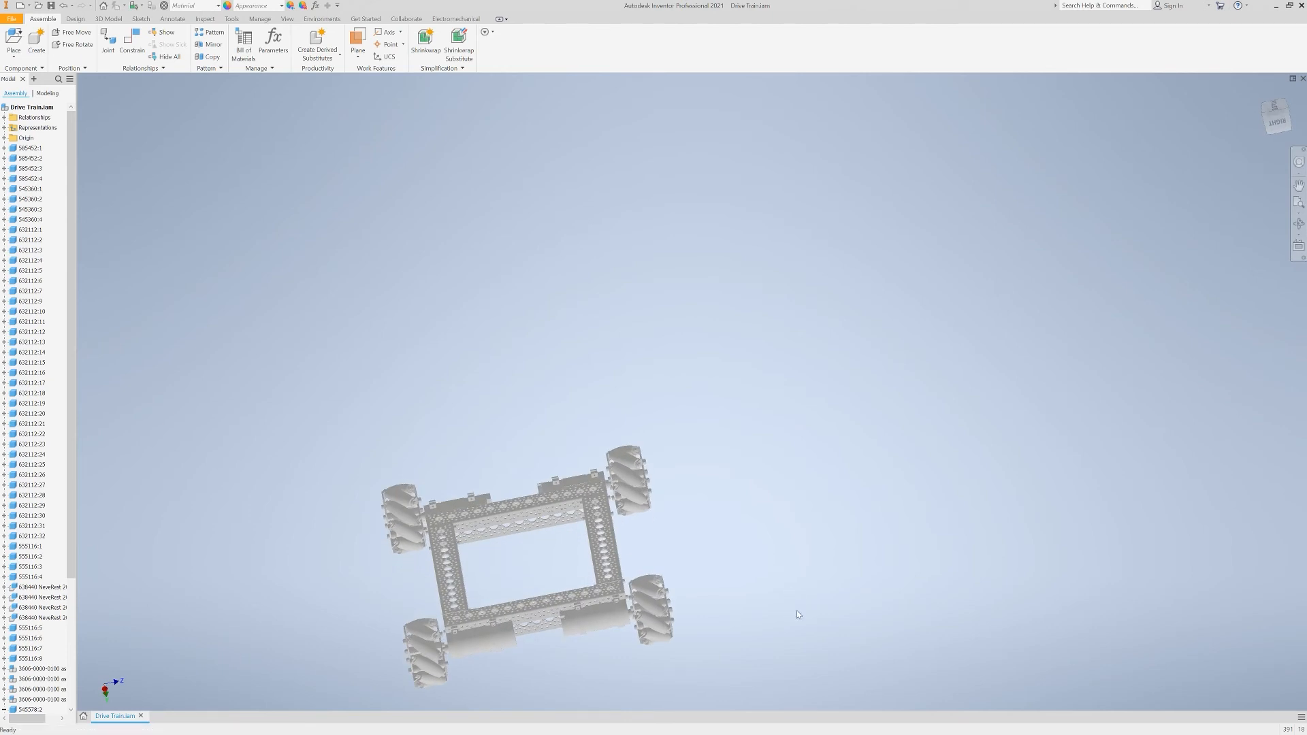
scroll(792, 610, up, 2)
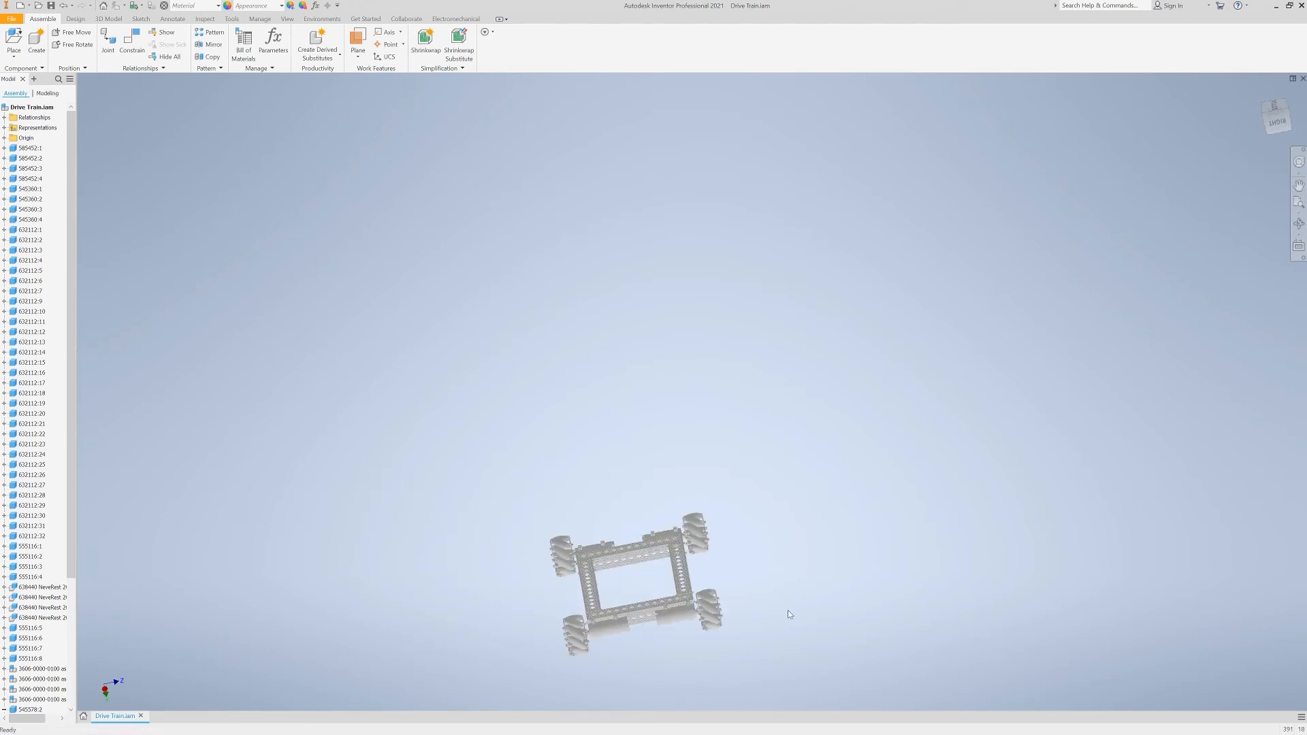
scroll(787, 611, down, 5)
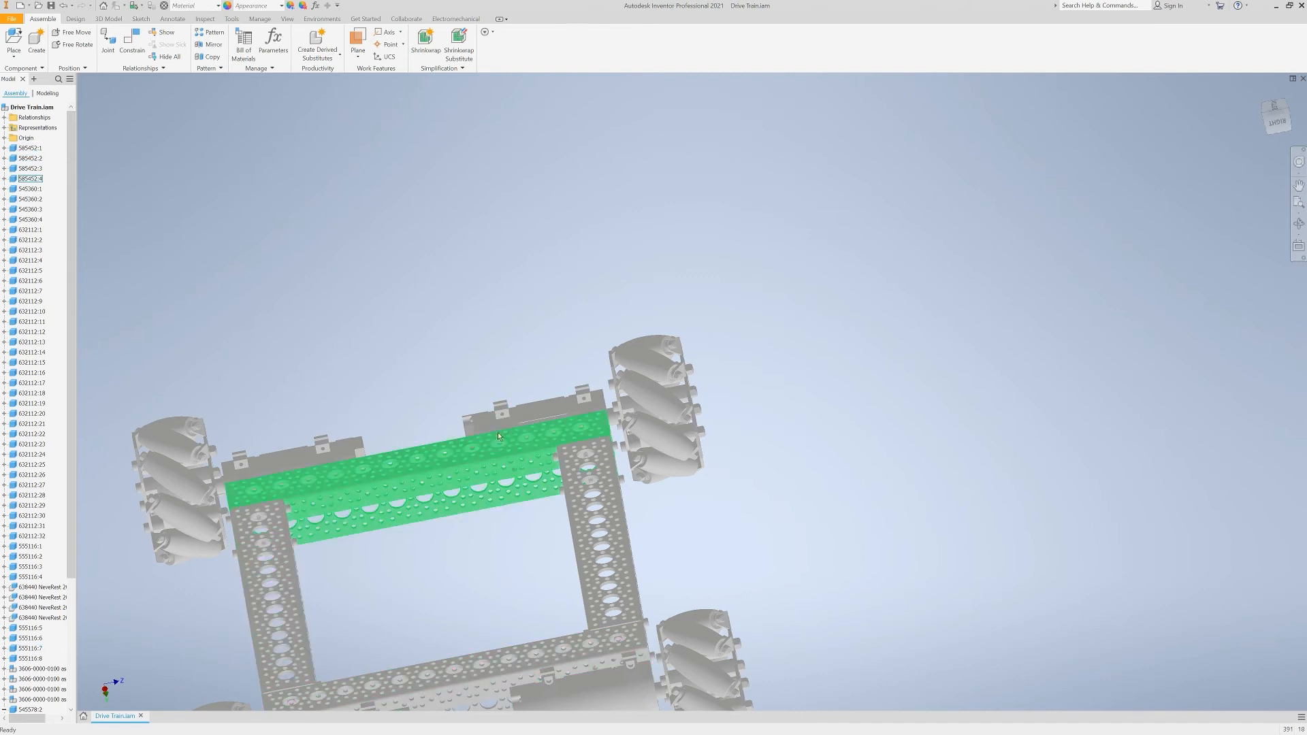
scroll(647, 541, up, 2)
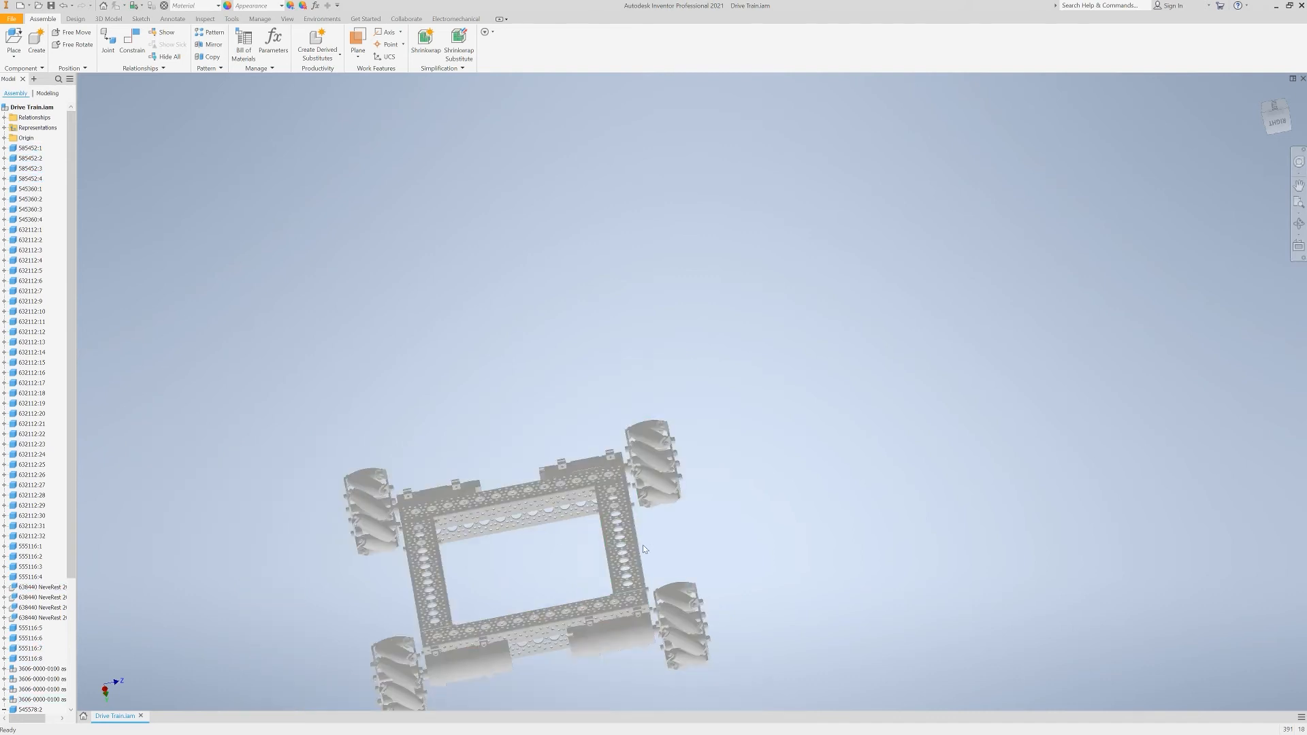
scroll(549, 581, down, 3)
middle_drag(542, 590, 527, 470)
shift+middle_drag(509, 446, 610, 533)
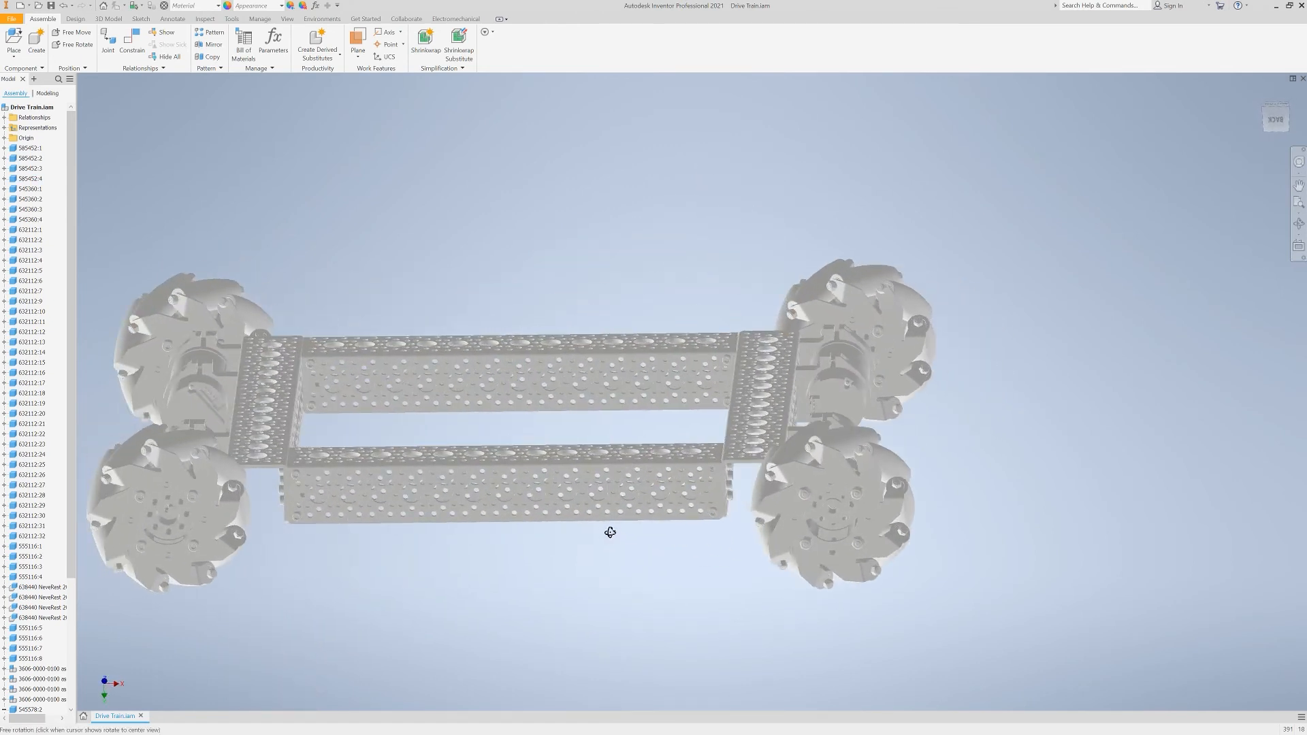
click(424, 412)
click(399, 245)
shift+middle_drag(565, 287, 494, 284)
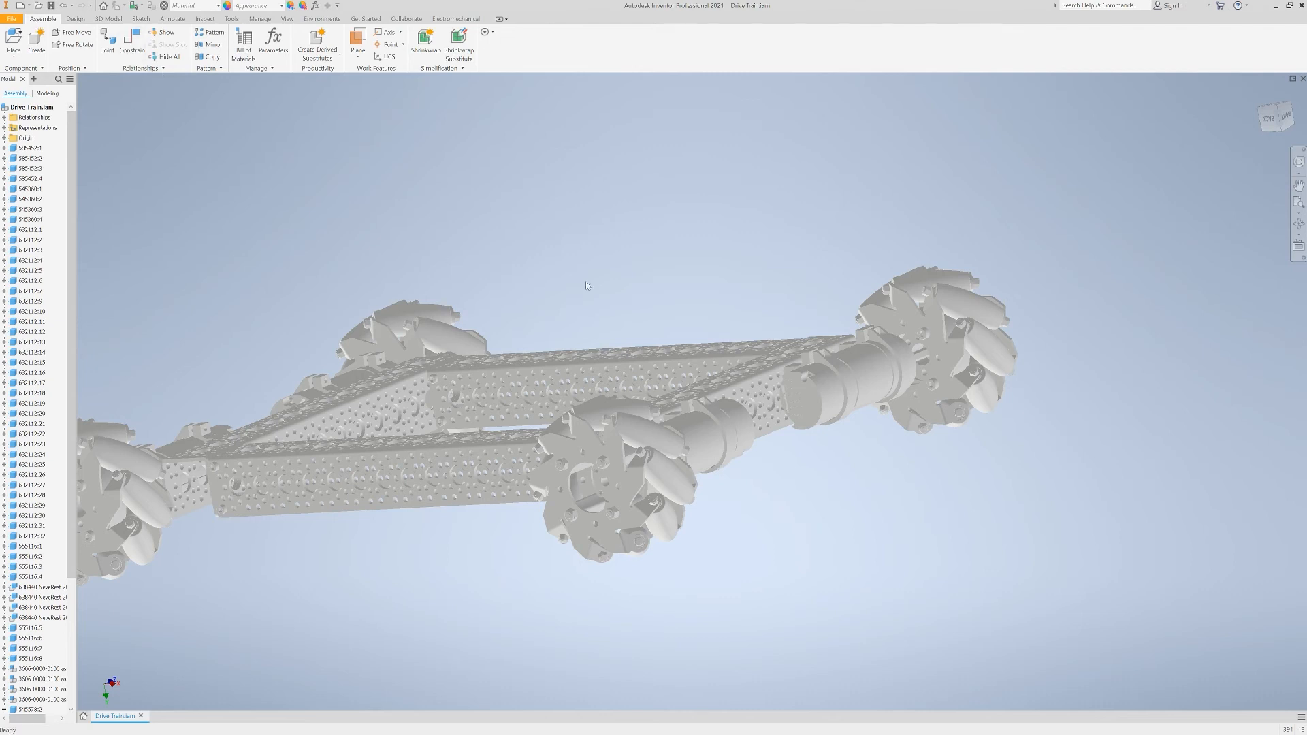
shift+middle_drag(381, 563, 428, 557)
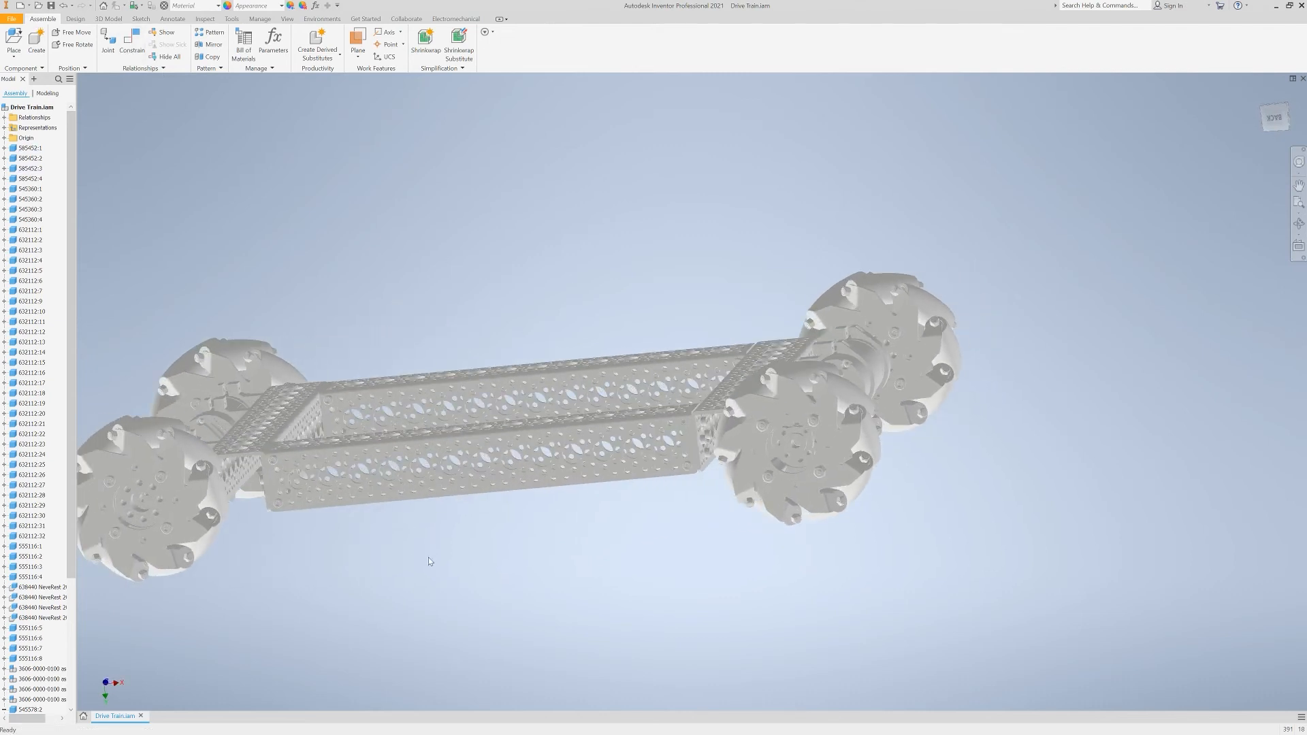
scroll(429, 560, up, 2)
scroll(430, 561, up, 1)
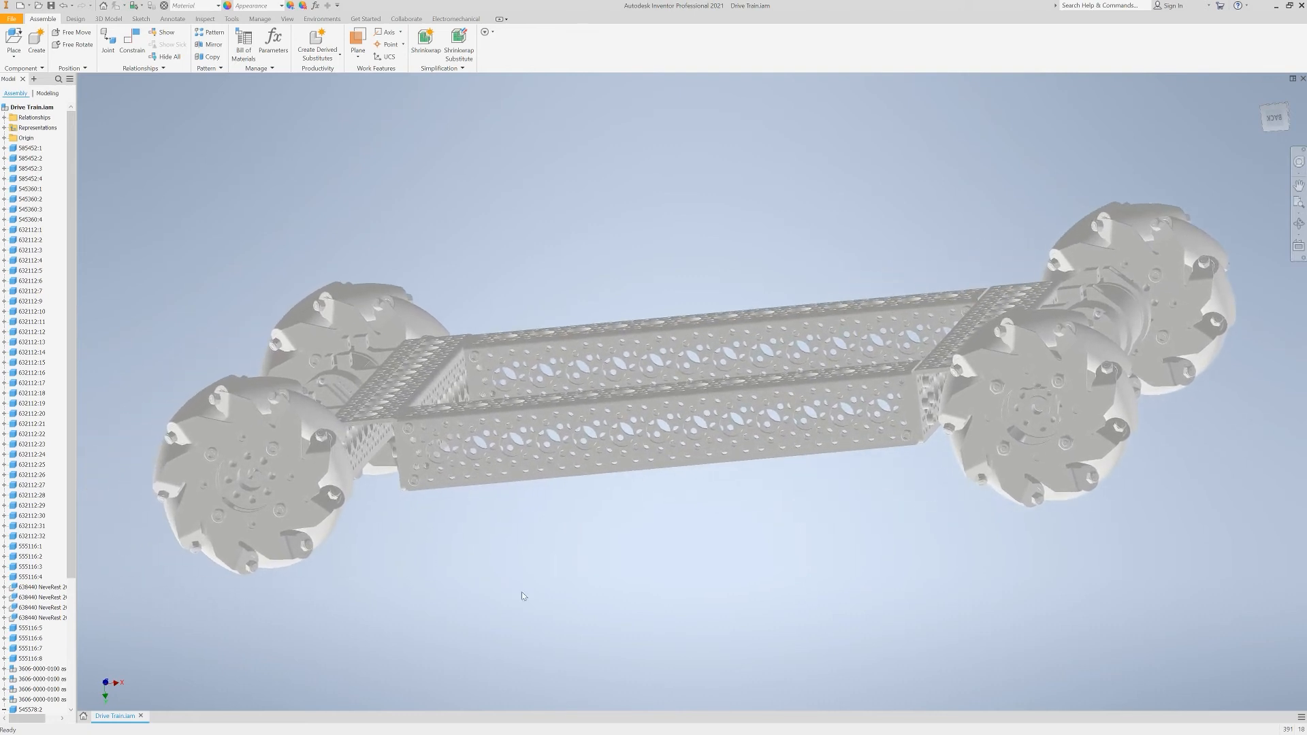
scroll(526, 584, down, 4)
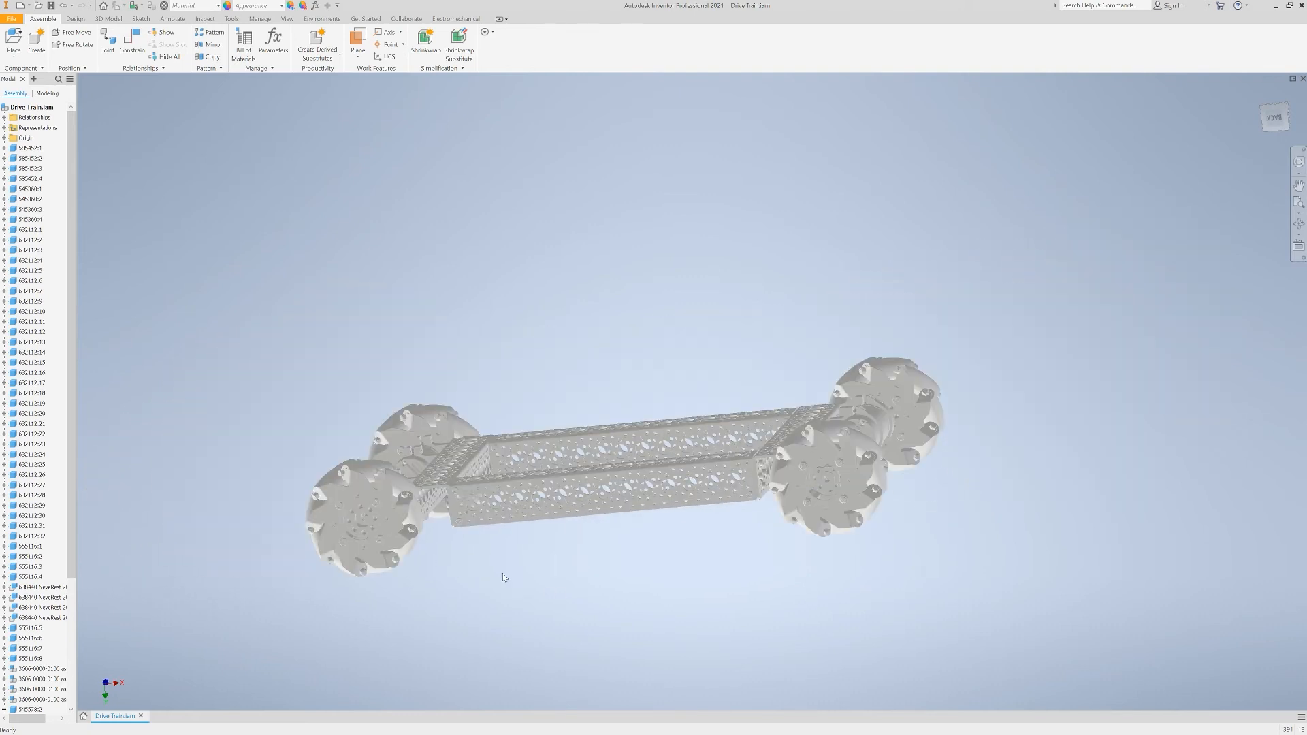
shift+middle_drag(504, 578, 500, 620)
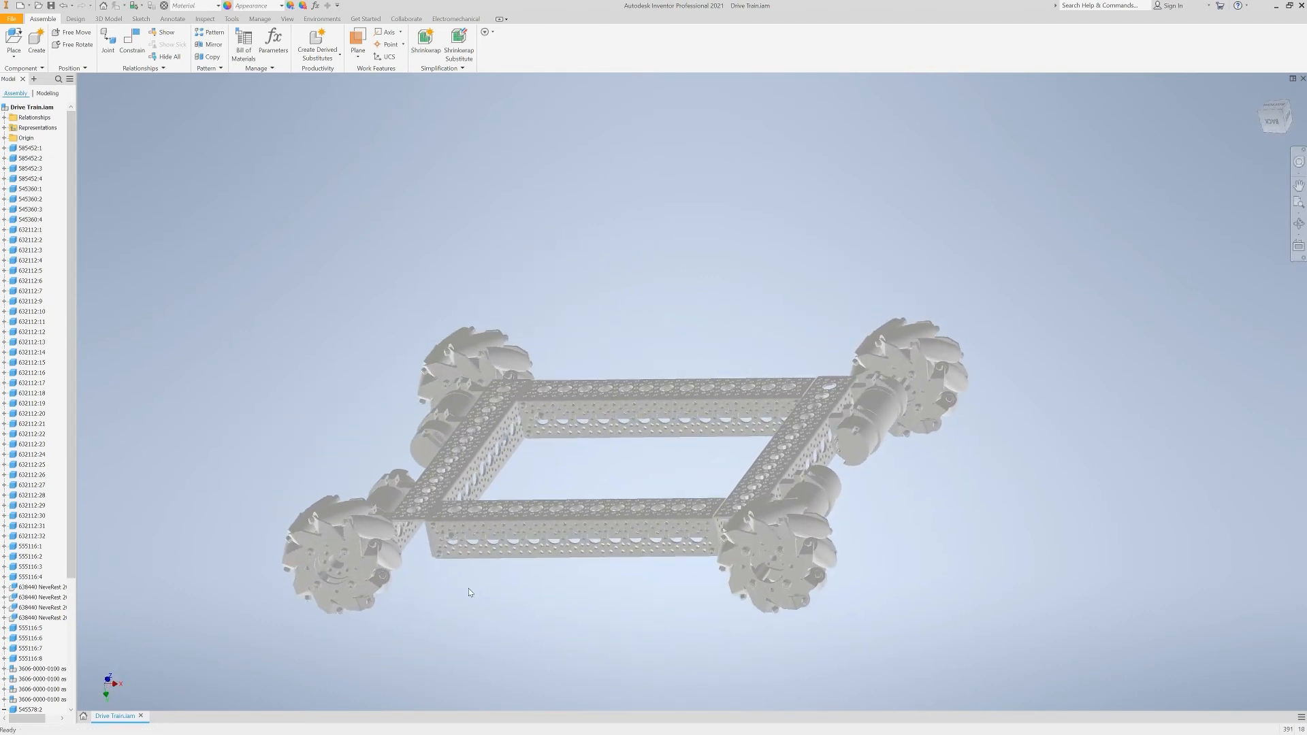
Step: Review the Place Constraint options with the Insert type chosen, and cancel without placing a constraint
click(132, 40)
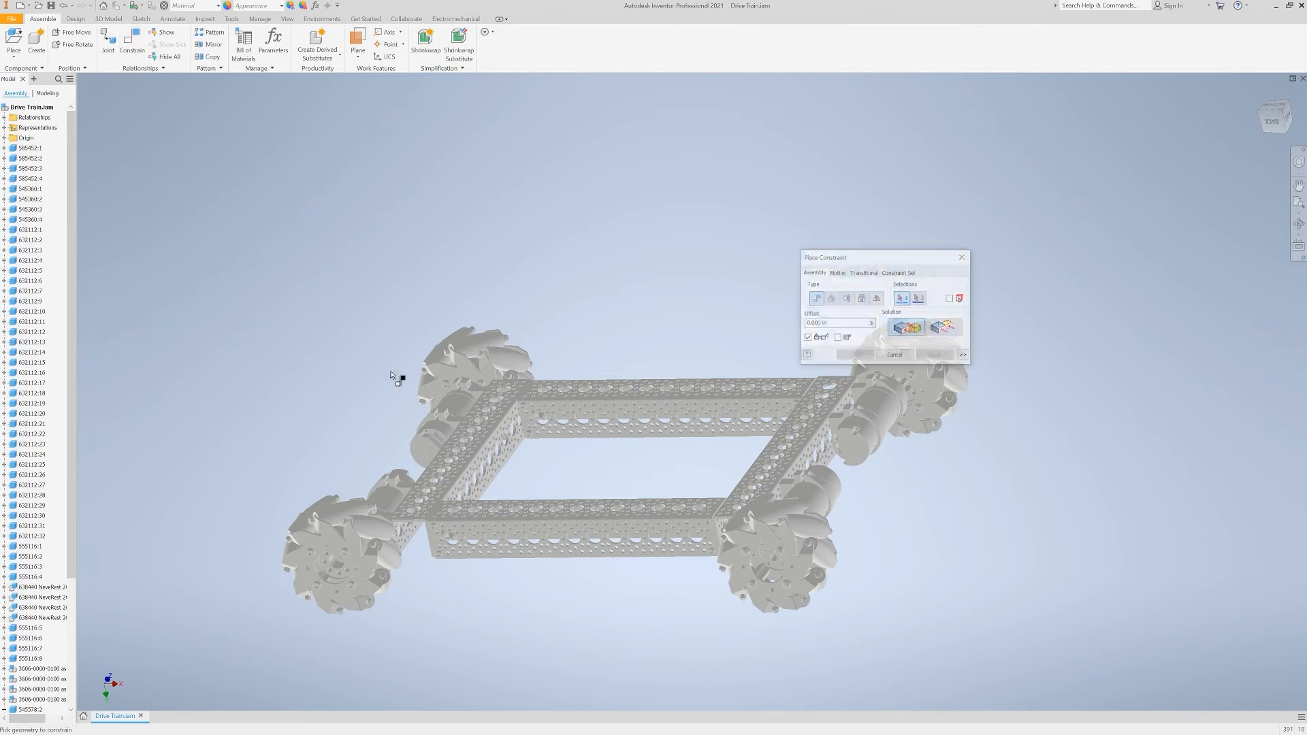
scroll(435, 521, down, 3)
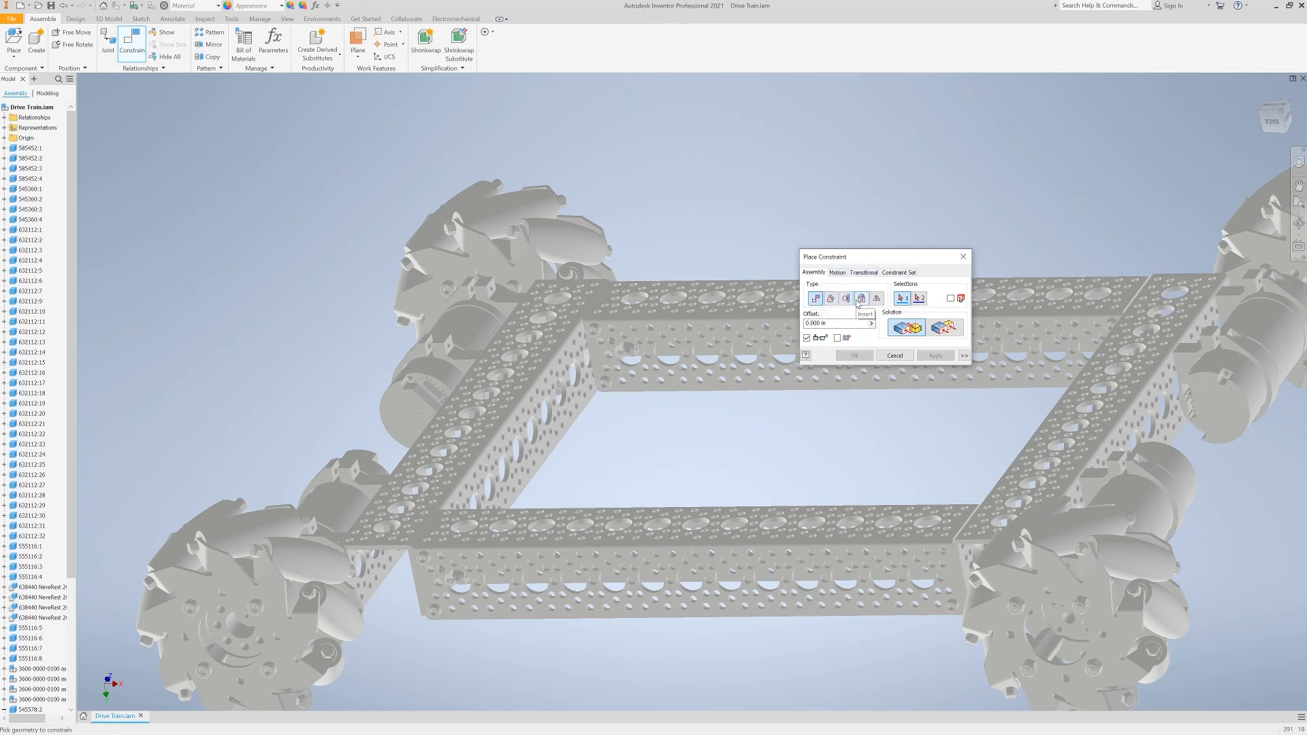
click(963, 256)
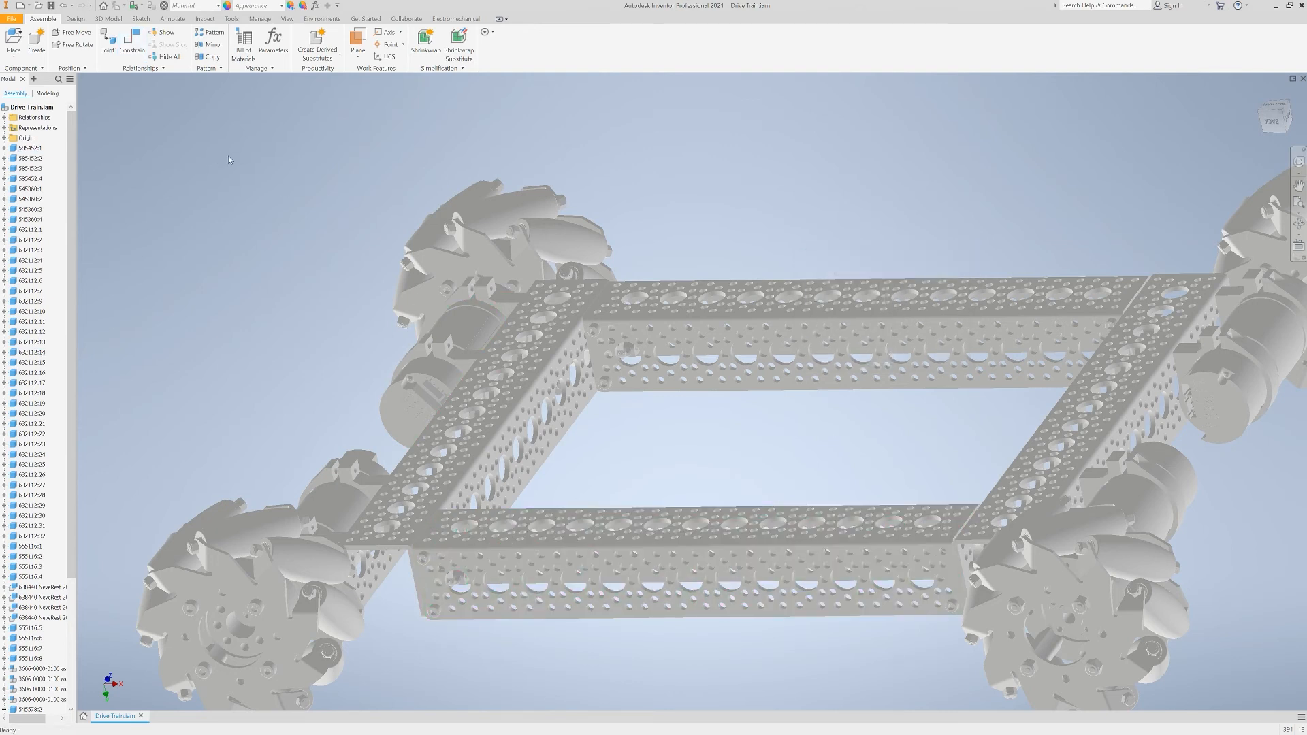
key(c)
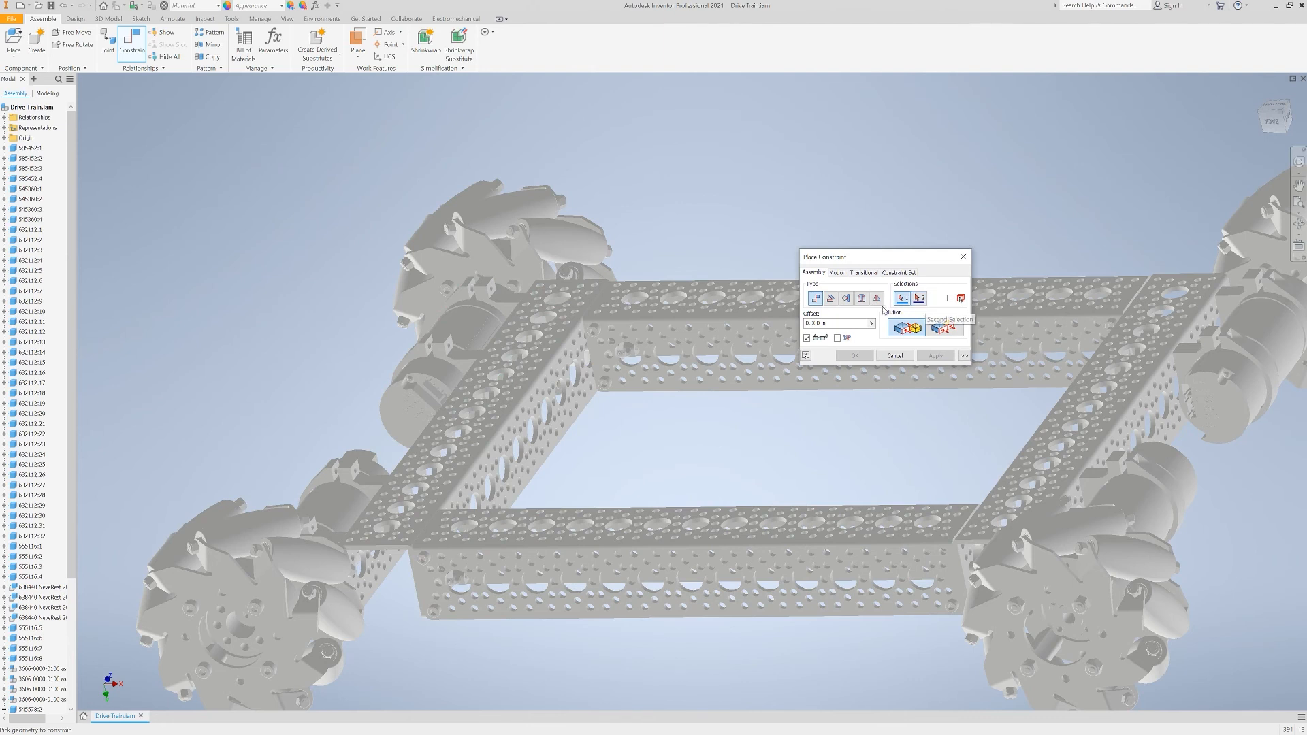
click(862, 298)
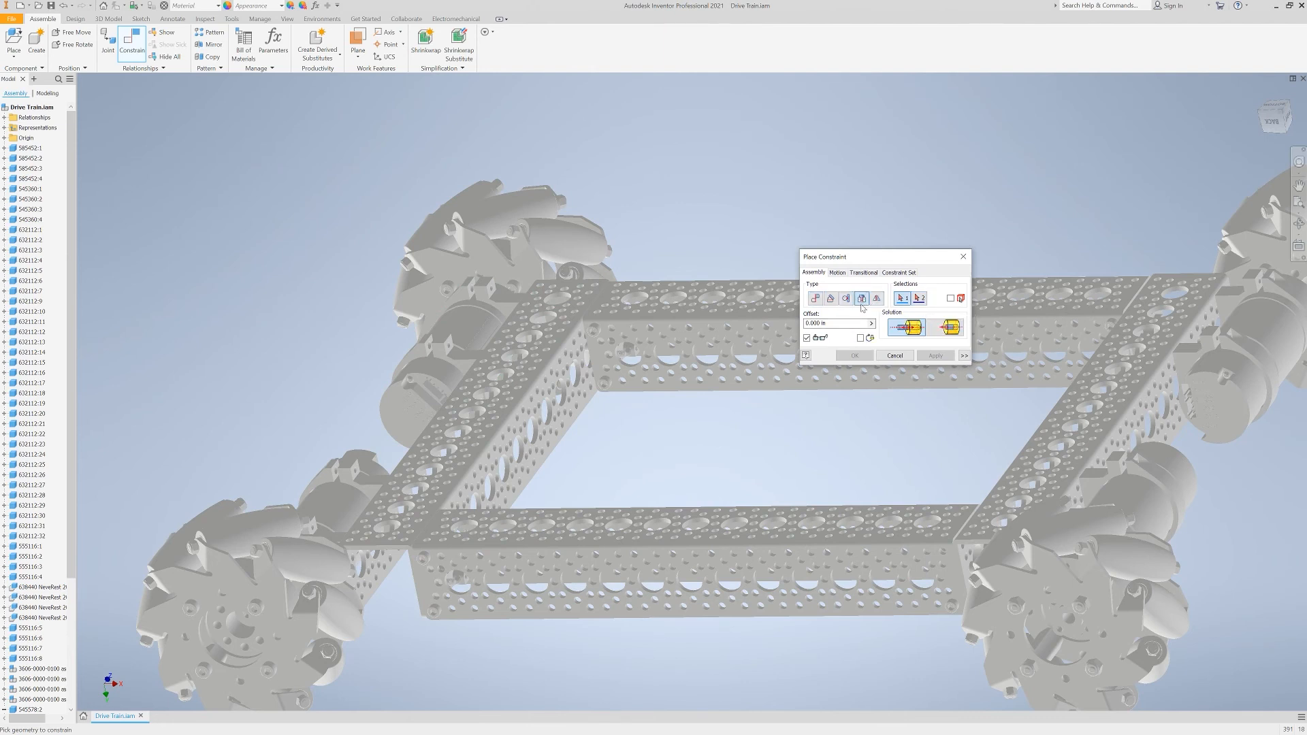
click(895, 355)
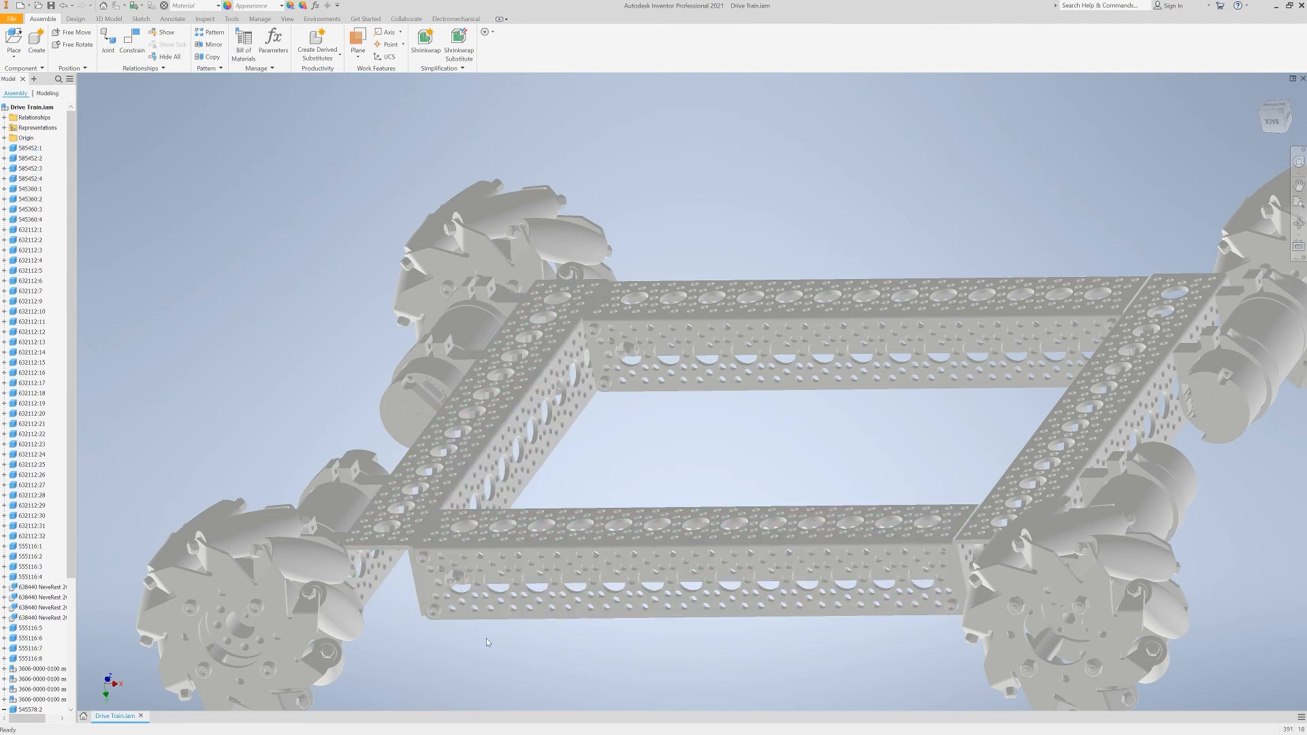
Step: Expand the corner screw 632112:20 in the component list and highlight its Insert constraint on the channel
shift+middle_drag(486, 639, 485, 610)
click(419, 506)
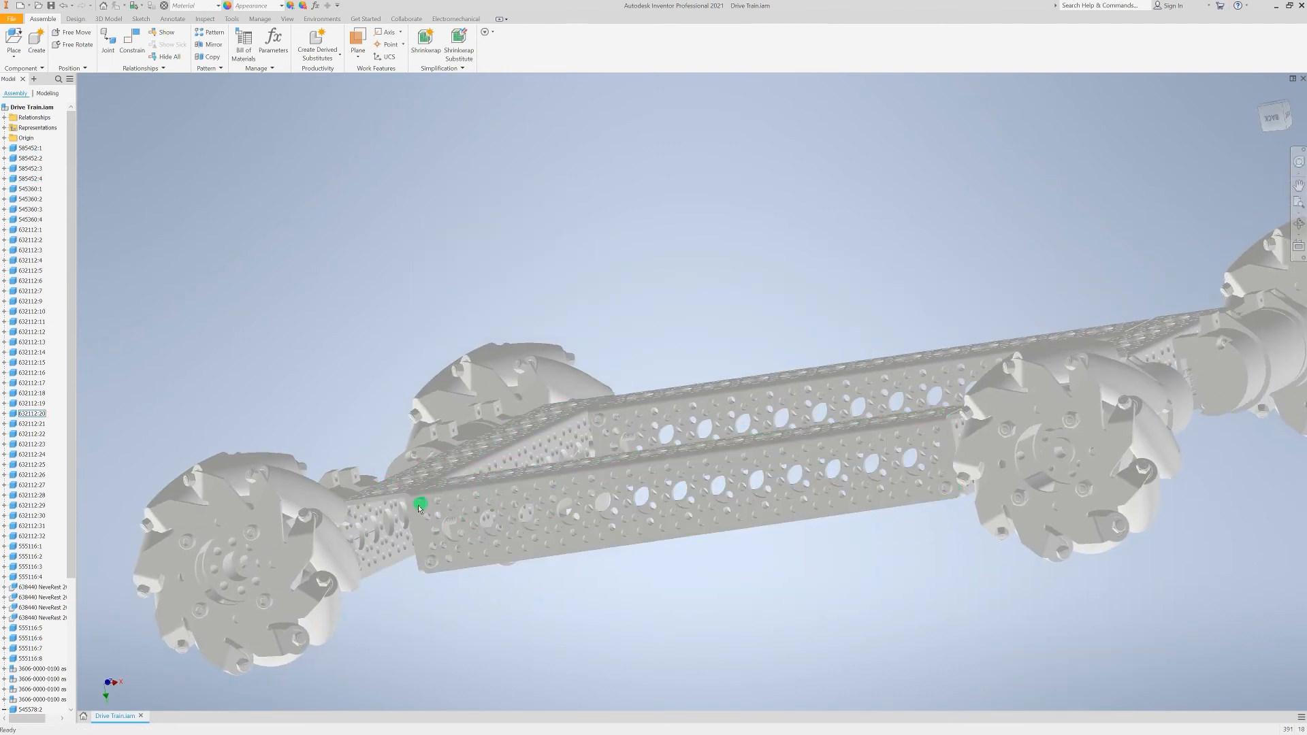
scroll(419, 508, up, 3)
click(419, 509)
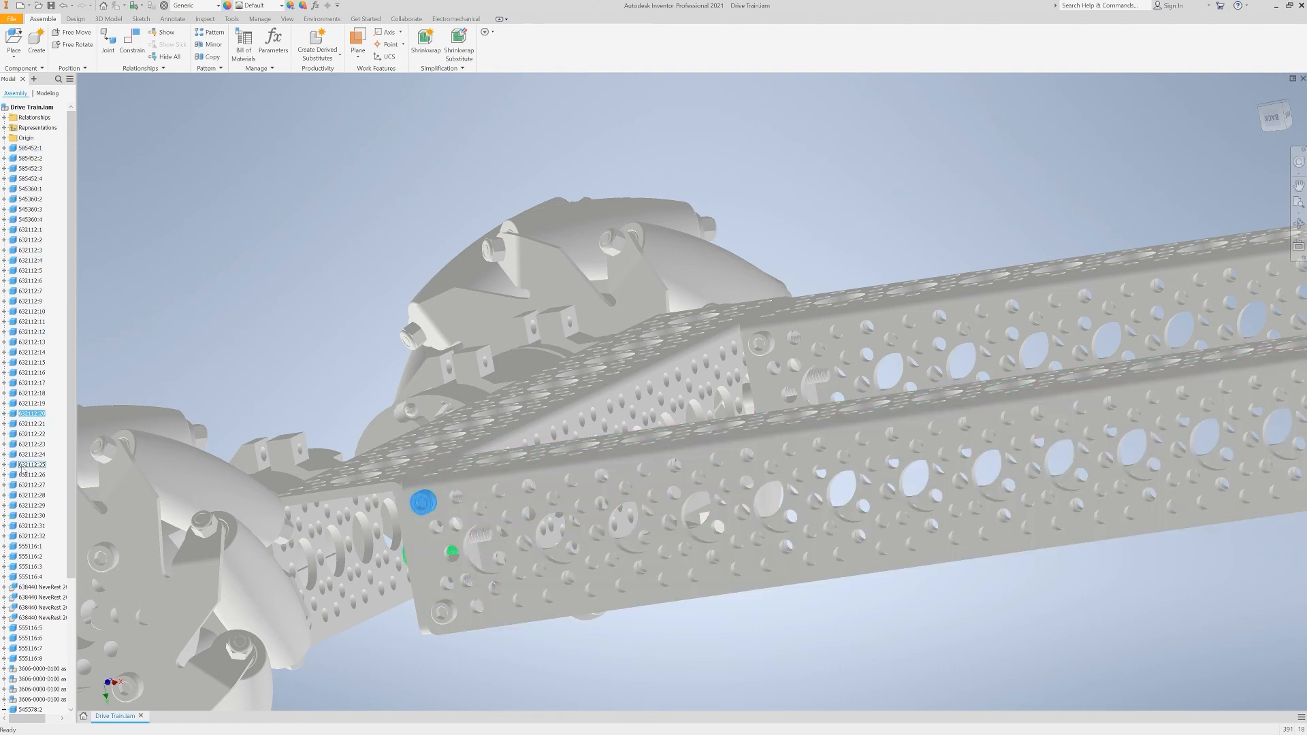
click(5, 415)
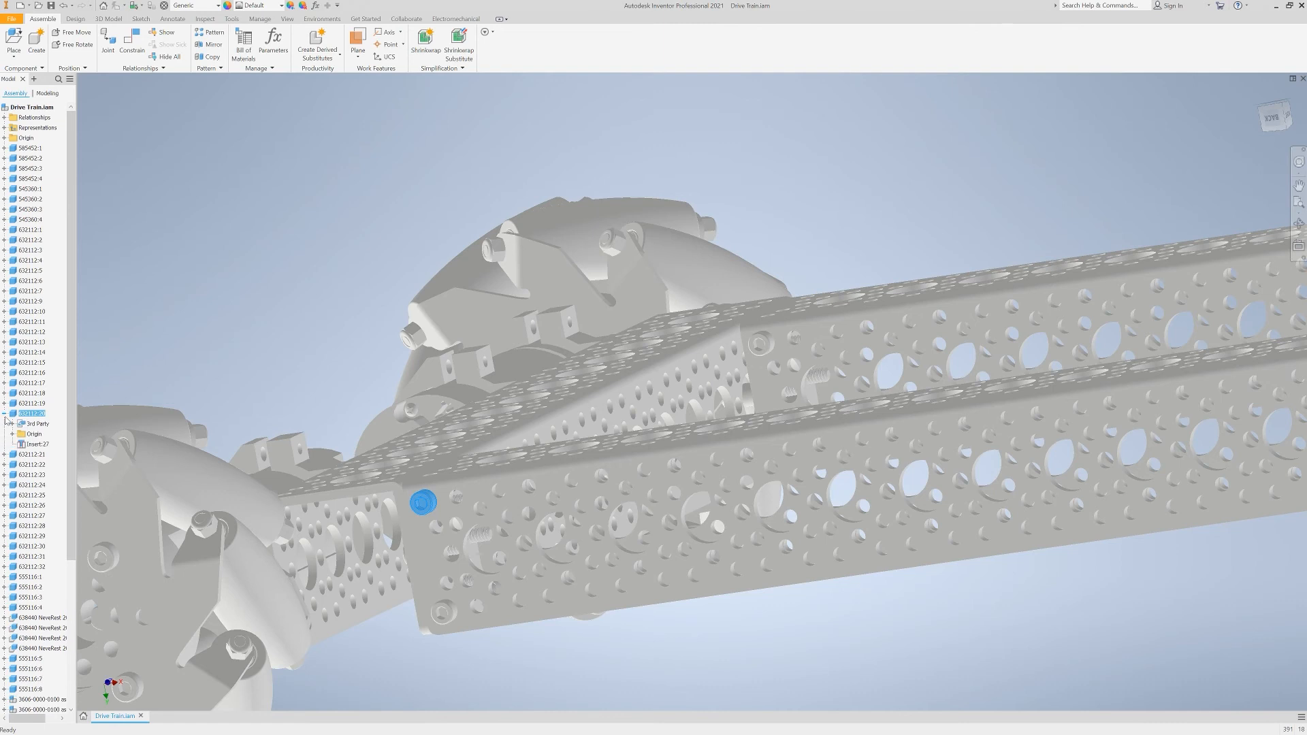
click(34, 444)
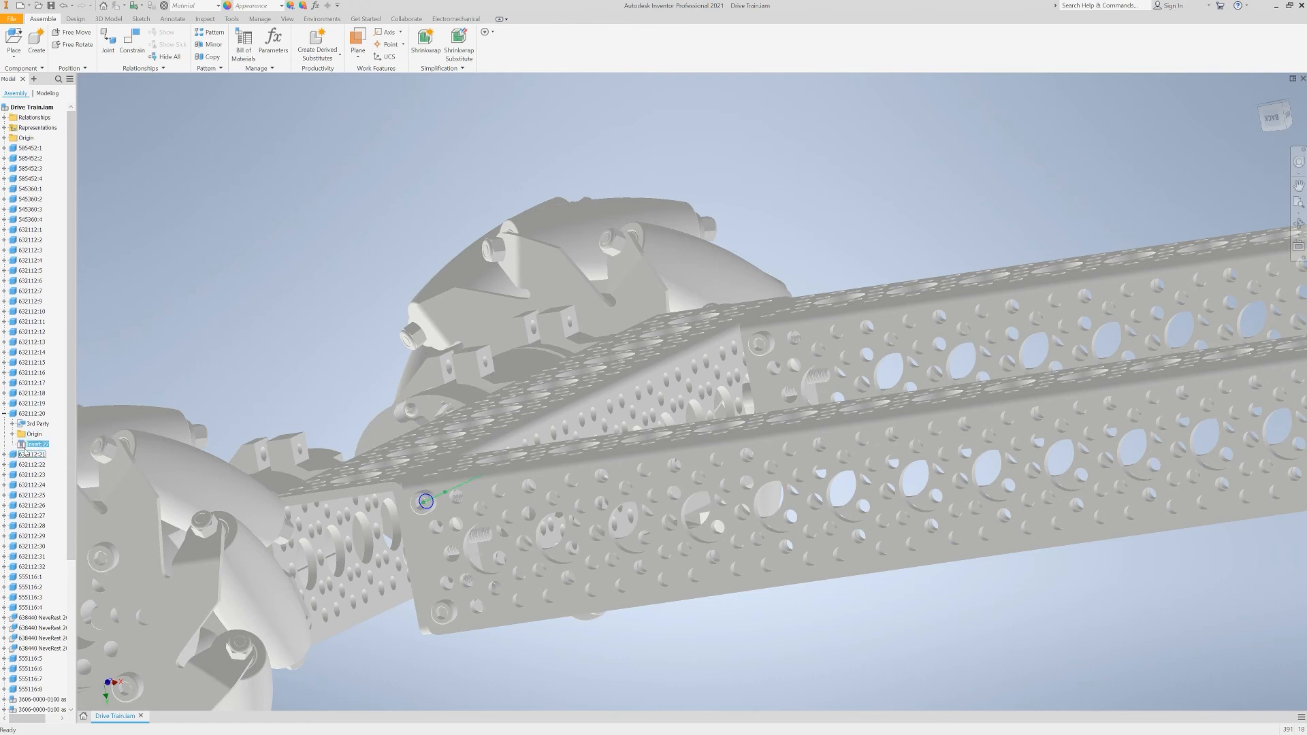
Step: Examine the screw's Insert constraint and the surrounding channels, brackets and wheels up close and from several sides
scroll(392, 612, down, 3)
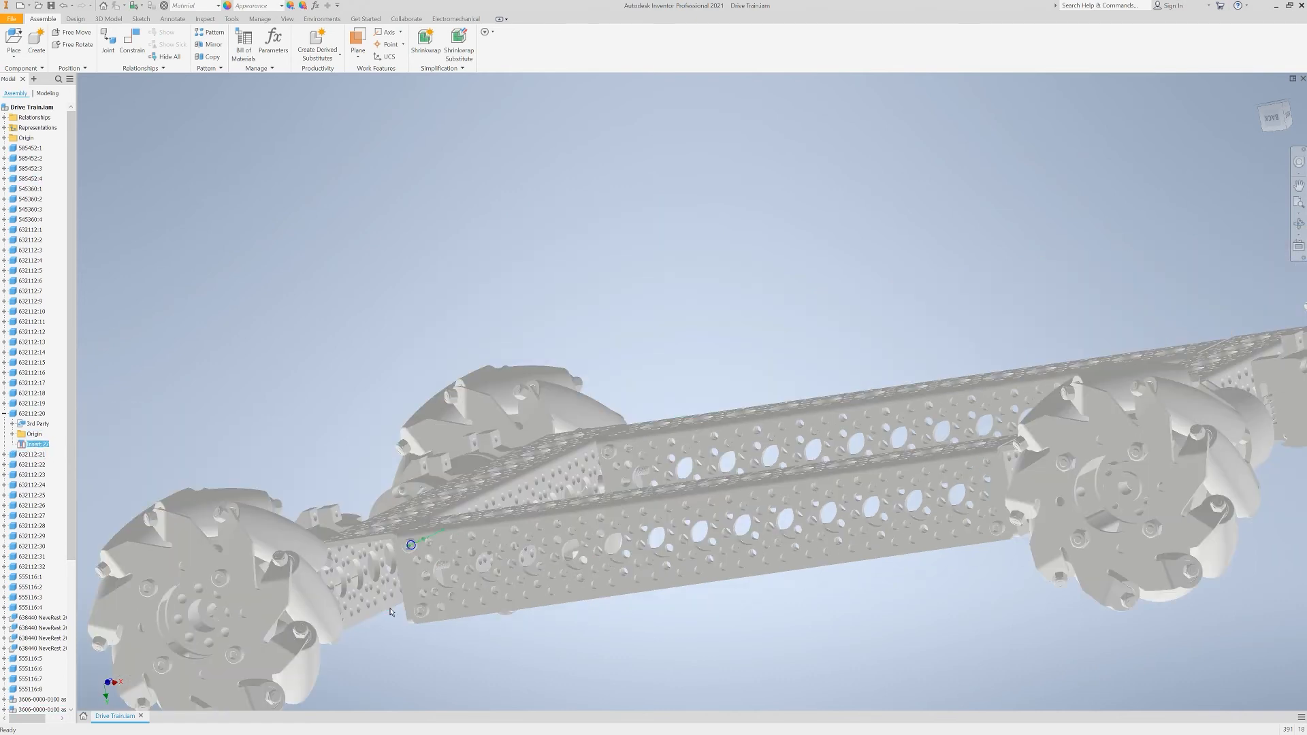
scroll(405, 601, up, 3)
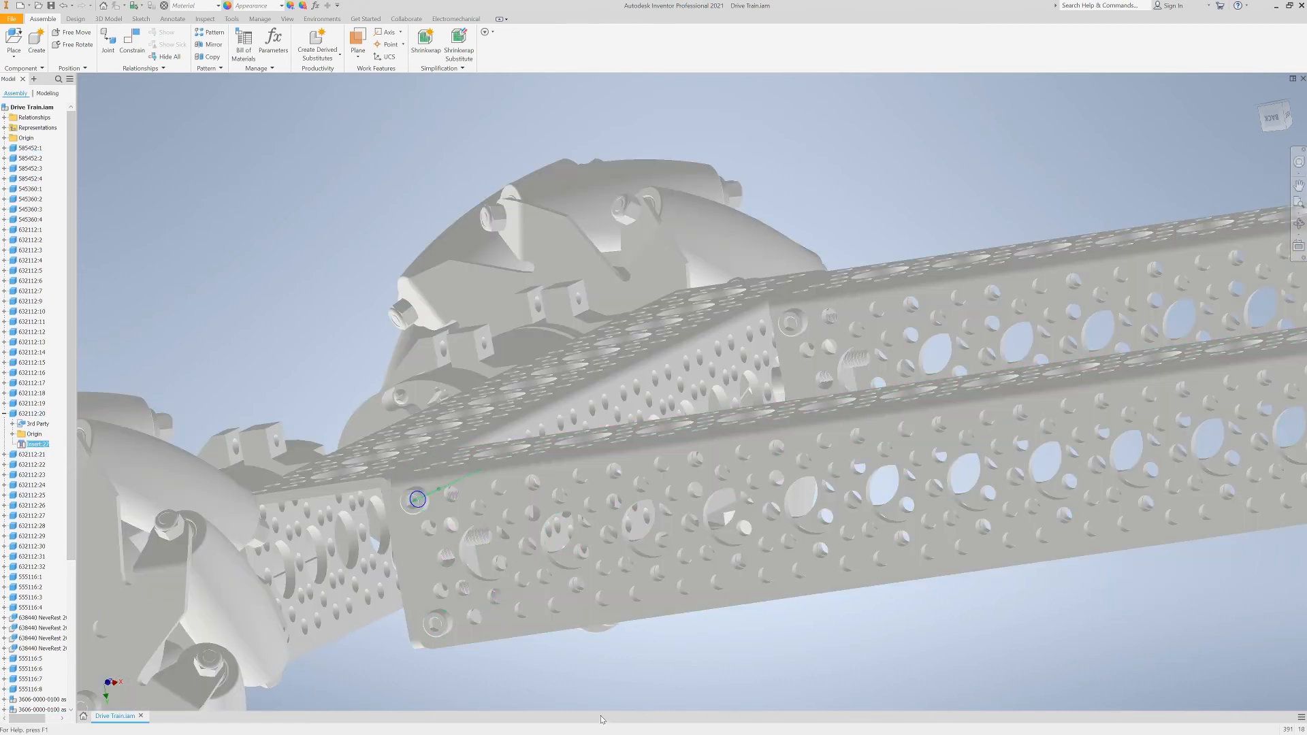
shift+middle_drag(532, 679, 561, 669)
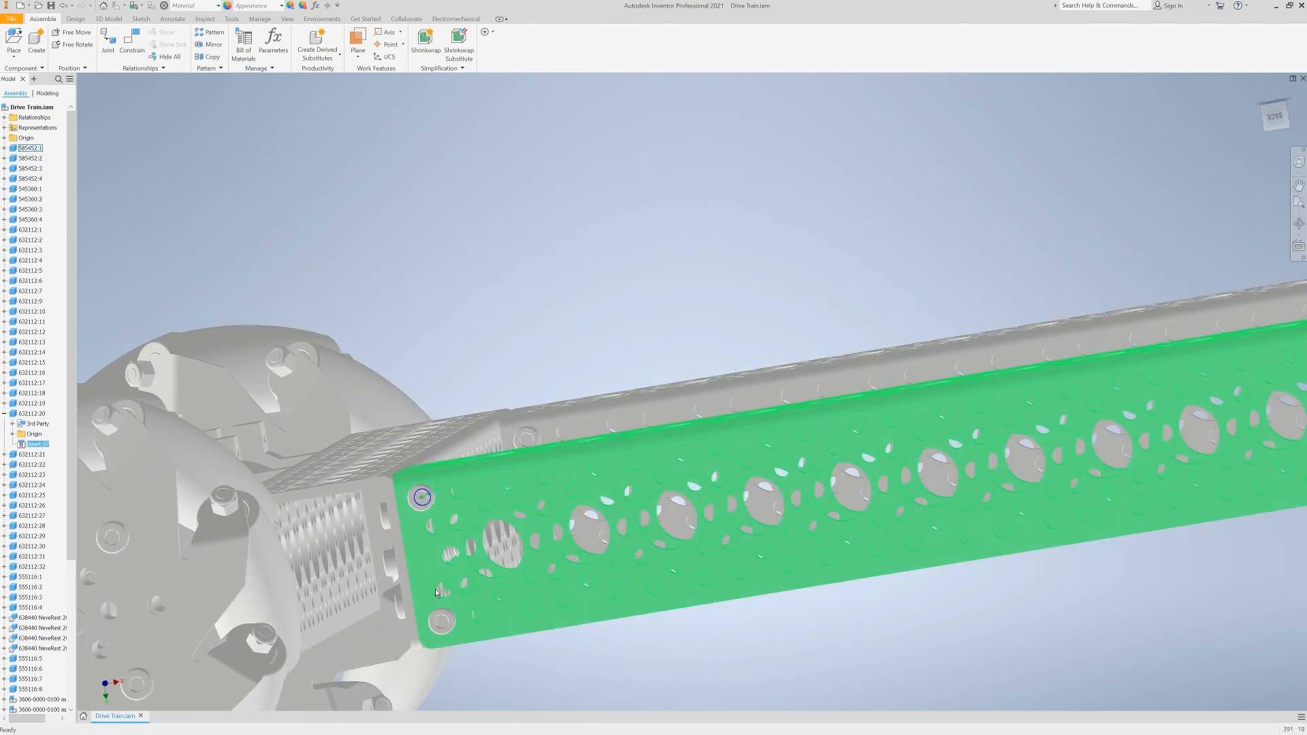
scroll(423, 577, up, 3)
shift+middle_drag(425, 578, 482, 514)
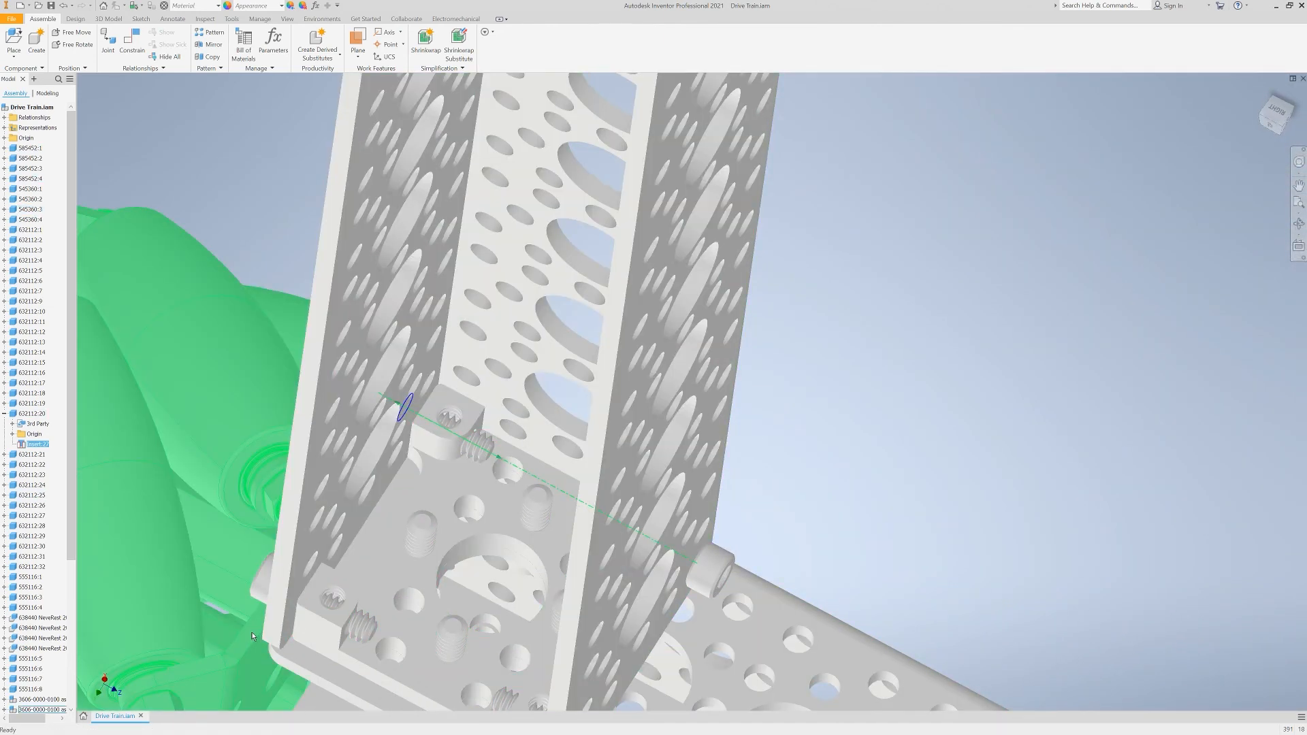
shift+middle_drag(272, 674, 421, 445)
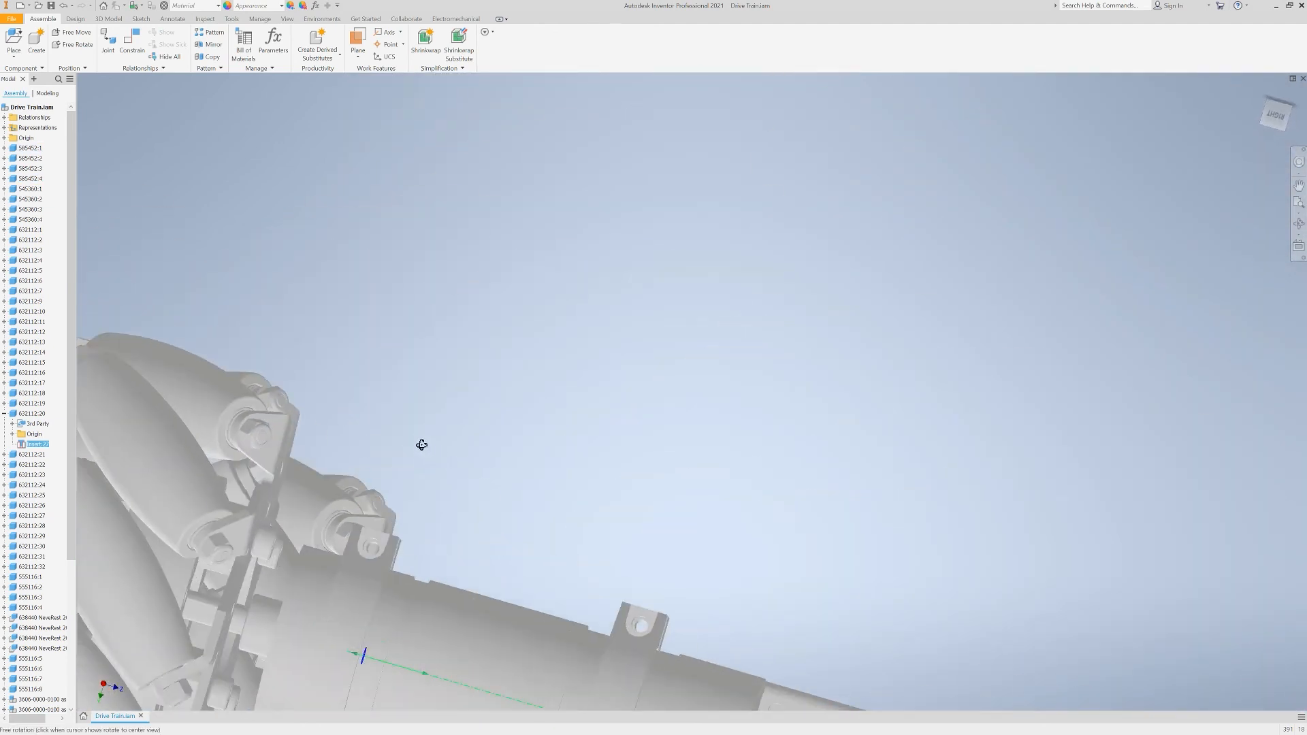
scroll(430, 580, down, 5)
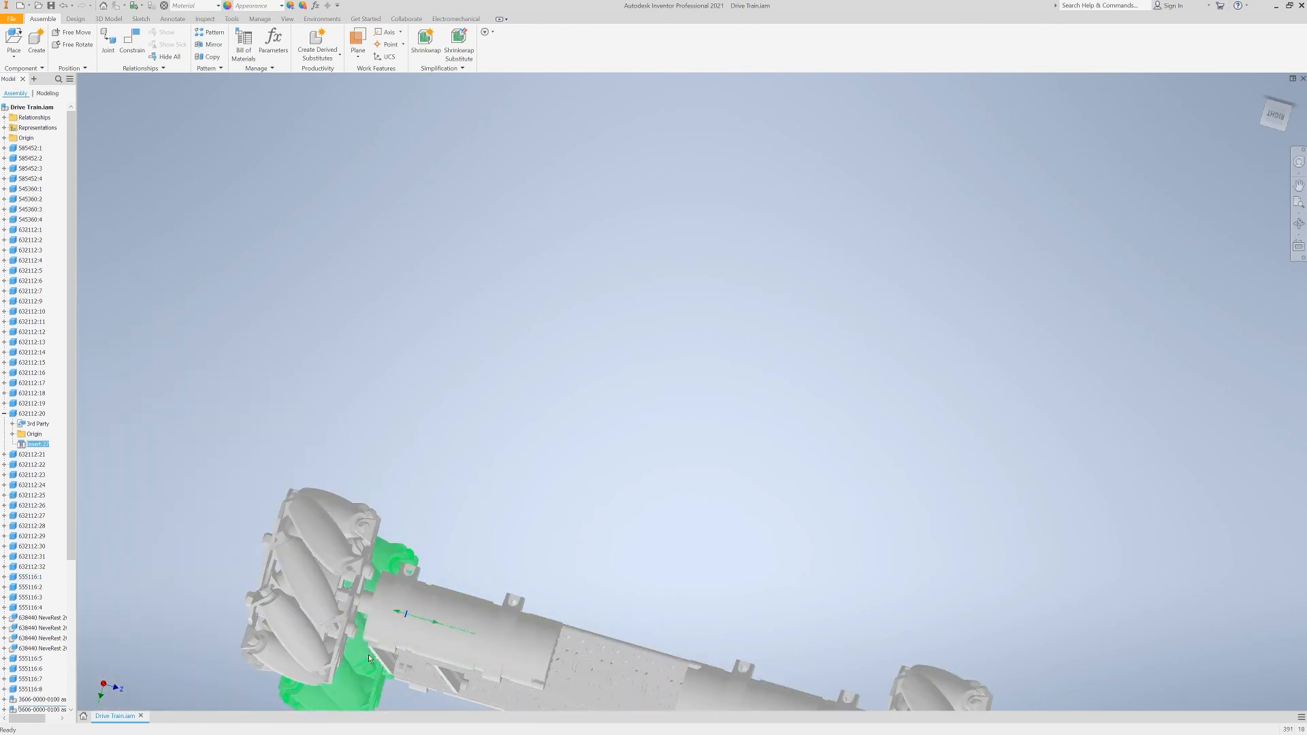
shift+middle_drag(343, 393, 237, 376)
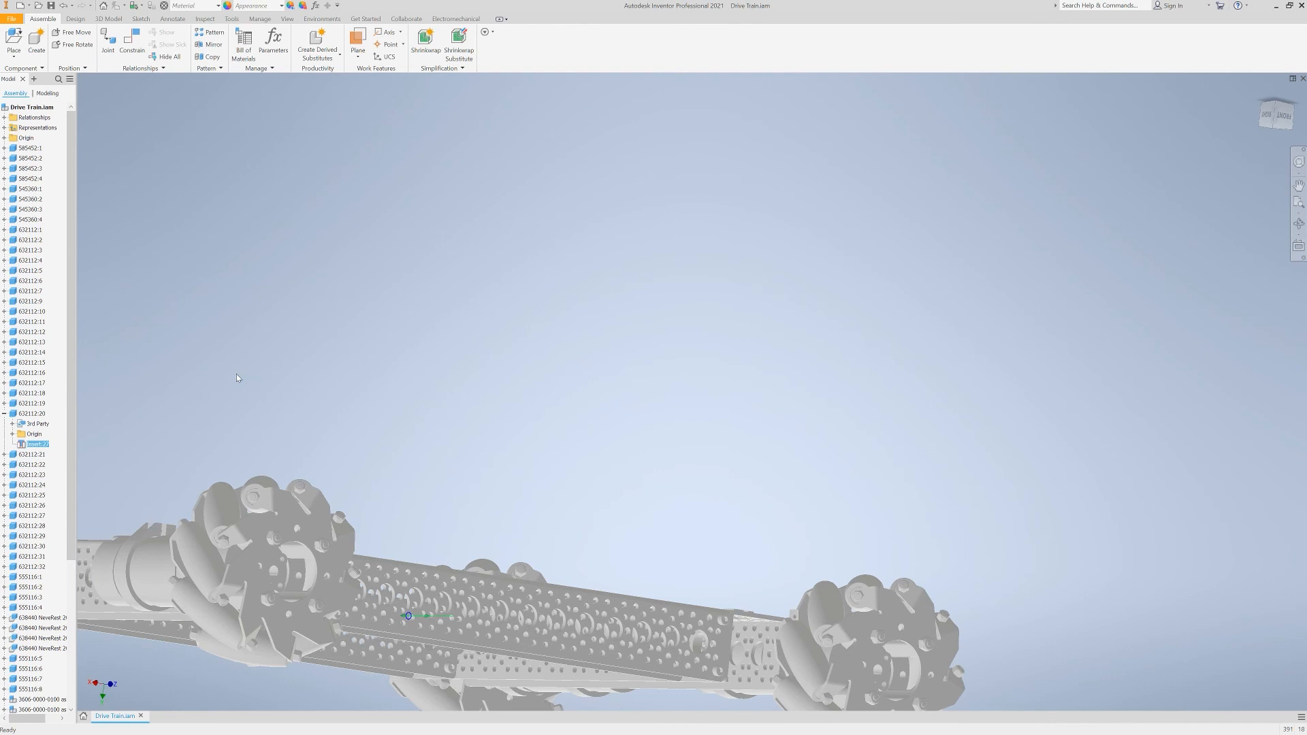
Step: Paste a copy of the perforated channel into the empty space above the drive train
click(435, 580)
key(ctrl+v)
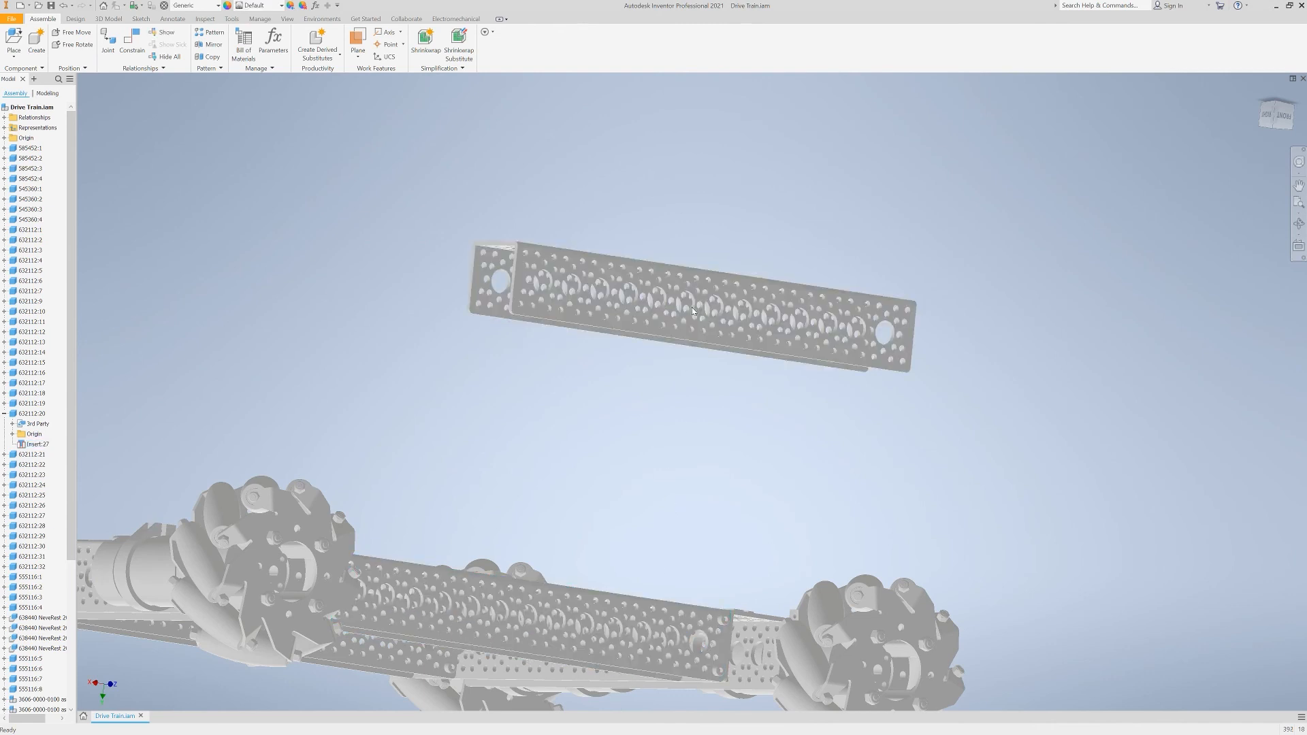
scroll(710, 686, down, 3)
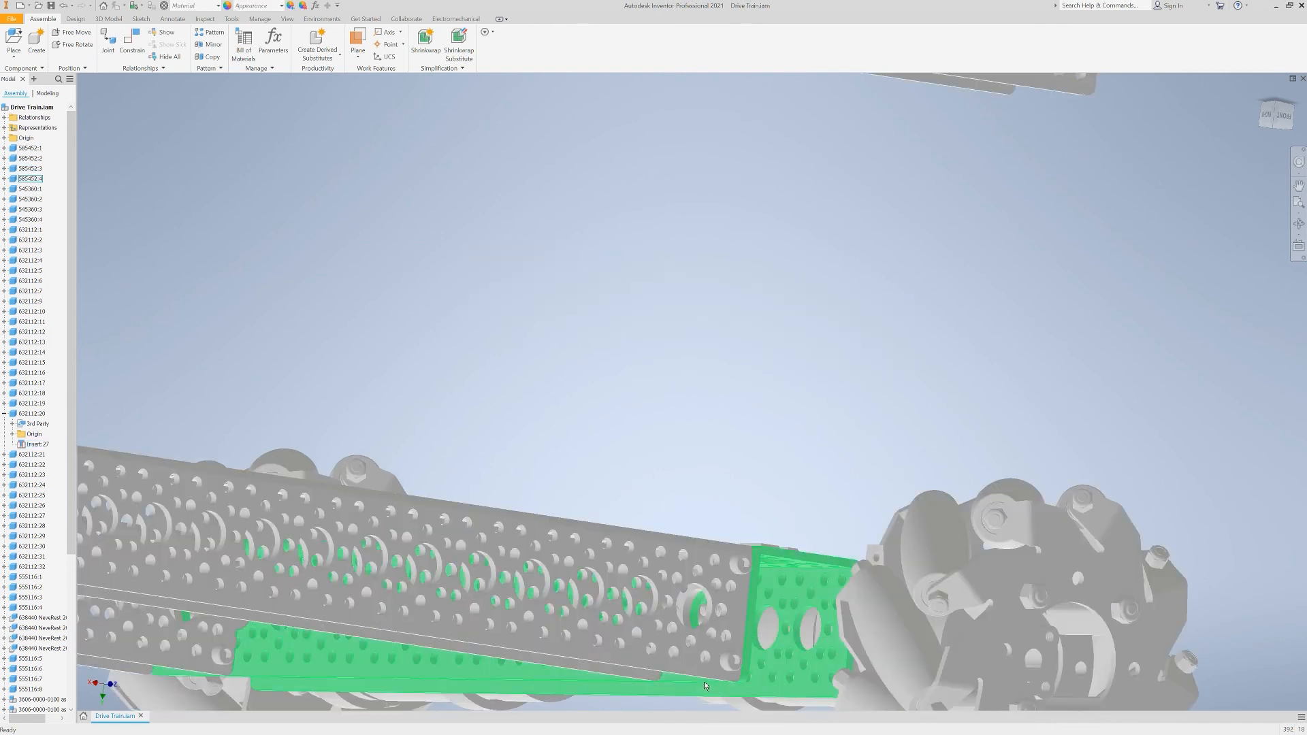
Step: Paste a copy of the 545360 corner bracket into the empty space beneath the copied channel
shift+middle_drag(691, 705, 673, 583)
click(708, 622)
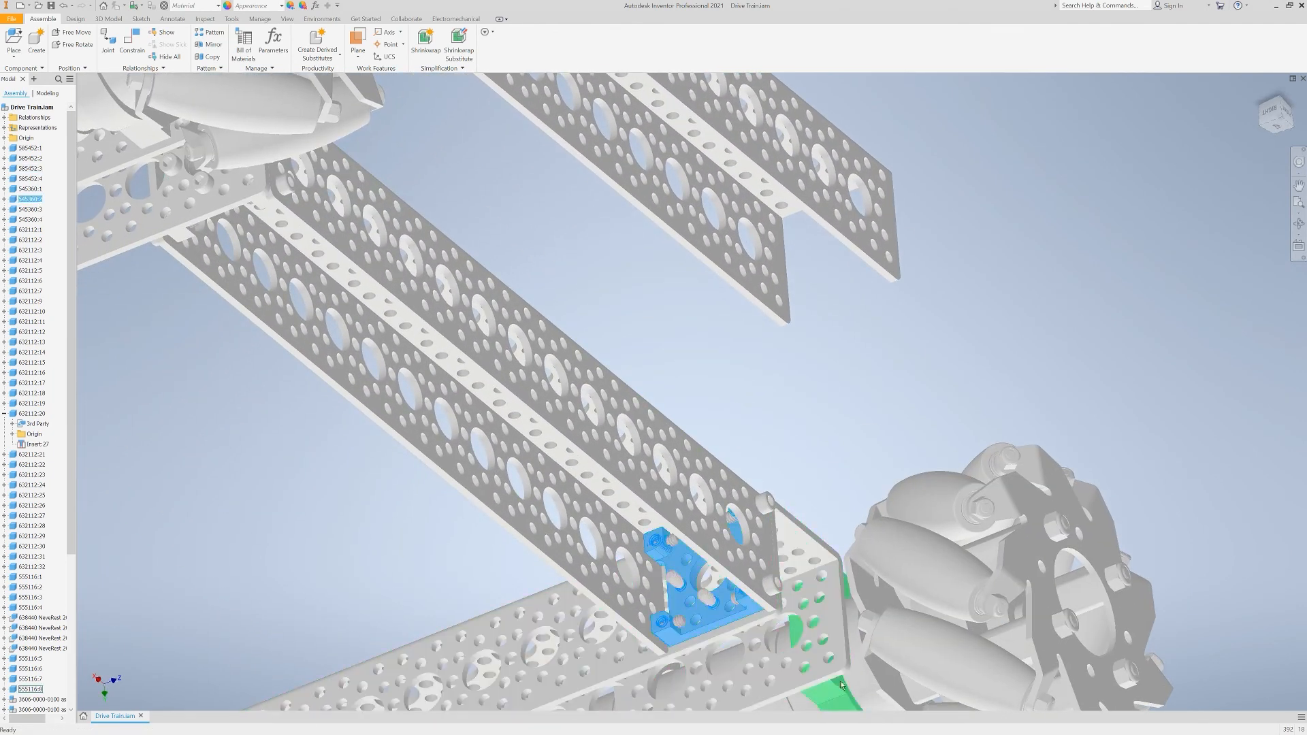
scroll(790, 546, down, 3)
scroll(790, 547, up, 5)
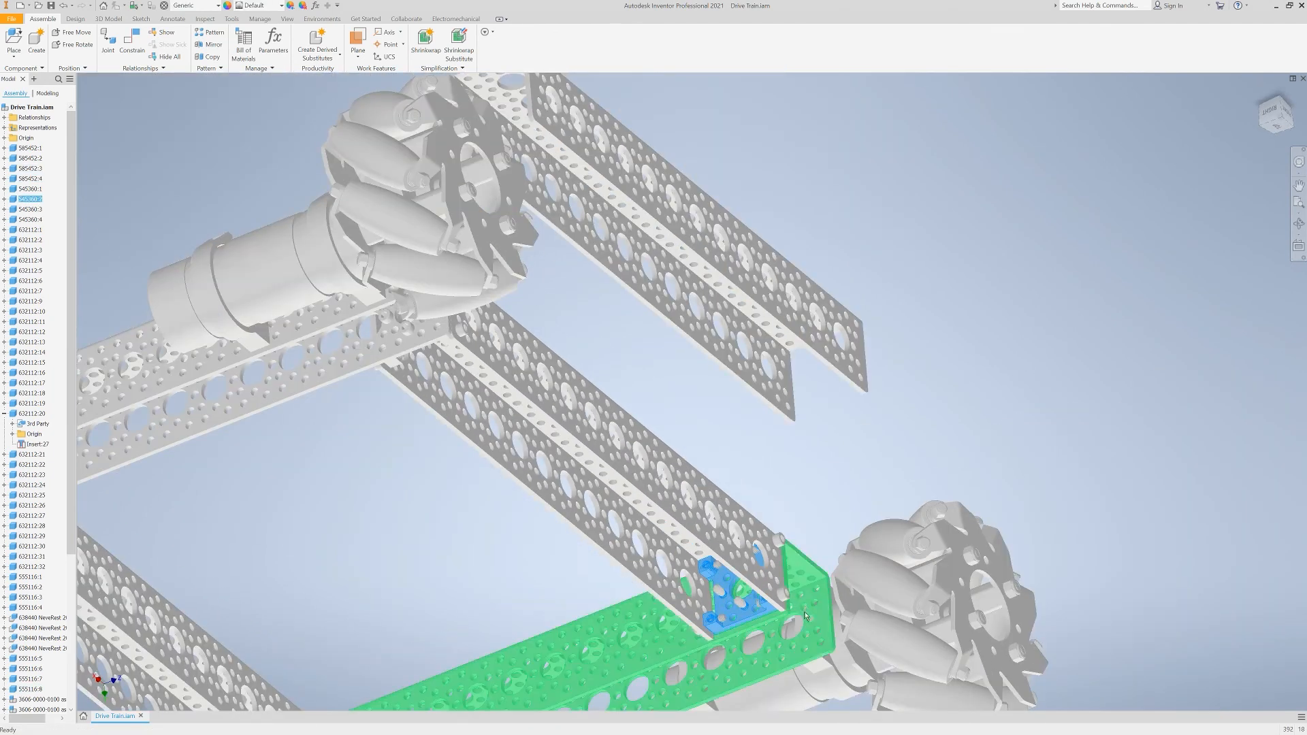
shift+middle_drag(807, 608, 916, 458)
key(ctrl+v)
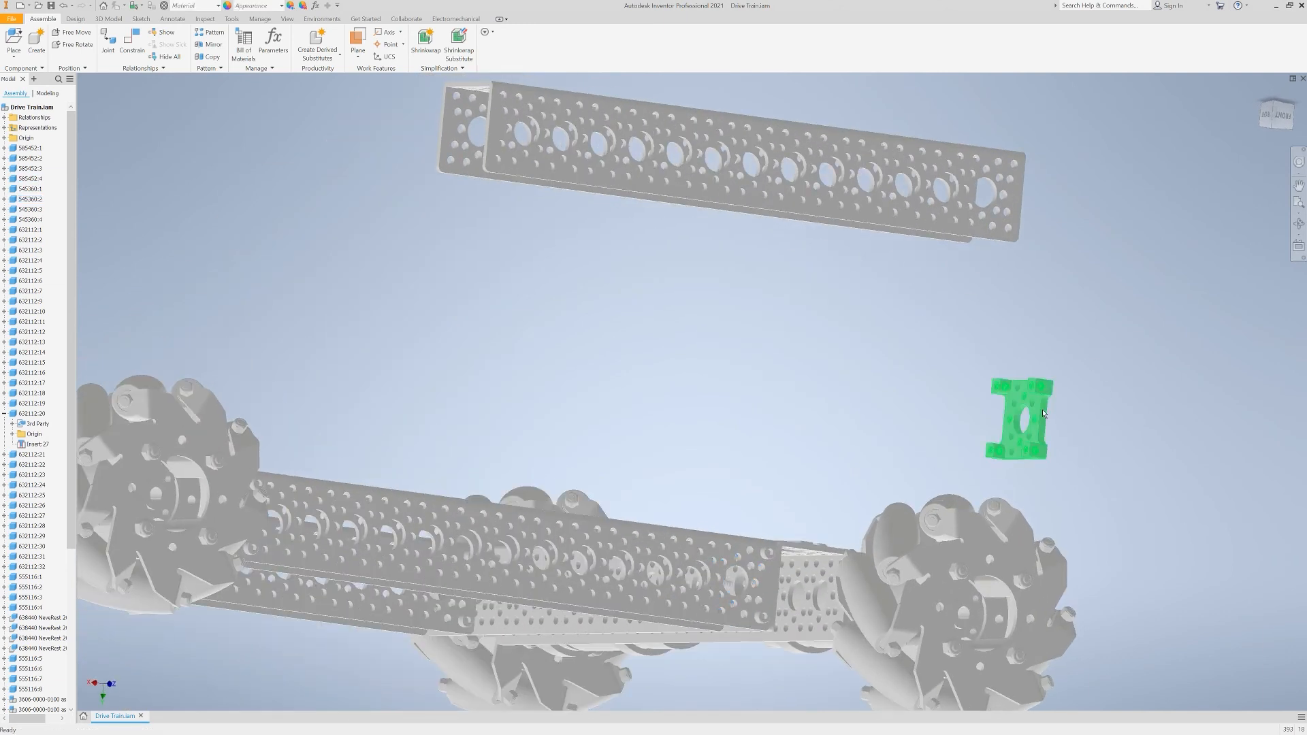
drag(1043, 409, 725, 355)
shift+middle_drag(773, 350, 502, 246)
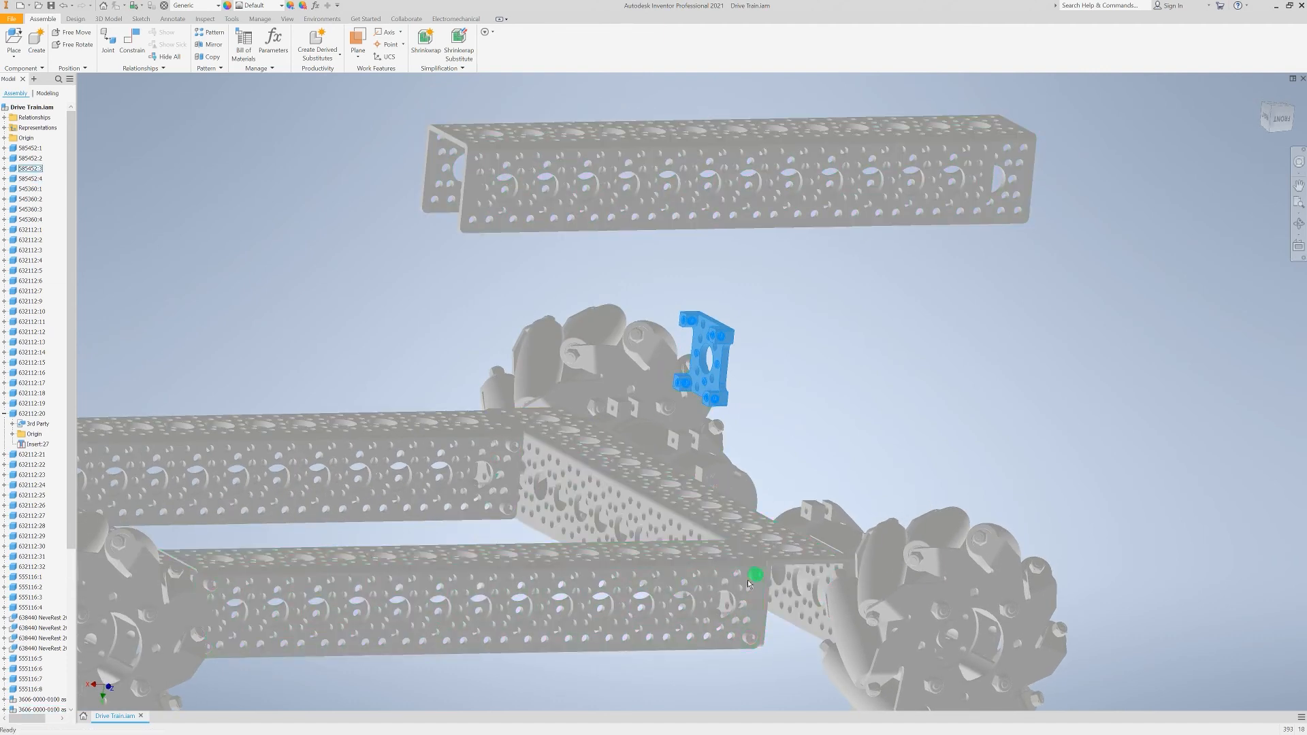
key(ctrl+z)
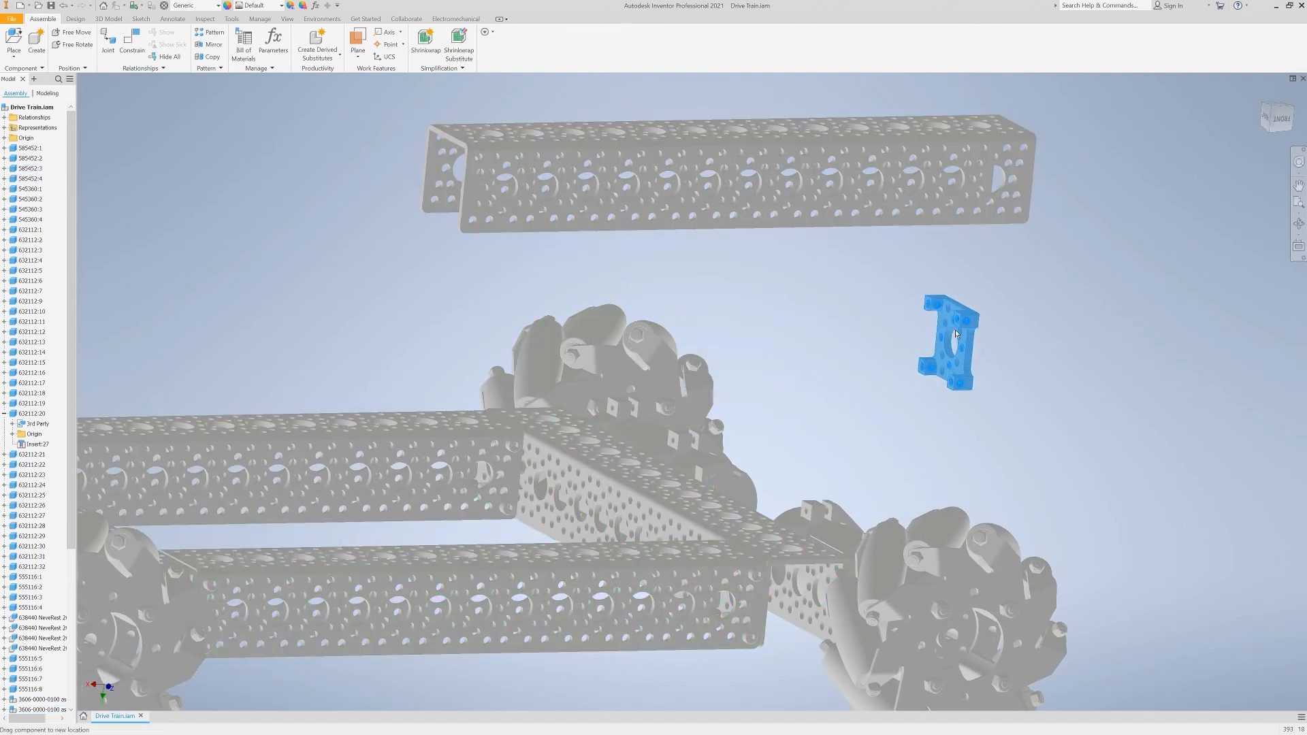
Step: Mate the axis of the bracket copy's large centre hole with the end large hole in the channel copy's side, using a 0.000 in offset
key(c)
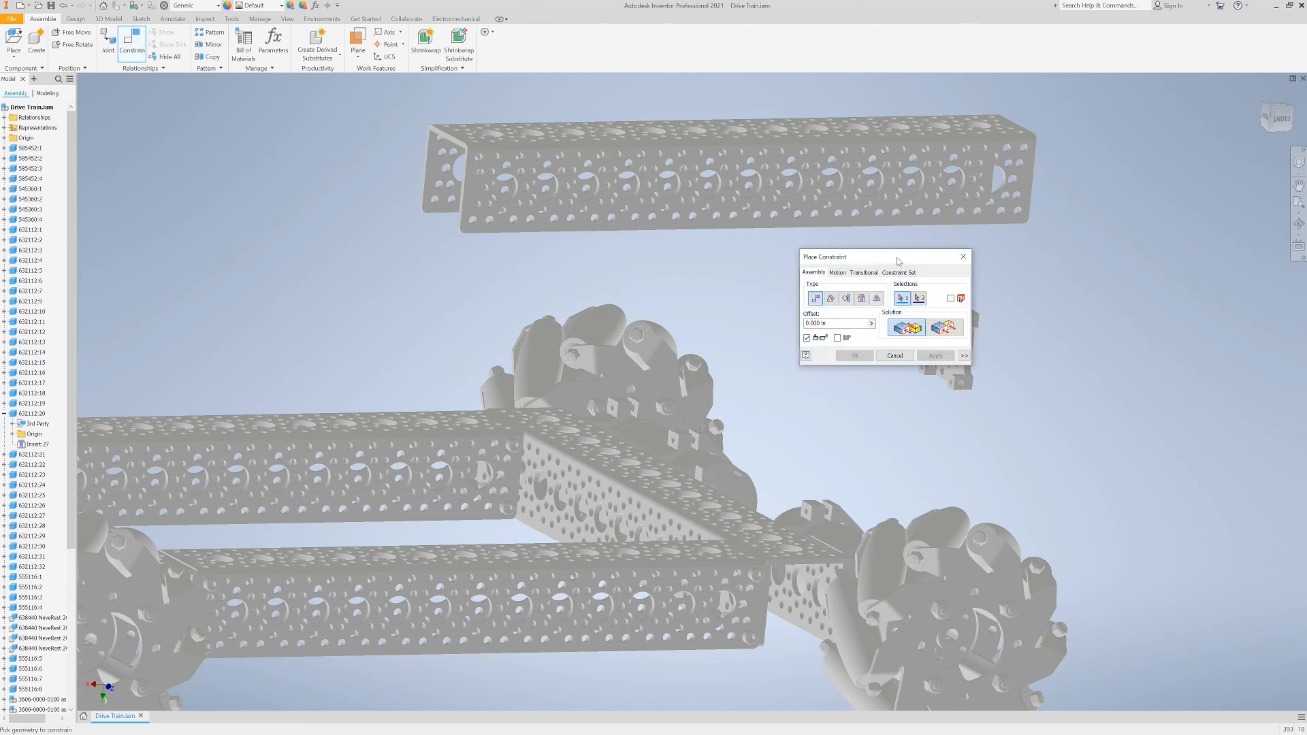
drag(899, 260, 1134, 305)
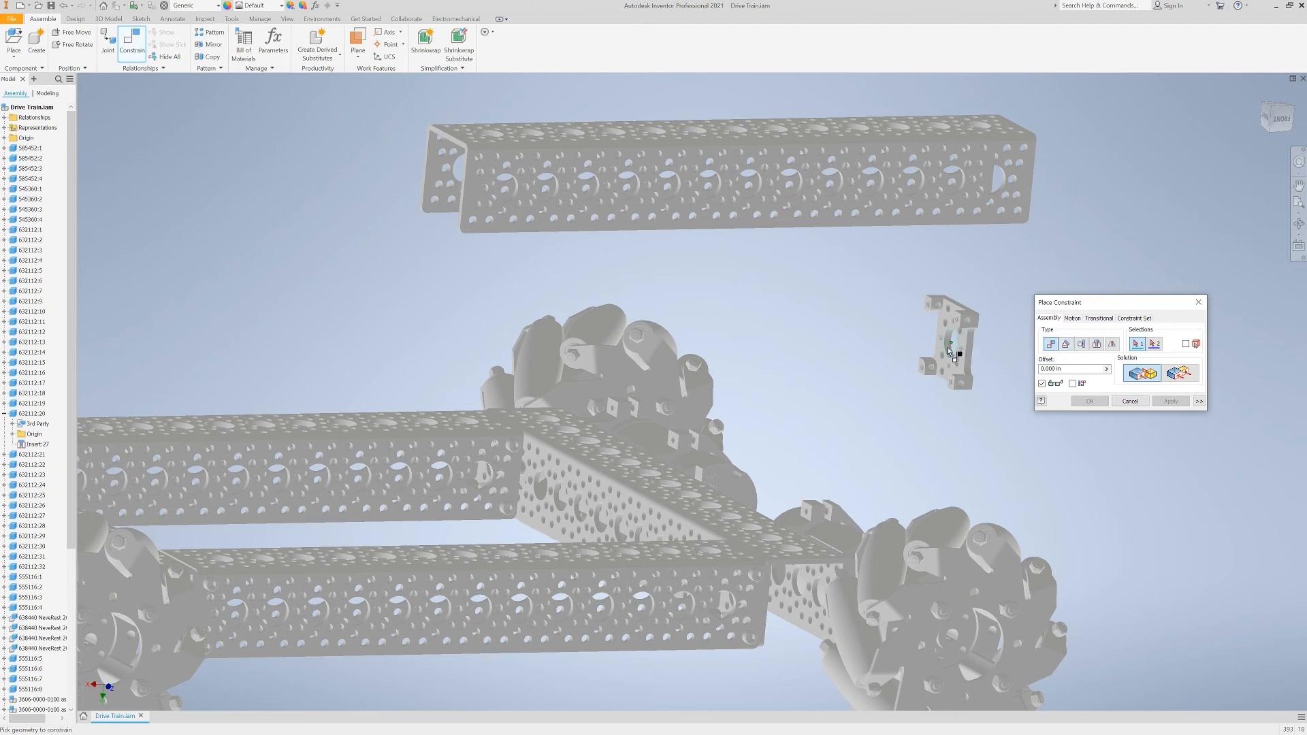
scroll(952, 354, down, 4)
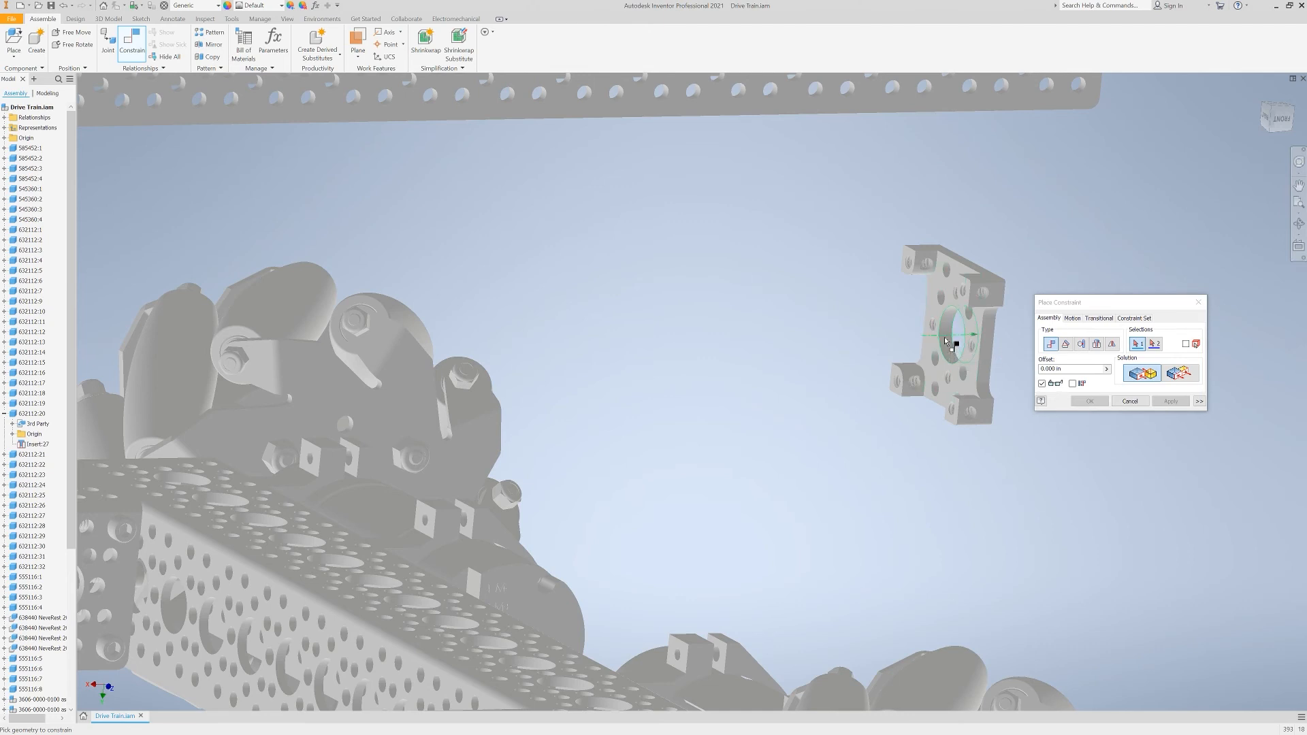
mouse_move(961, 357)
click(949, 337)
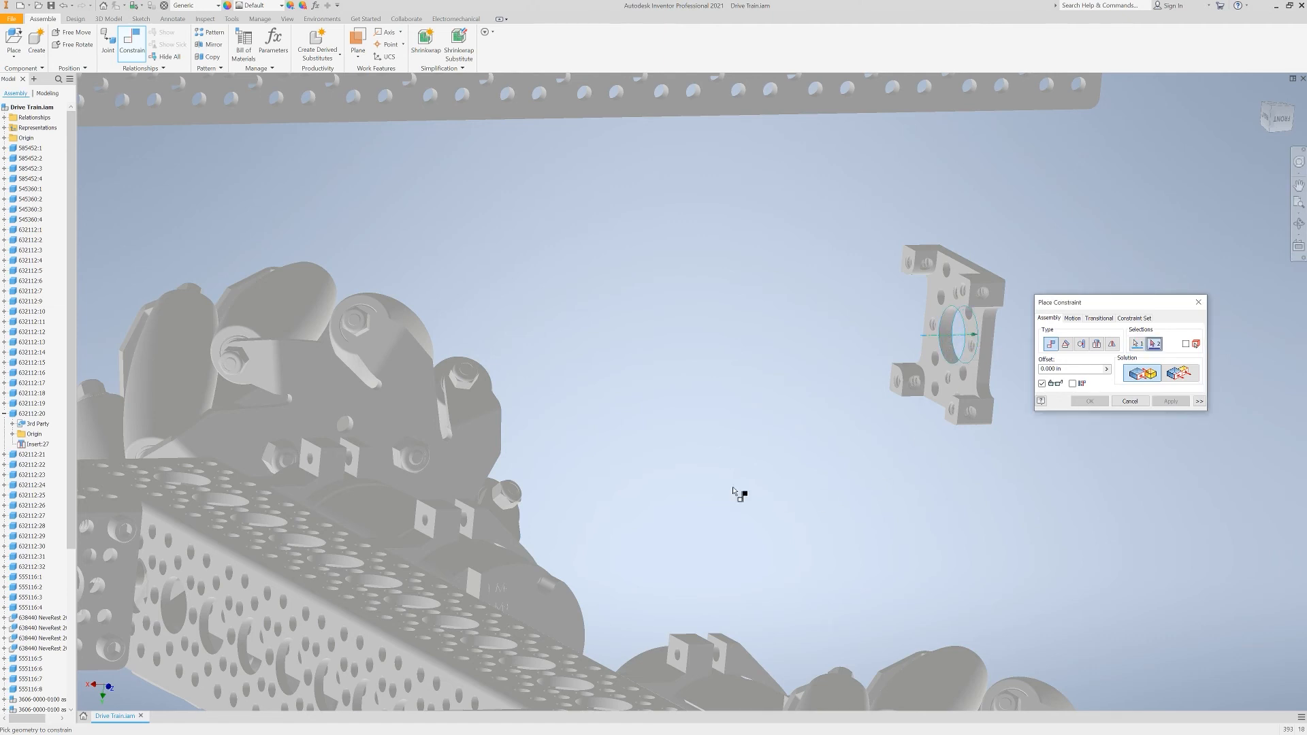
scroll(615, 426, down, 3)
scroll(610, 422, up, 5)
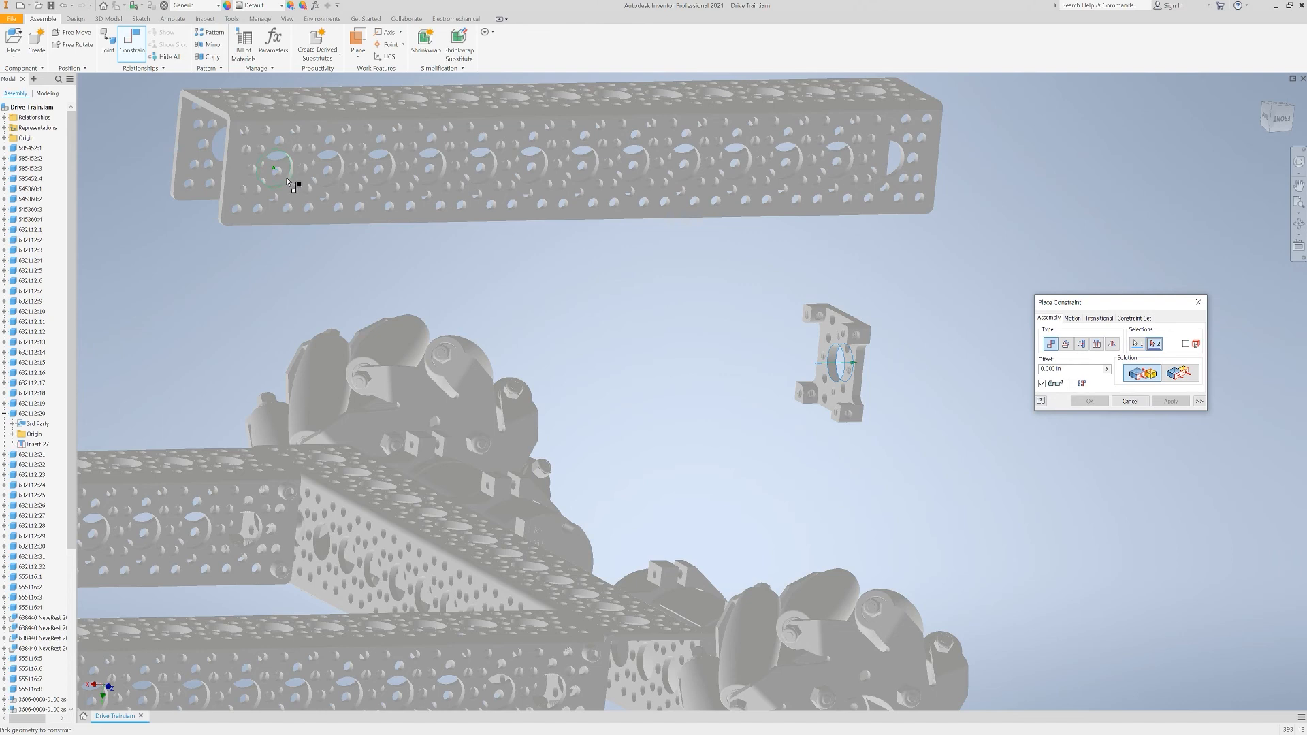
scroll(281, 175, down, 5)
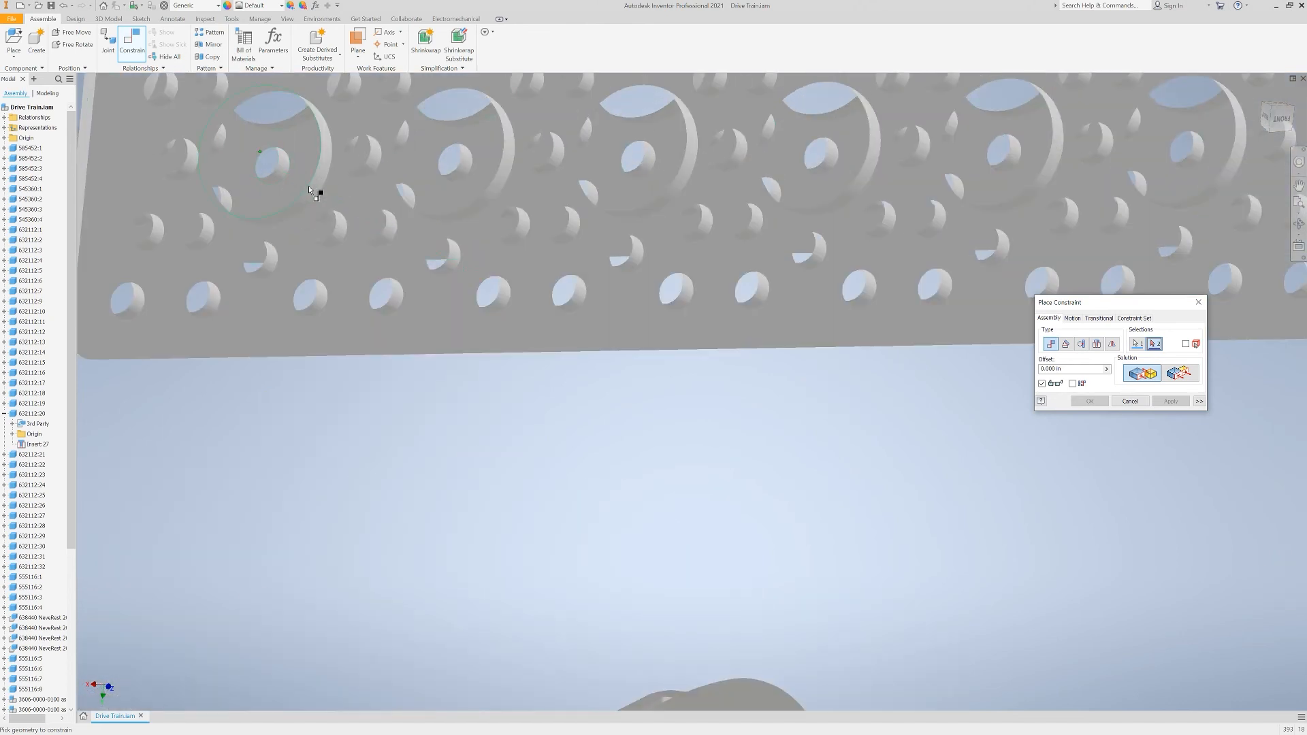
click(313, 193)
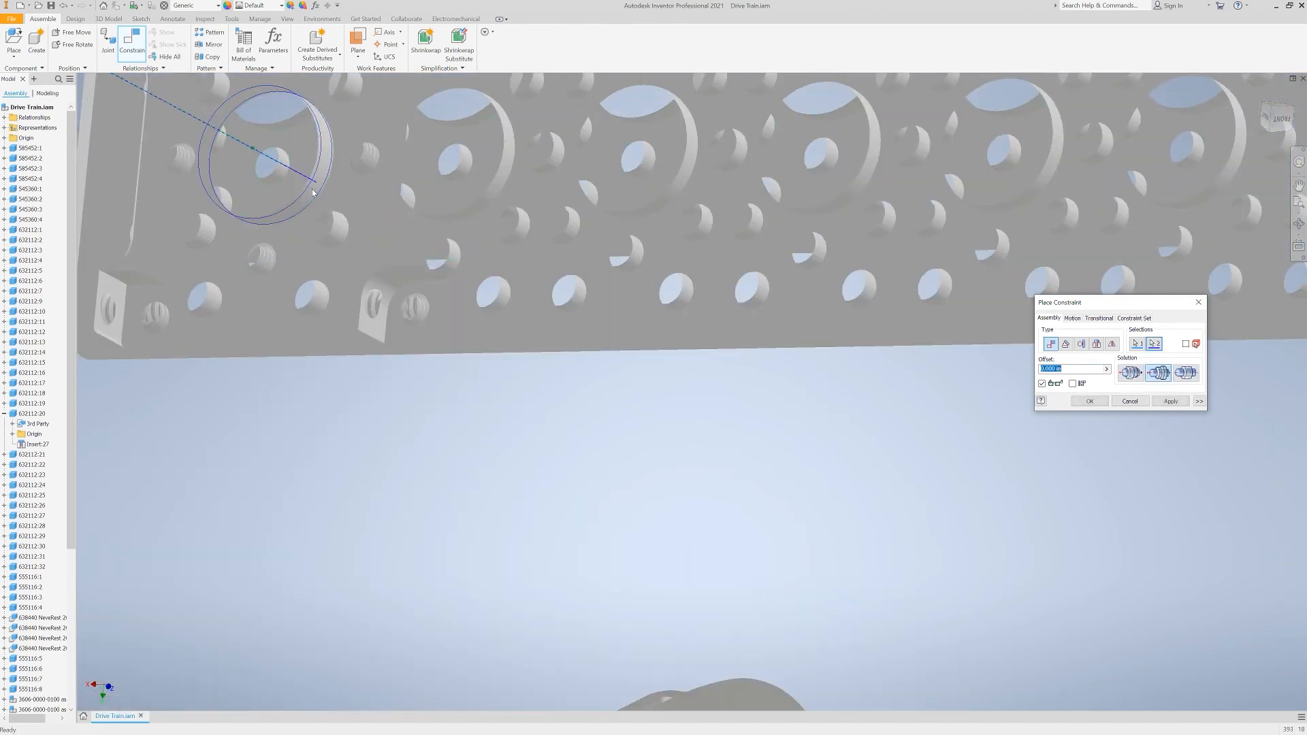
scroll(504, 493, up, 3)
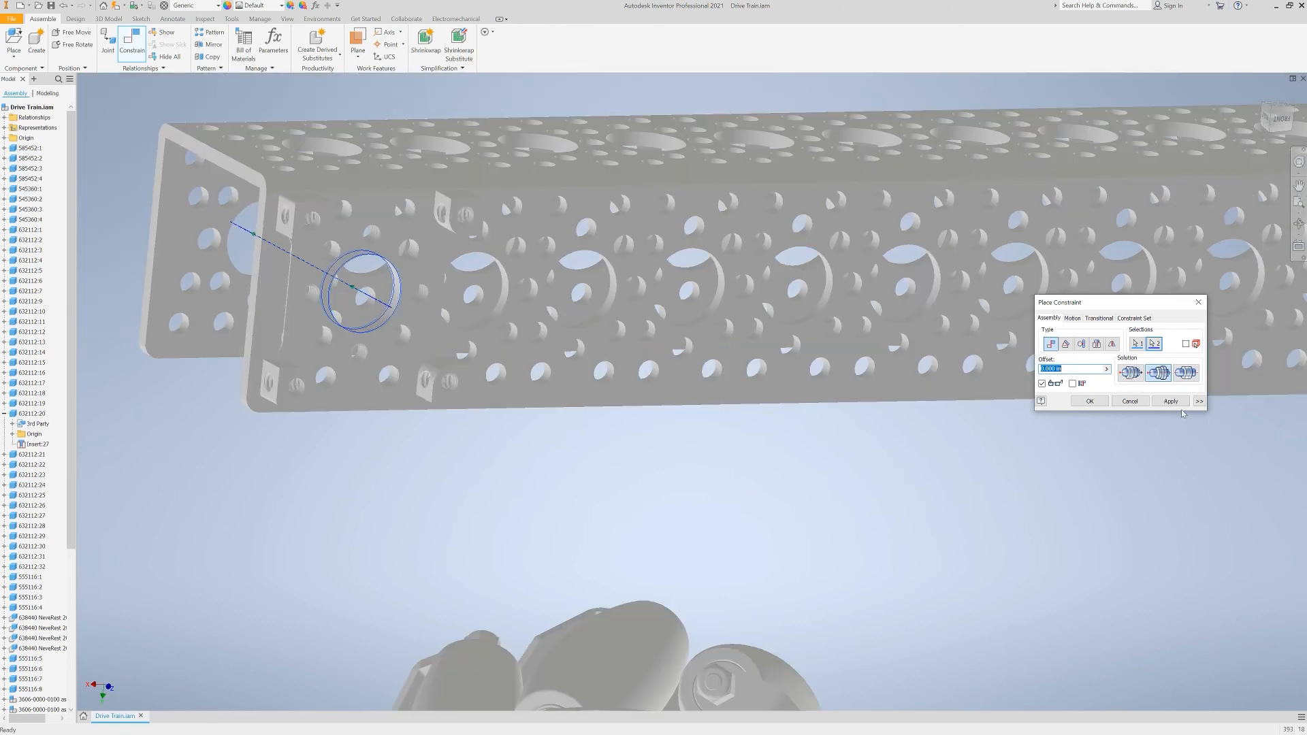
click(1199, 302)
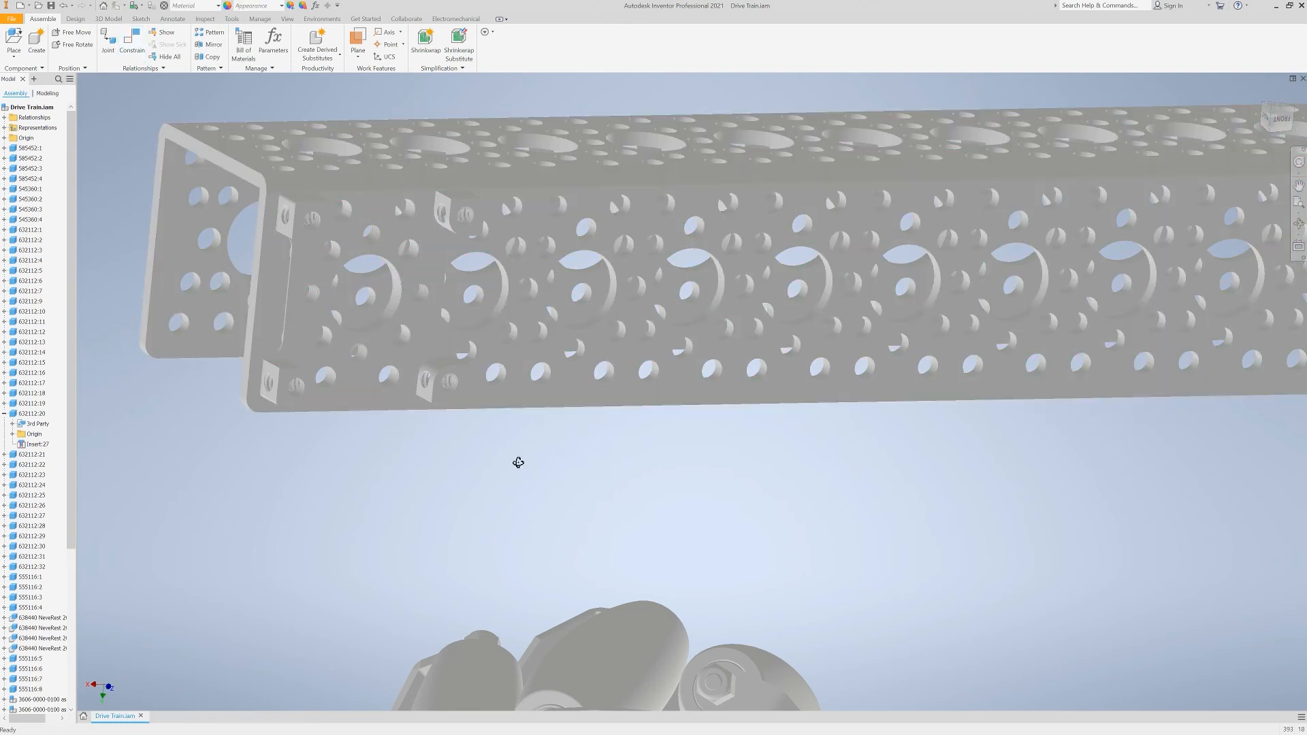
Step: Pull the bracket outward from the channel along the mated hole axis and examine the gap between them from several sides
shift+middle_drag(518, 462, 567, 458)
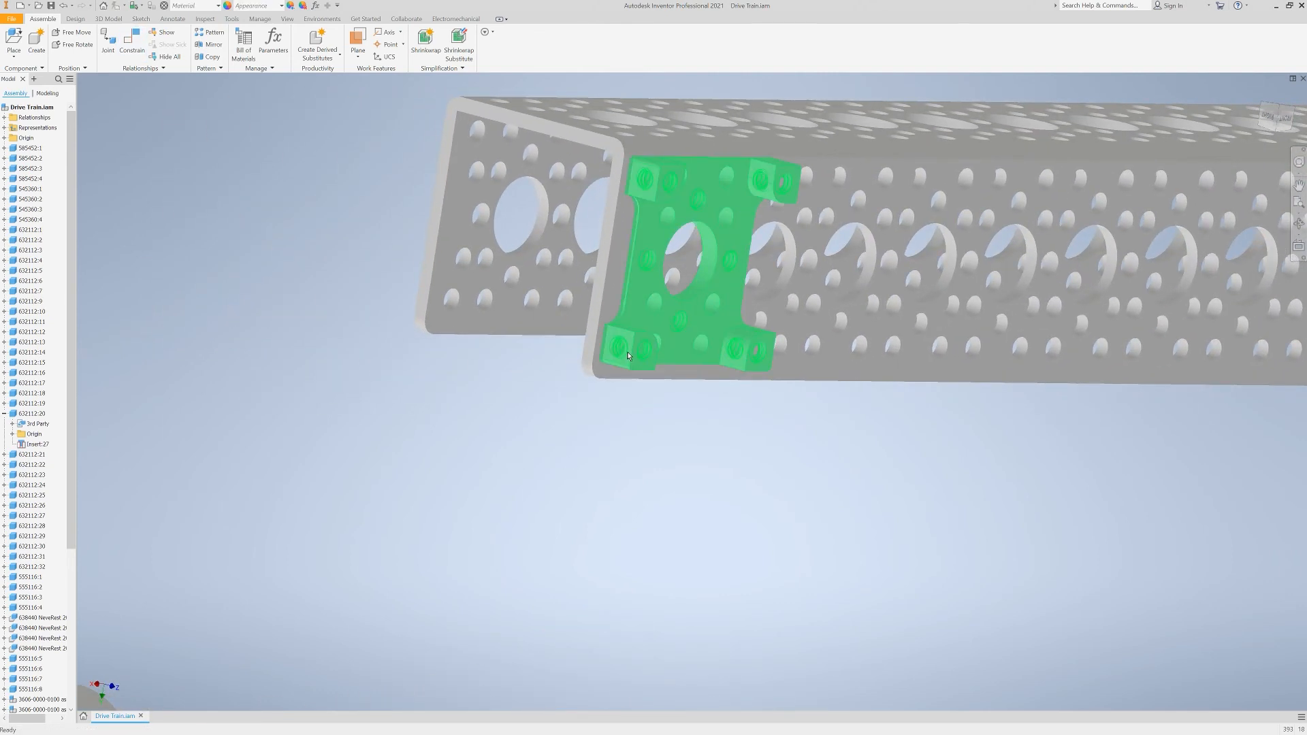
drag(627, 352, 751, 406)
shift+middle_drag(774, 515, 832, 511)
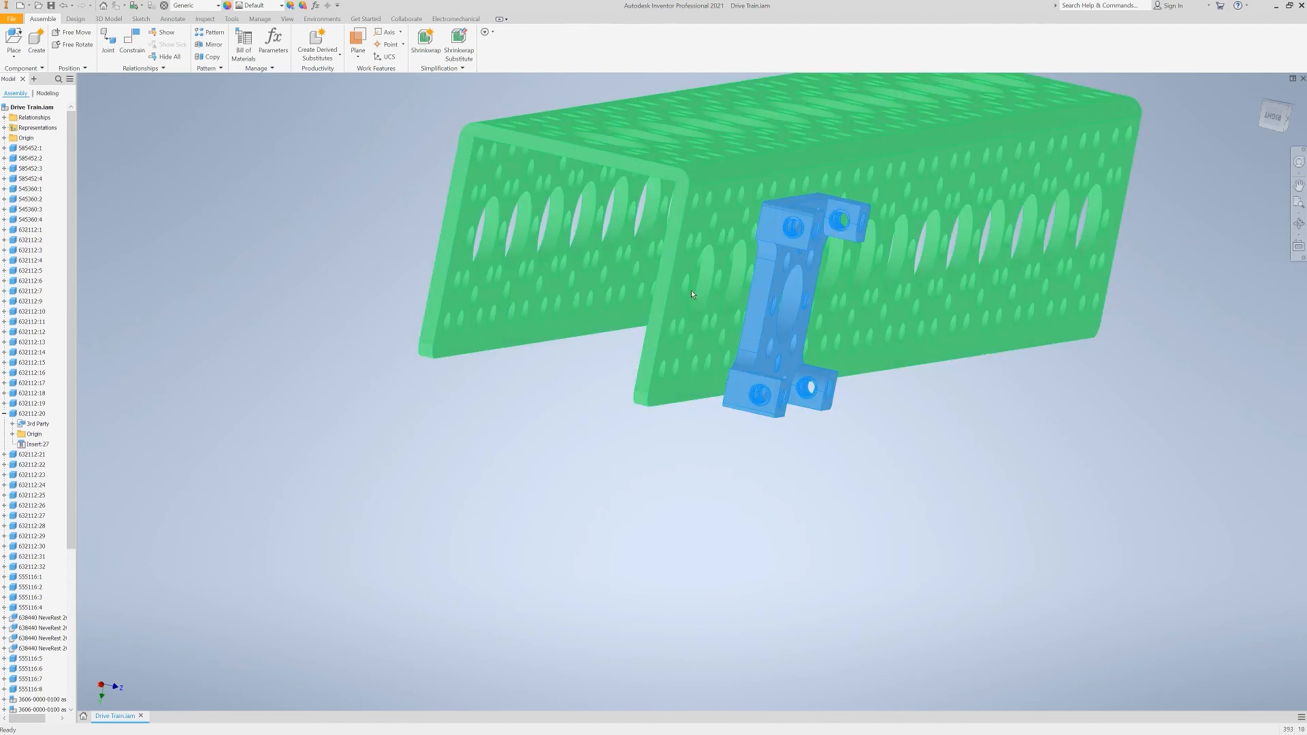
shift+middle_drag(688, 388, 864, 478)
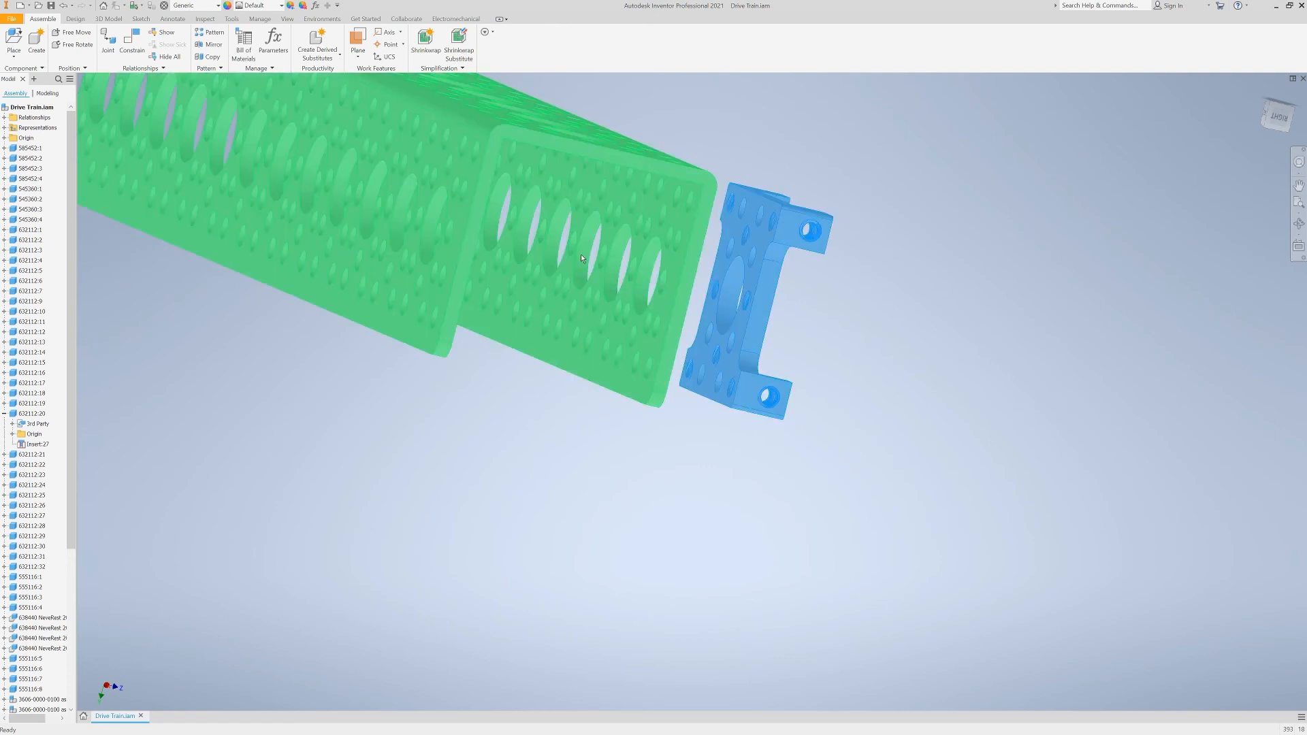
shift+middle_drag(814, 406, 903, 372)
mouse_move(854, 379)
shift+middle_down()
mouse_move(922, 379)
mouse_move(840, 374)
shift+middle_up()
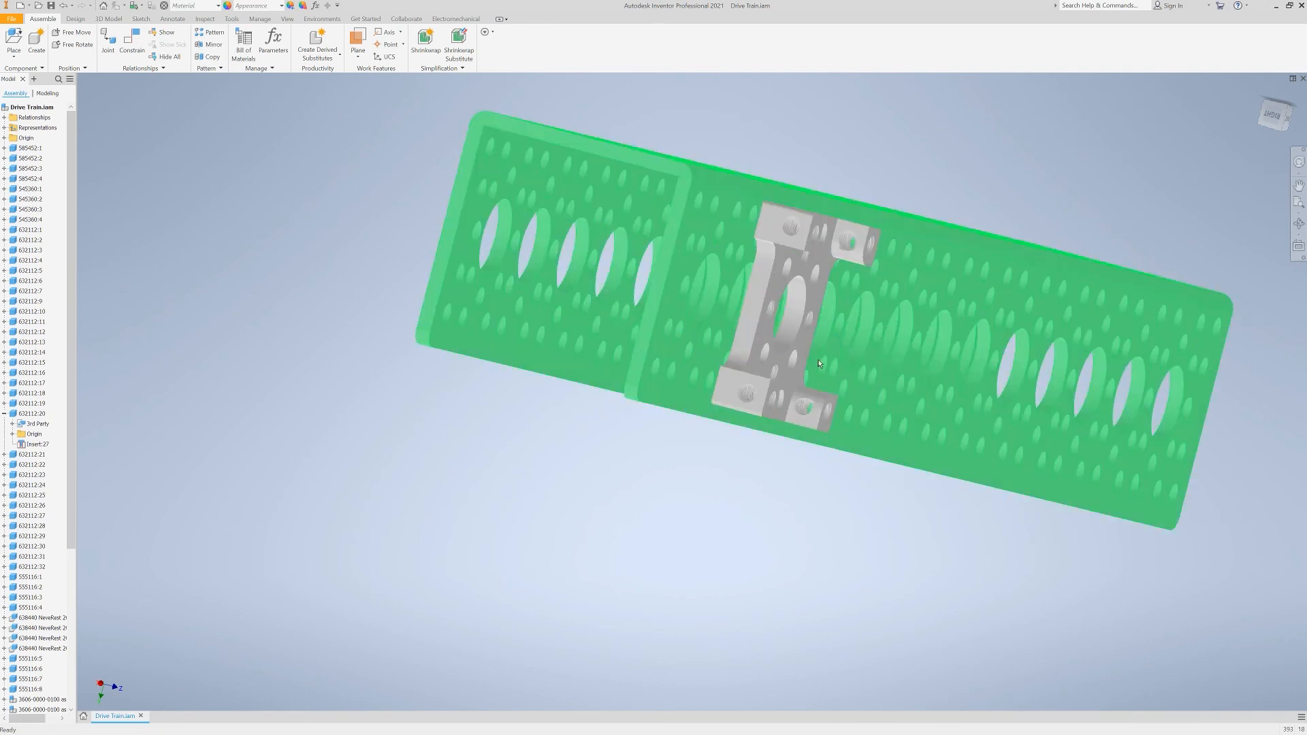
shift+middle_drag(779, 528, 832, 530)
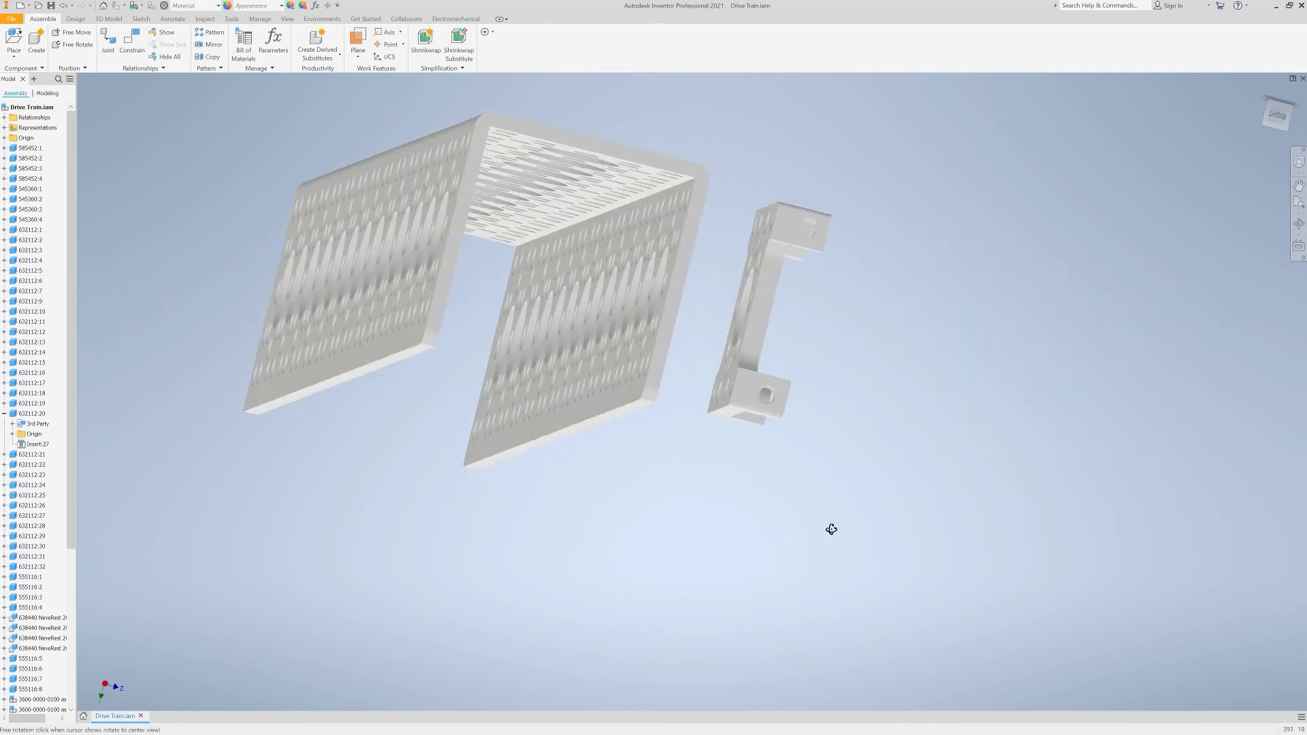
scroll(818, 452, down, 3)
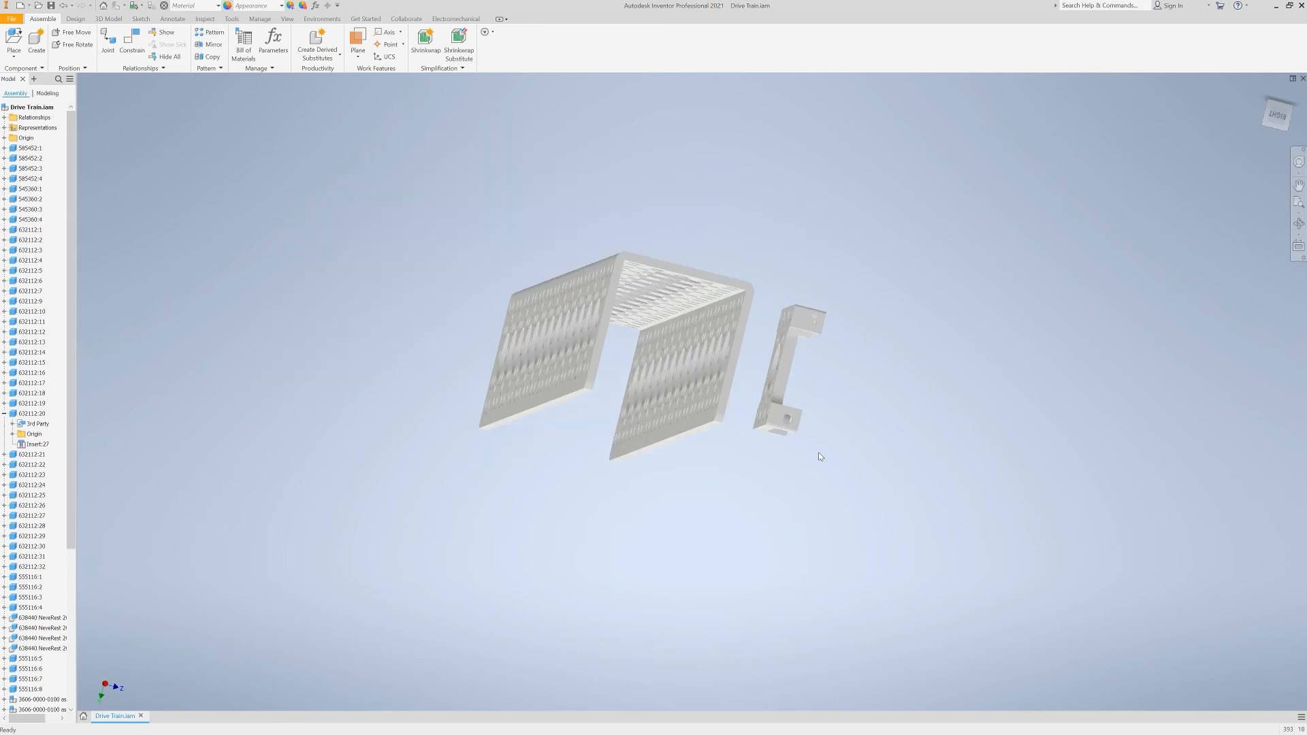
shift+middle_drag(859, 452, 824, 457)
Step: Mate the bracket copy's flat mounting face against the channel copy's outer side face with a 0.000 in offset
key(c)
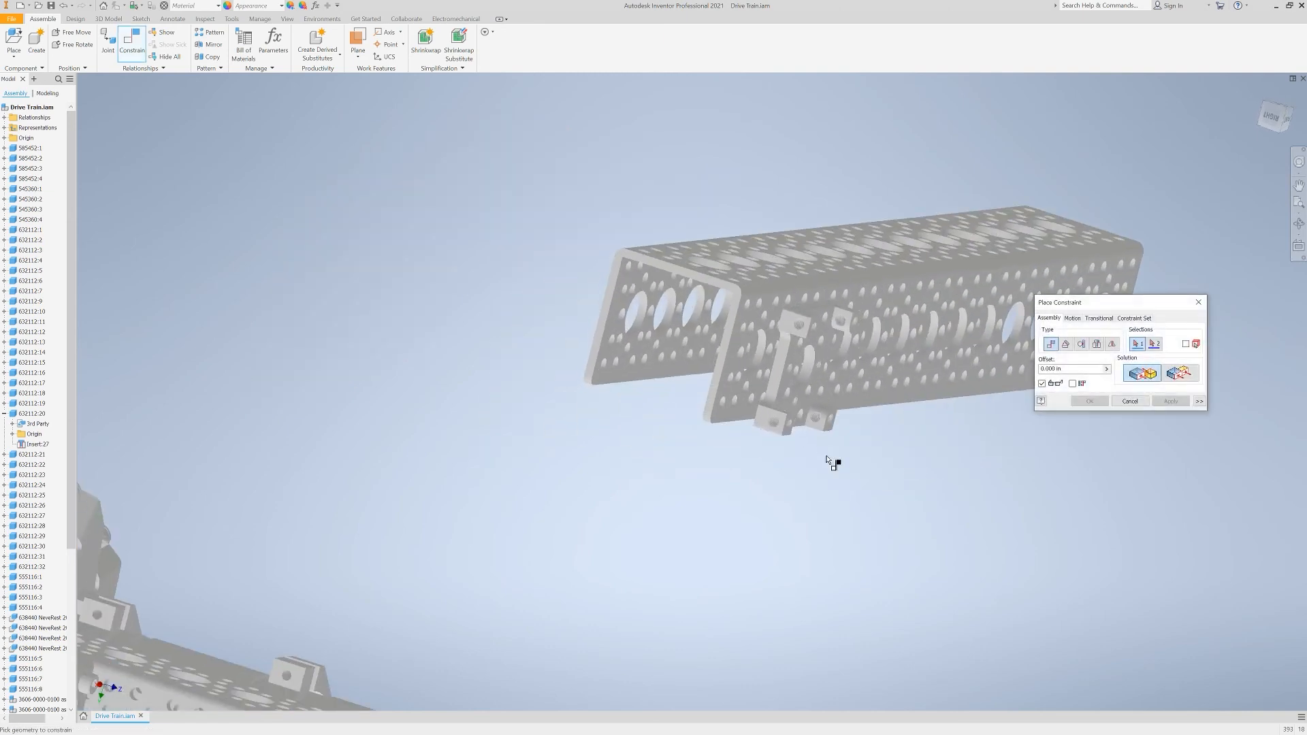
click(741, 350)
shift+middle_drag(905, 516, 894, 446)
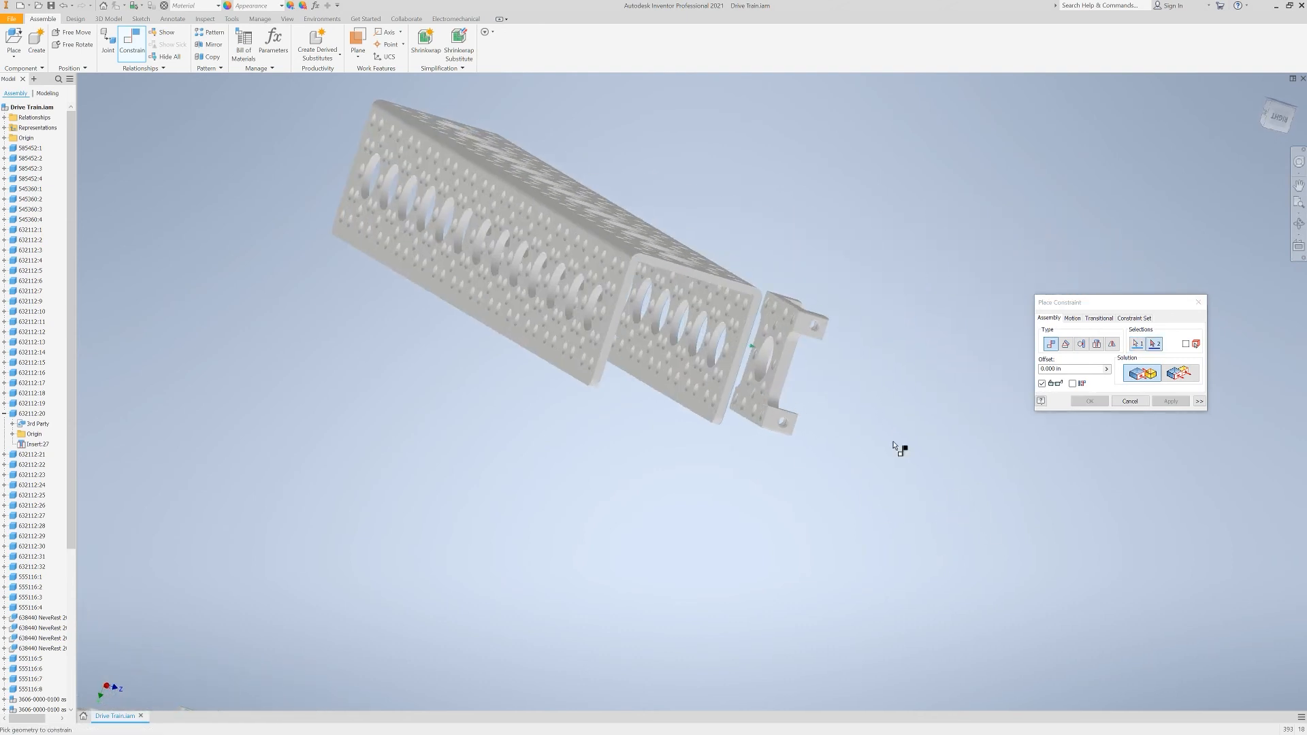
click(787, 338)
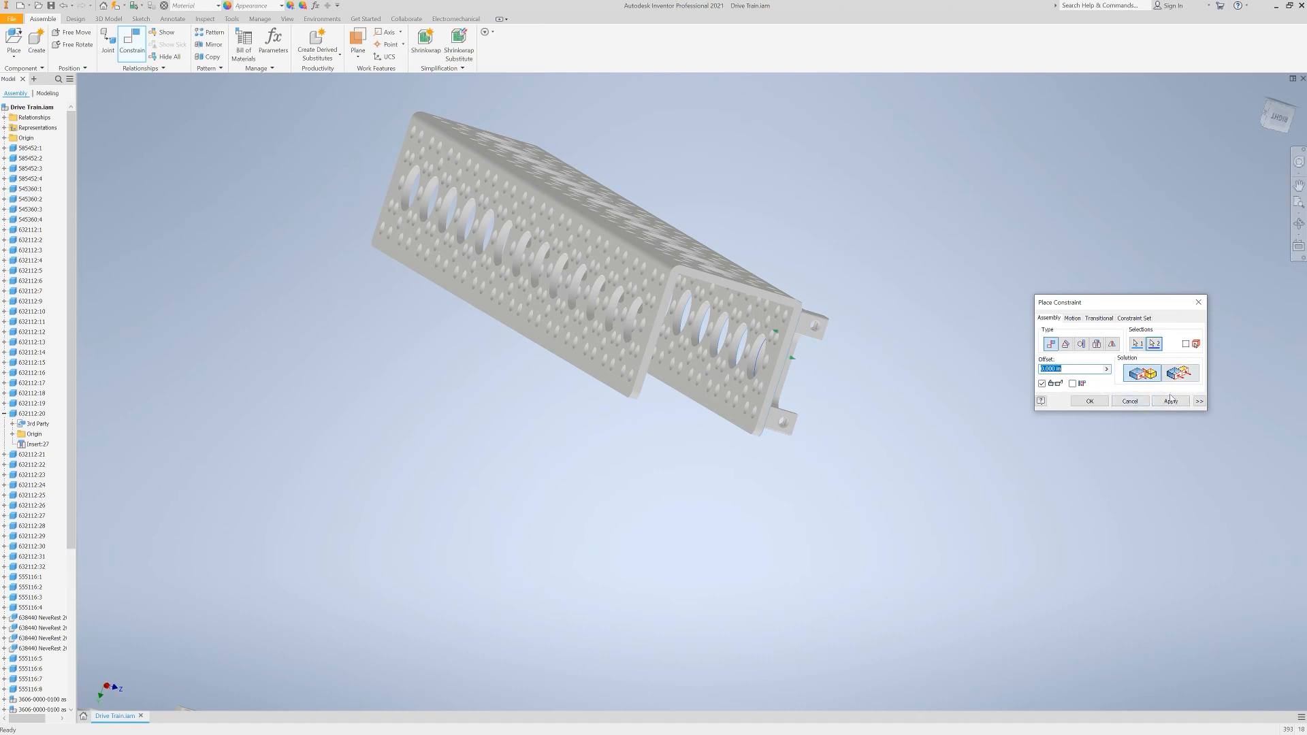
click(1171, 402)
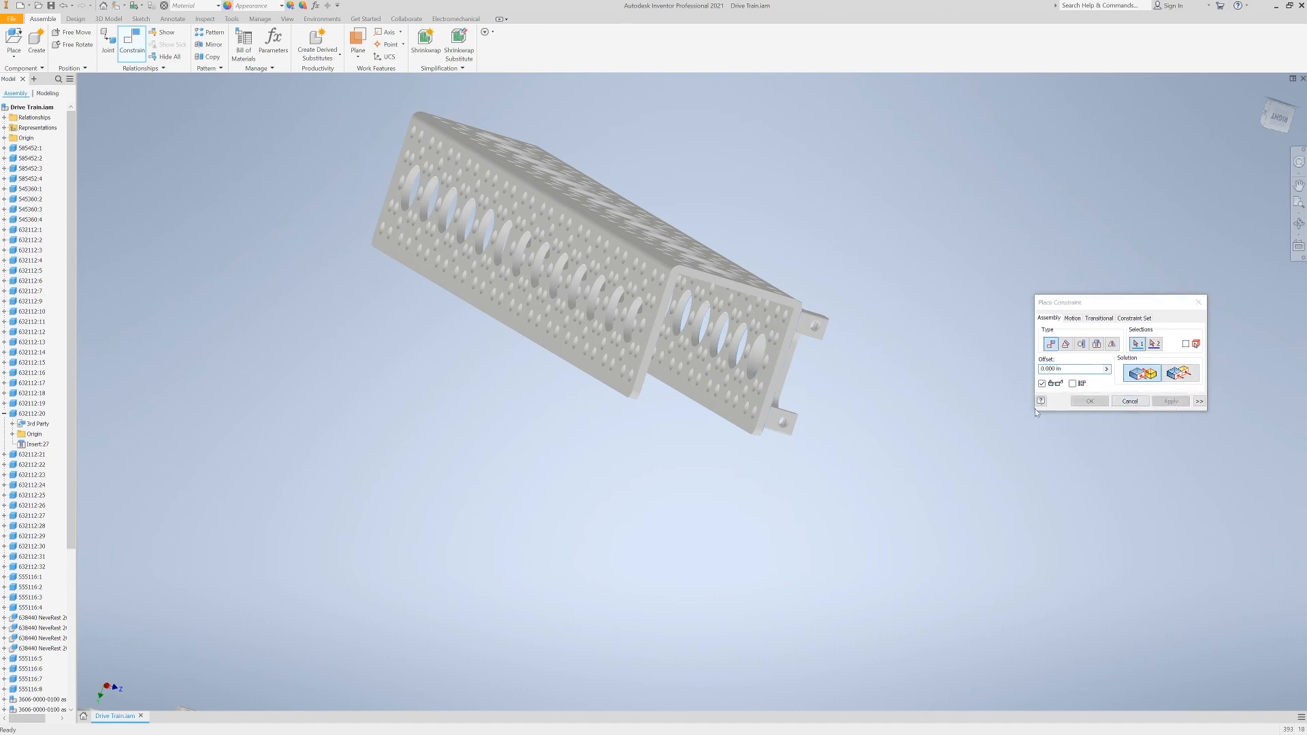
shift+middle_drag(910, 336, 869, 371)
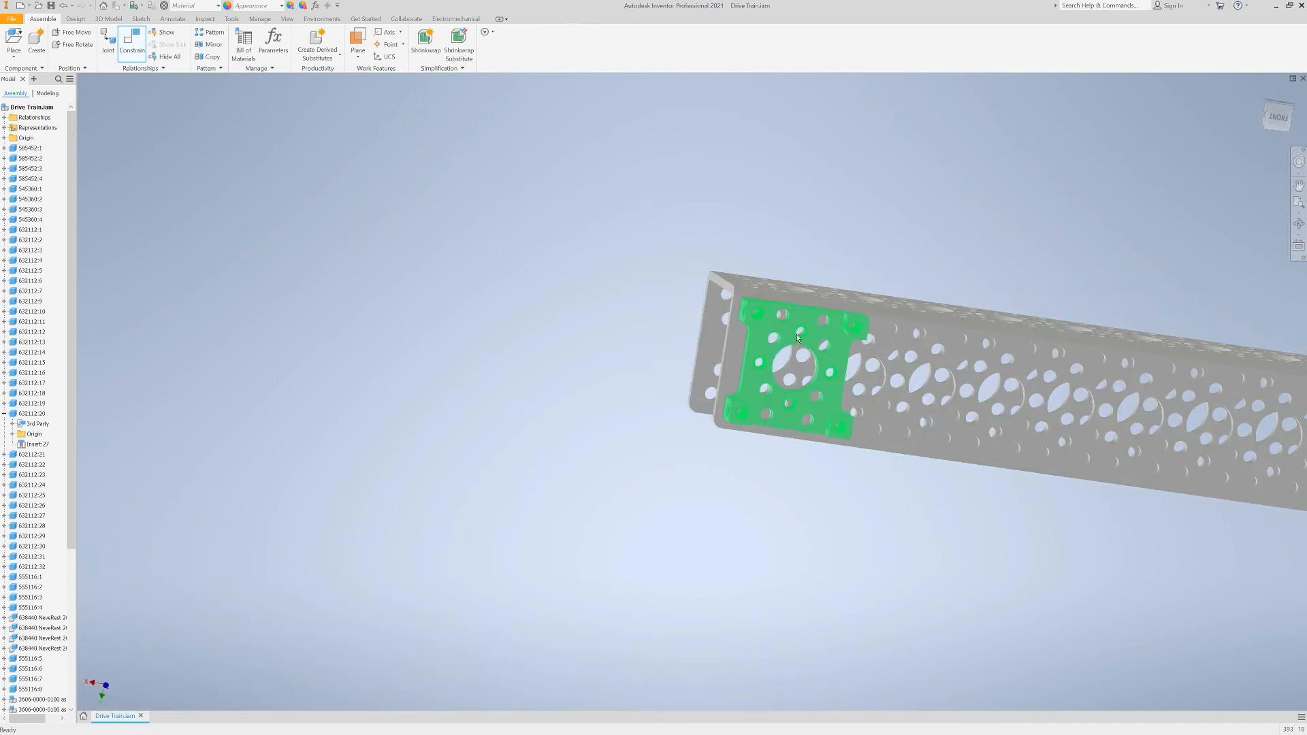
drag(790, 326, 734, 321)
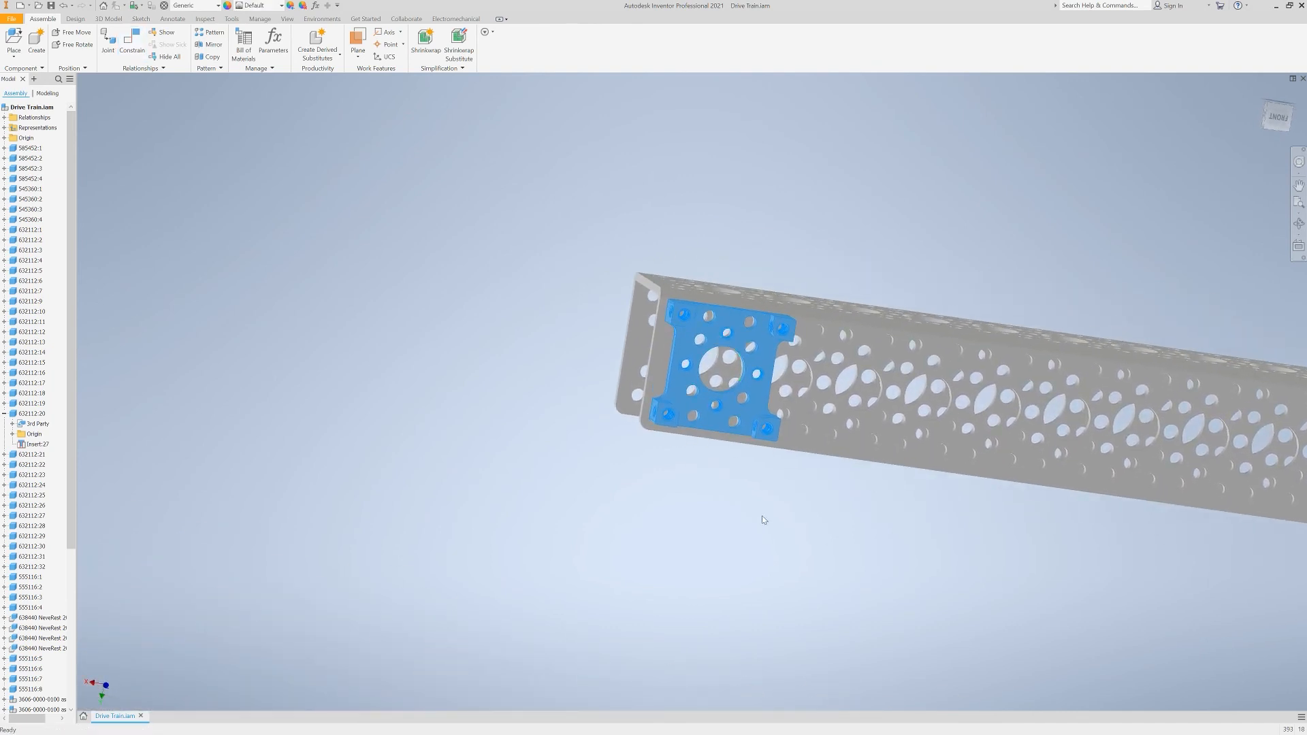
Step: Mate the axis of the bracket copy's small threaded corner hole with the matching small channel hole, using a 0.000 in offset
shift+middle_drag(758, 517, 1013, 528)
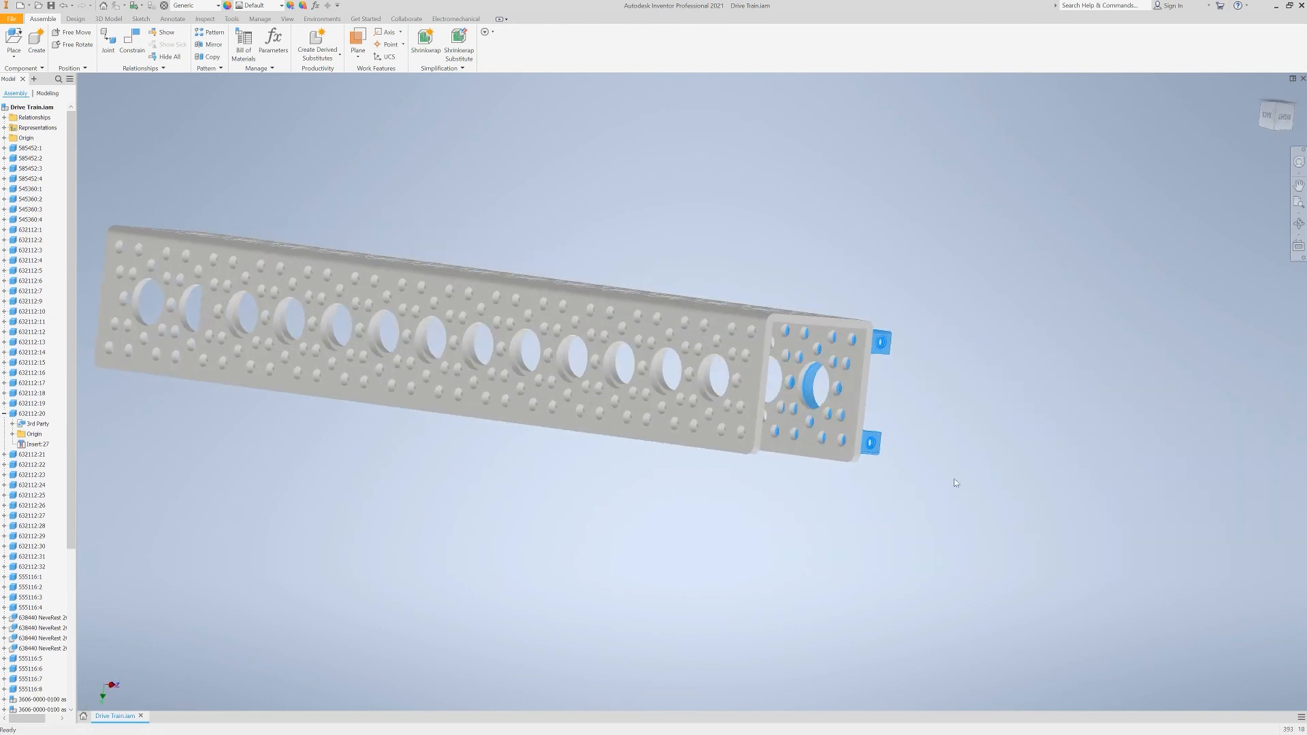
scroll(845, 337, up, 5)
shift+middle_drag(1089, 416, 1139, 413)
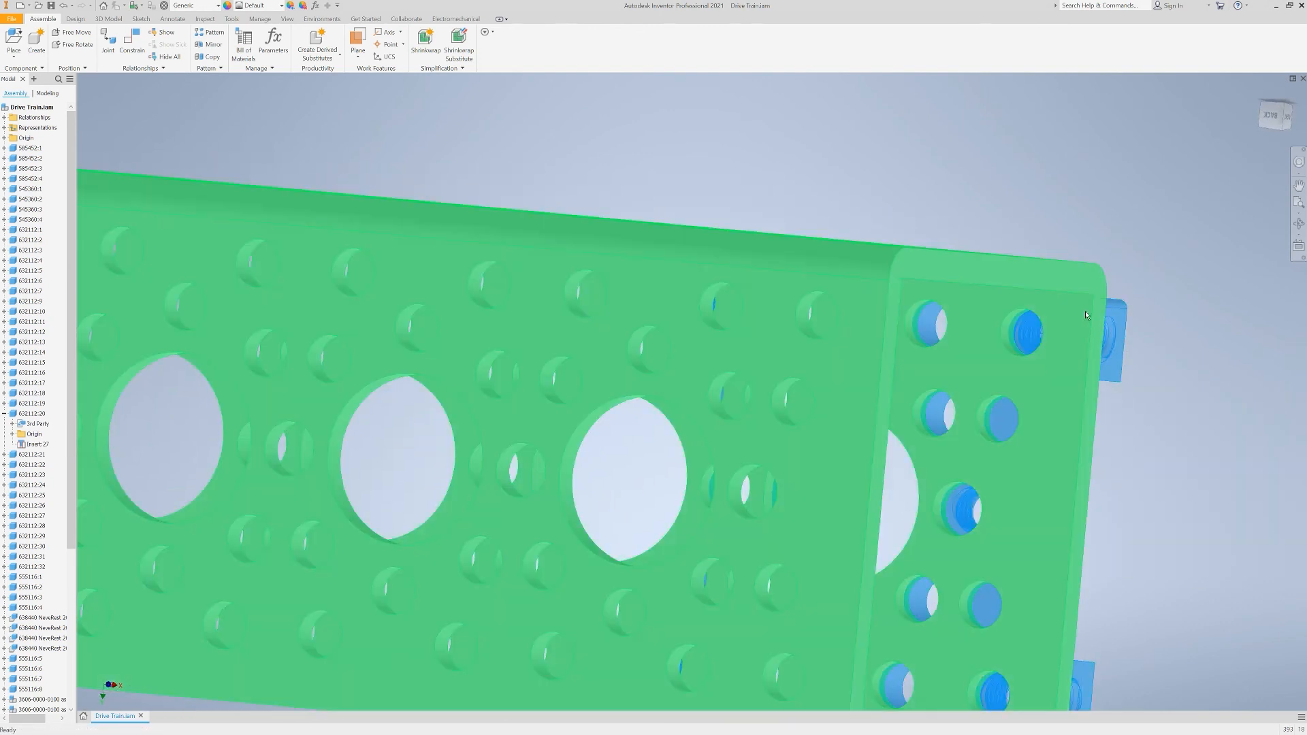
key(c)
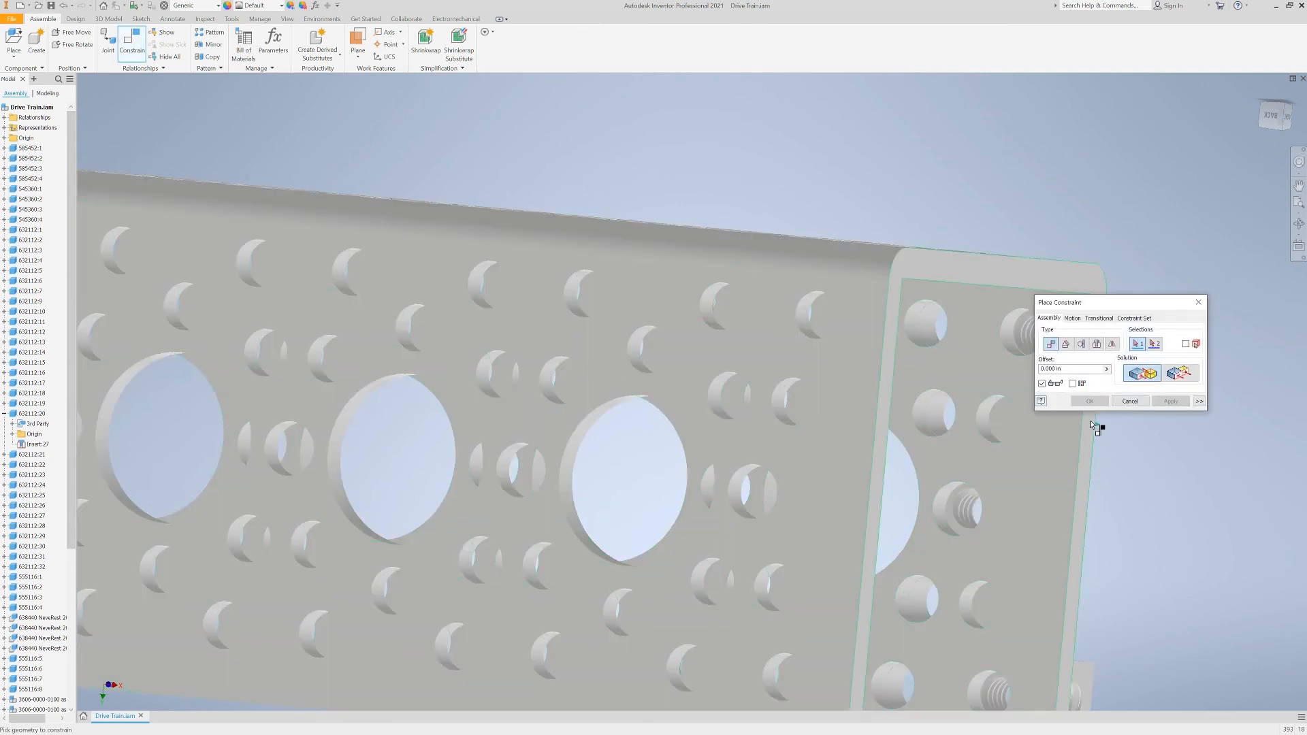
drag(1110, 306, 1118, 139)
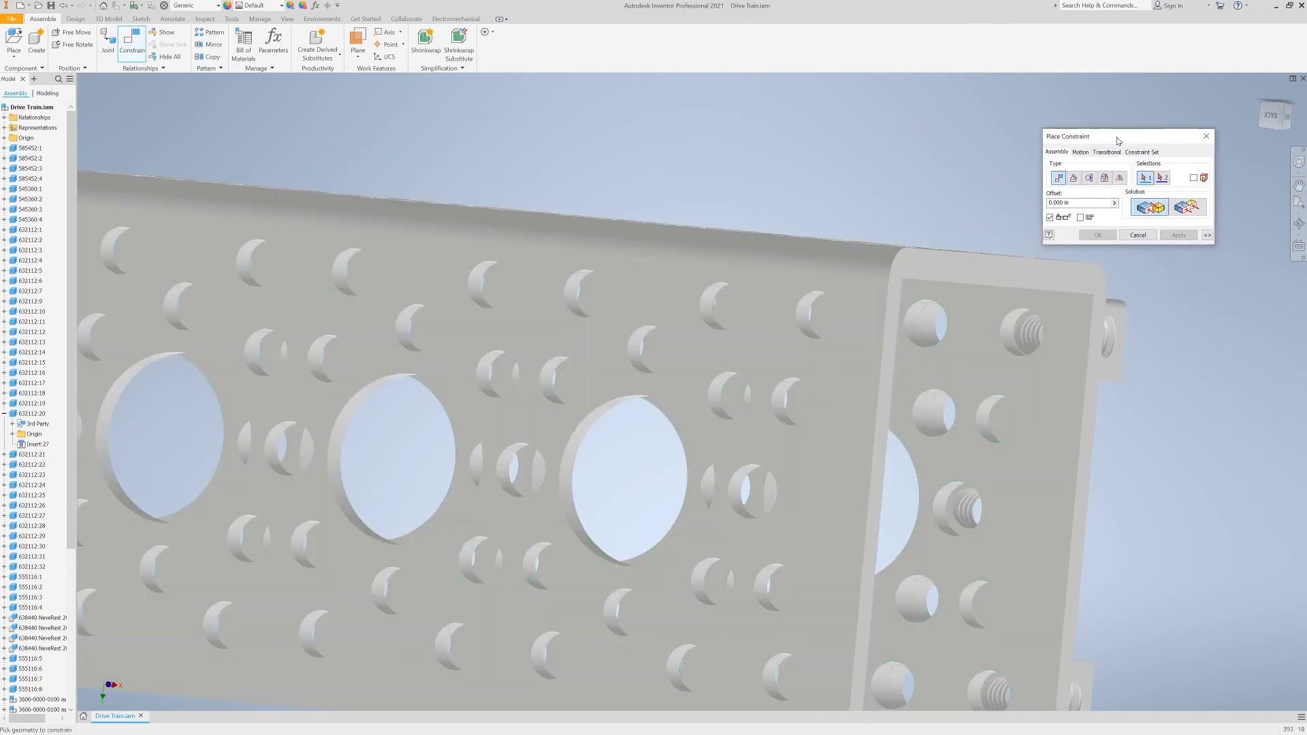
click(1025, 339)
shift+middle_drag(1094, 358, 978, 333)
shift+middle_drag(1060, 413, 1115, 432)
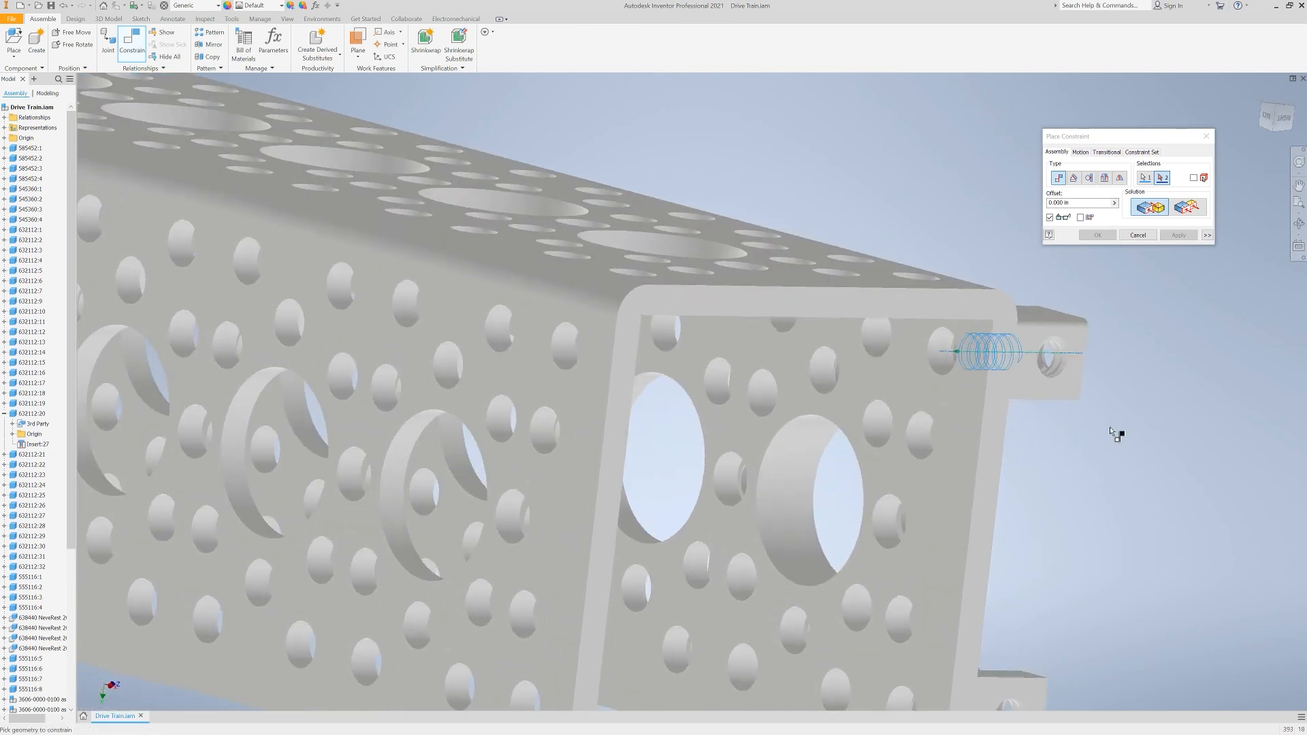
click(932, 372)
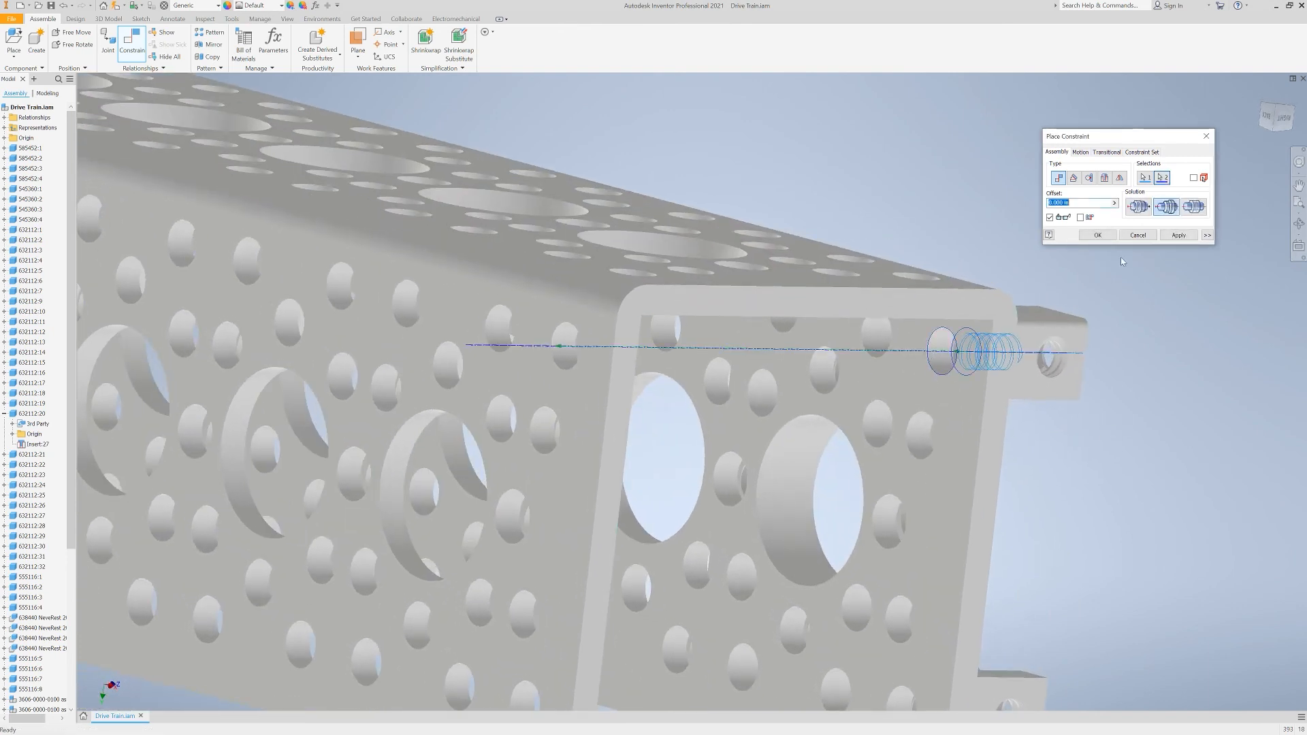
click(1165, 237)
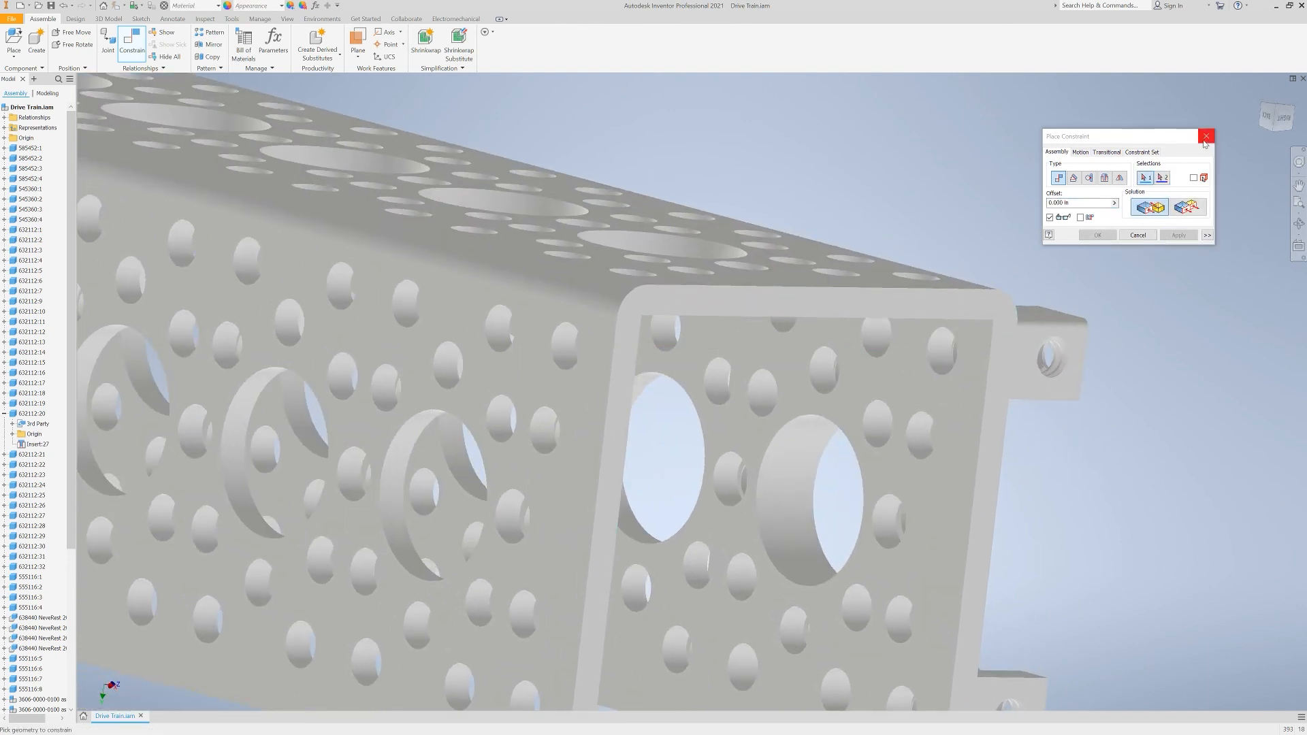
click(1137, 235)
Step: Pull the bracket and the channel copy around and examine whether the constrained pair moves as one unit
shift+middle_drag(1149, 325, 951, 359)
scroll(916, 455, down, 4)
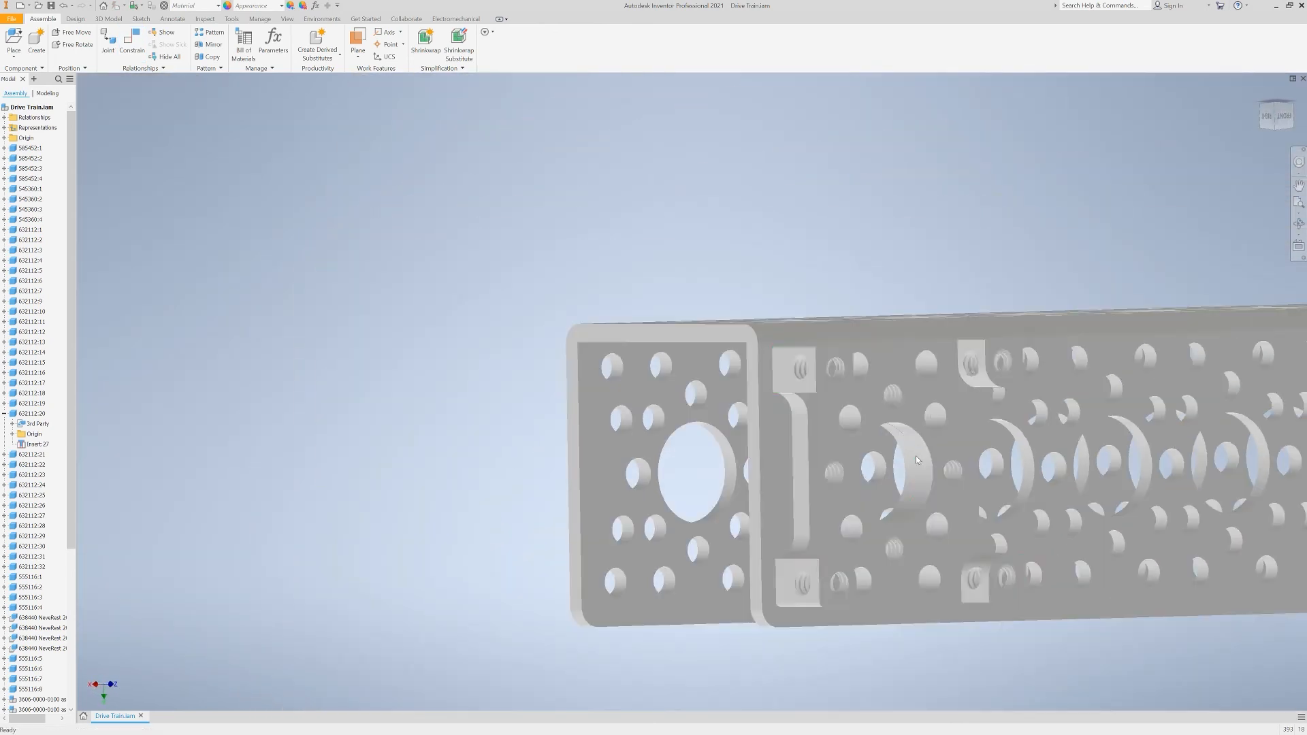
shift+middle_drag(999, 573, 777, 581)
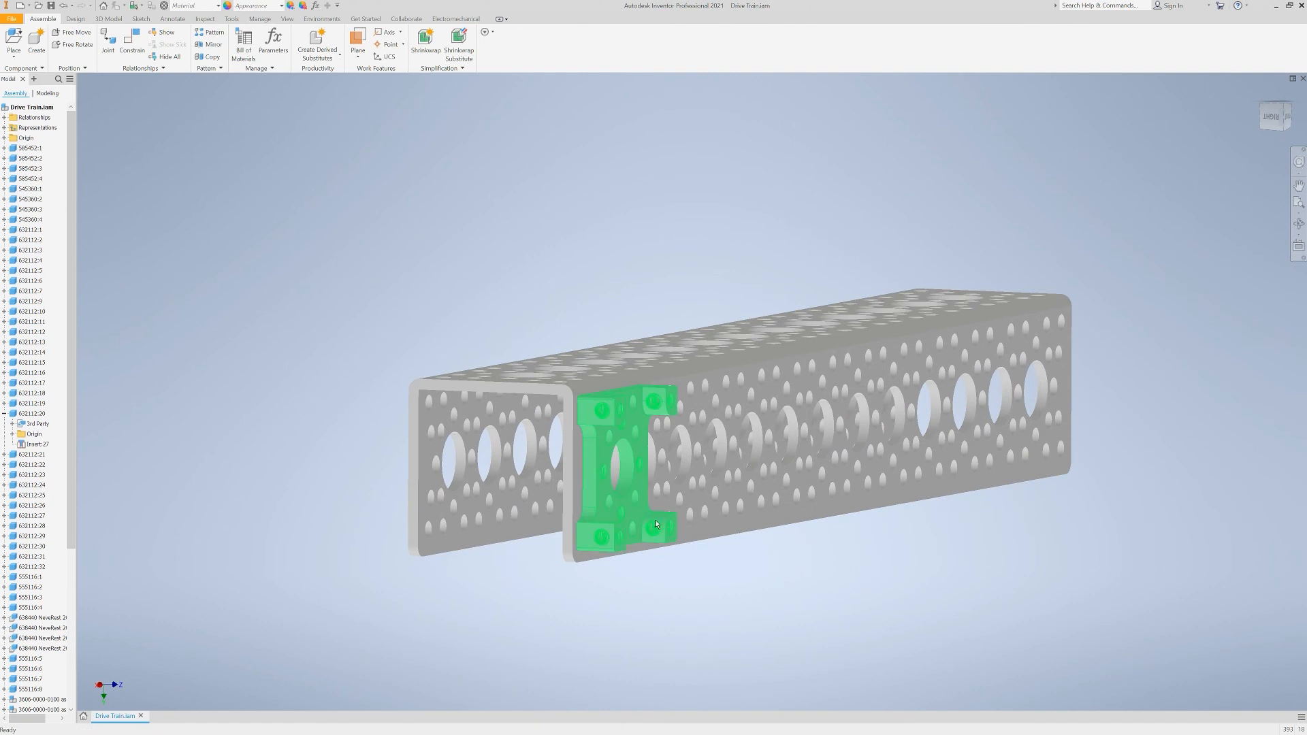
mouse_move(655, 520)
shift+middle_down()
mouse_move(701, 508)
mouse_move(673, 516)
shift+middle_up()
drag(633, 460, 673, 380)
scroll(813, 534, down, 3)
scroll(810, 532, down, 5)
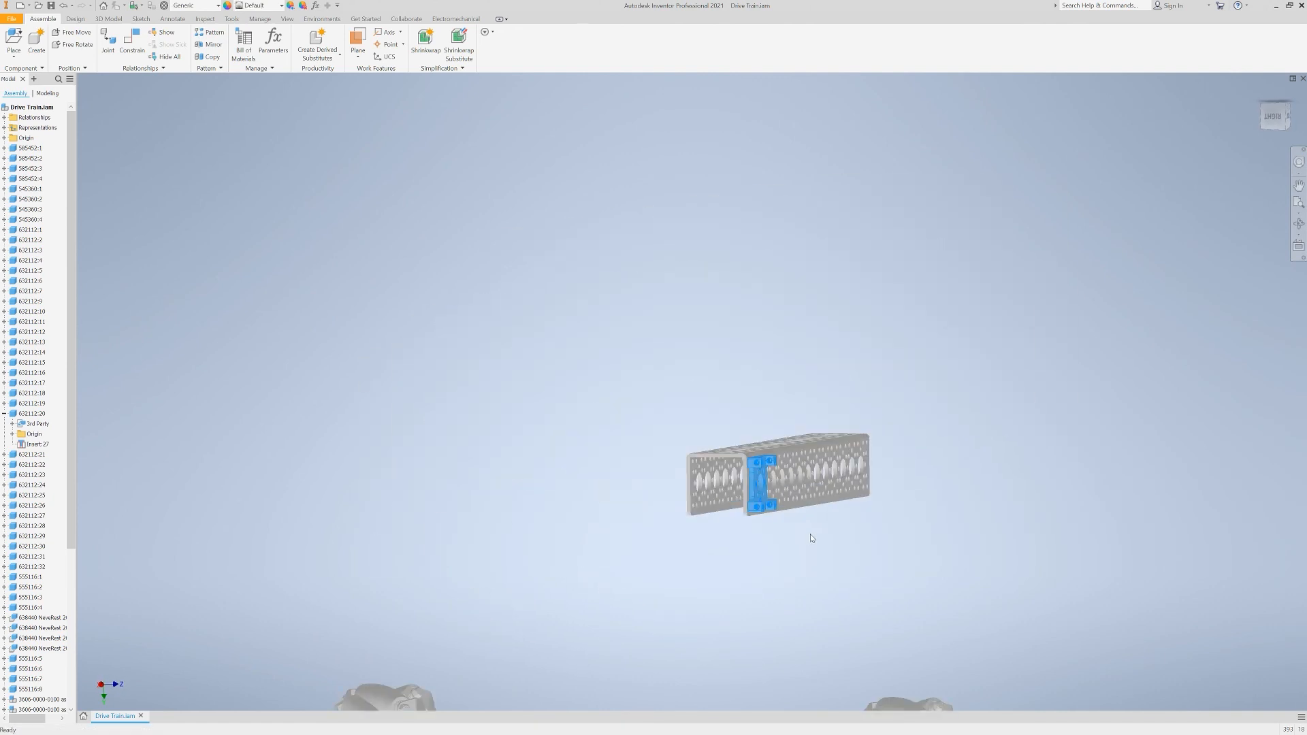
drag(799, 501, 717, 469)
scroll(695, 512, up, 3)
scroll(693, 511, up, 3)
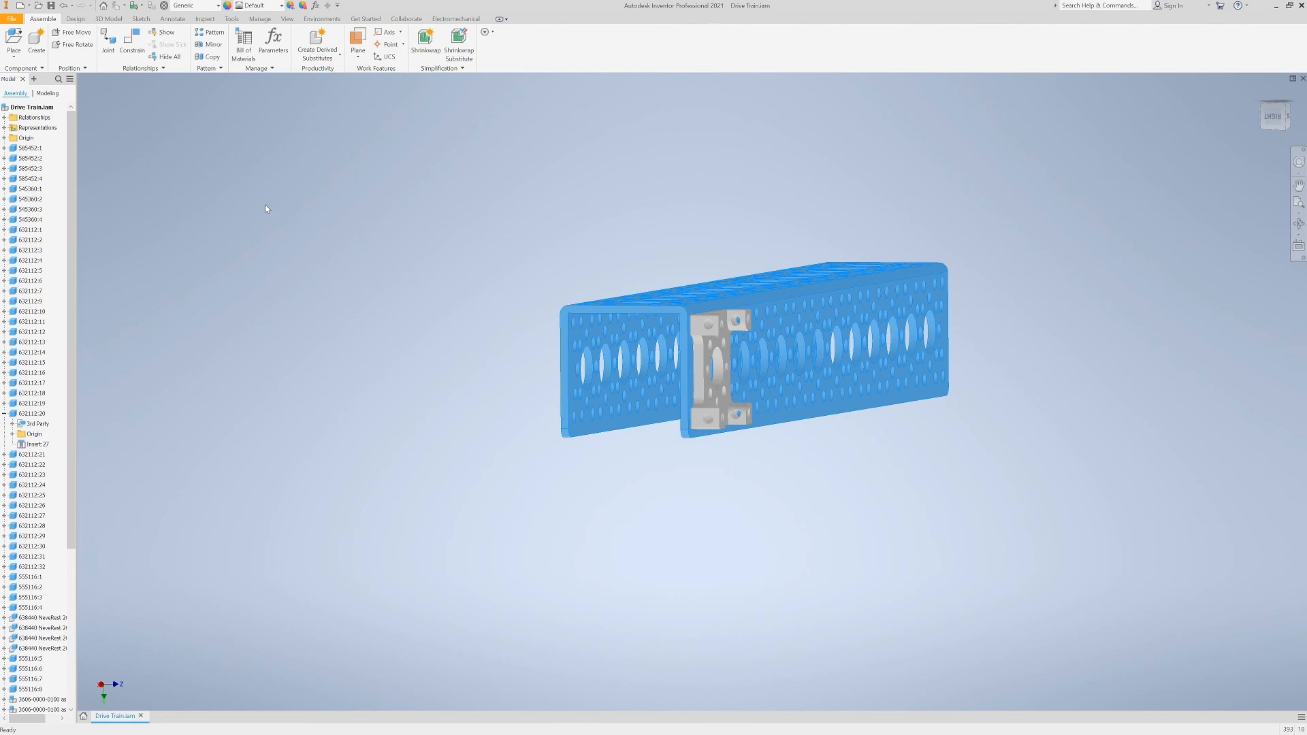
Step: Place one REV-31-1153.ipt component in the empty space beside the channel copy
scroll(337, 347, down, 5)
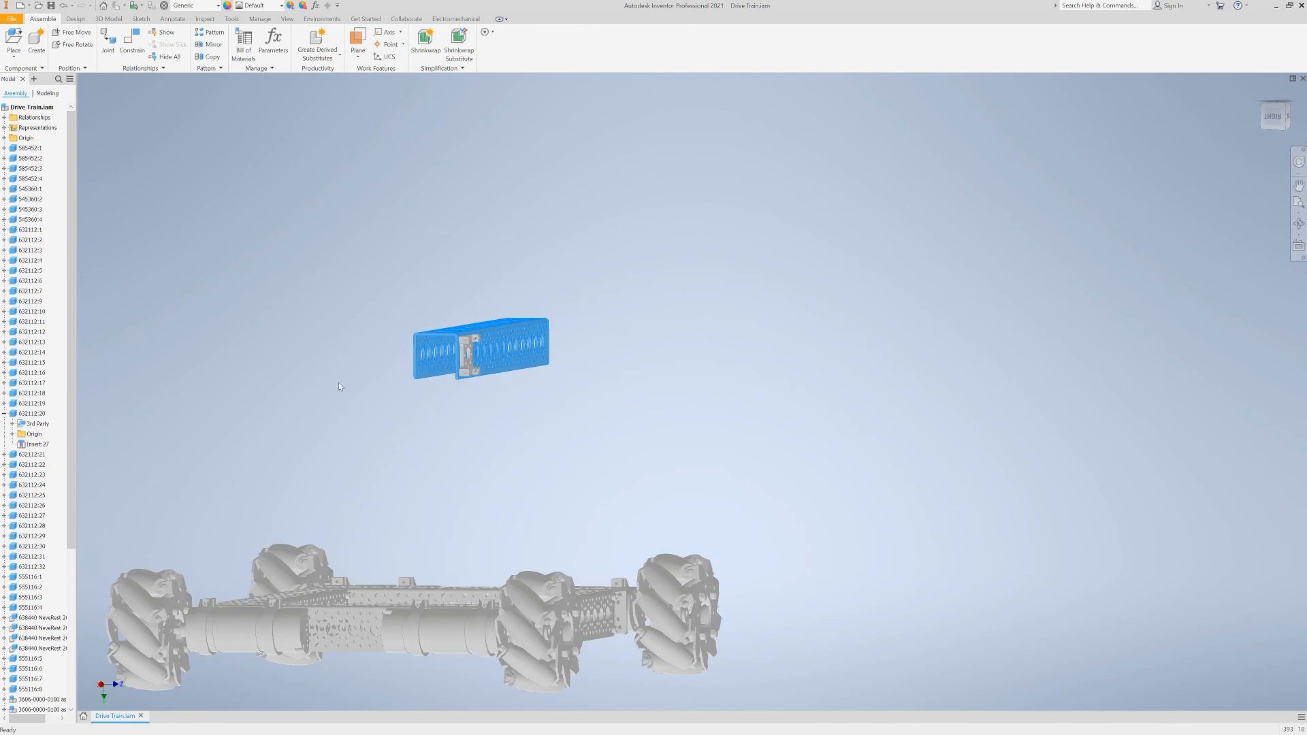
shift+middle_drag(474, 443, 339, 501)
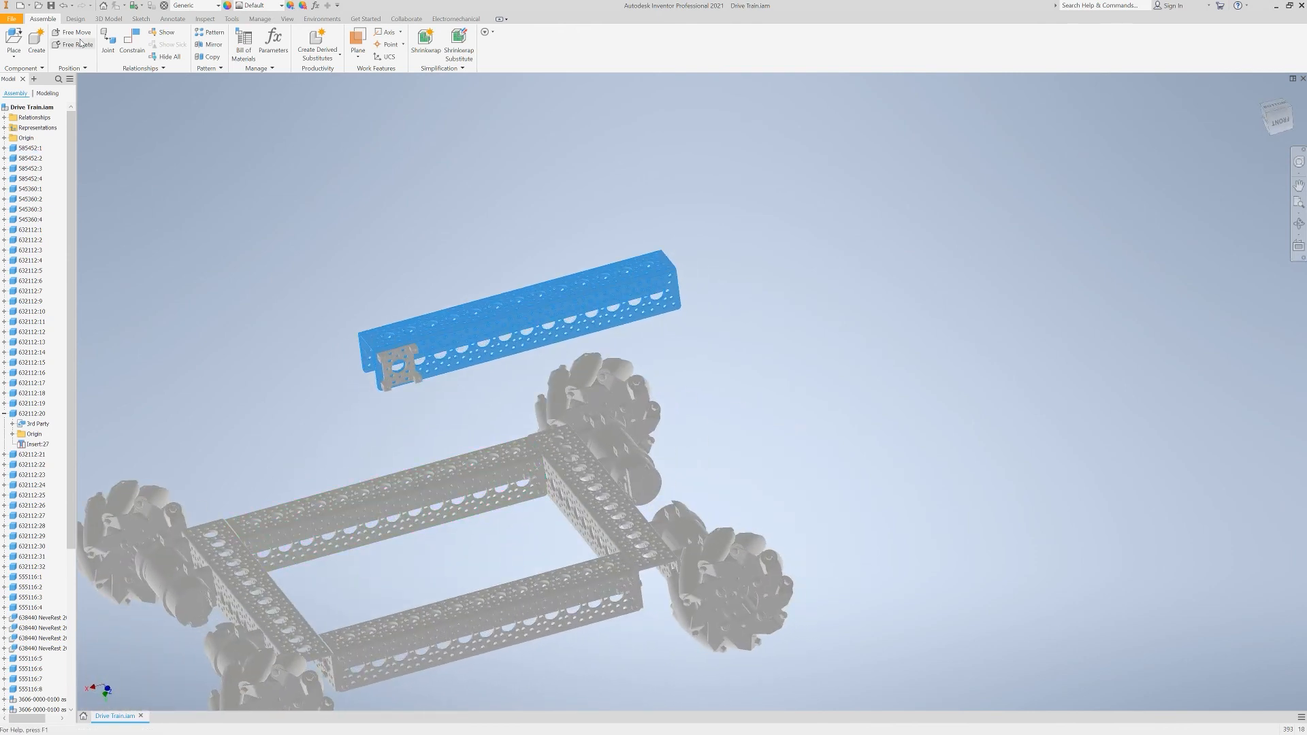
click(14, 41)
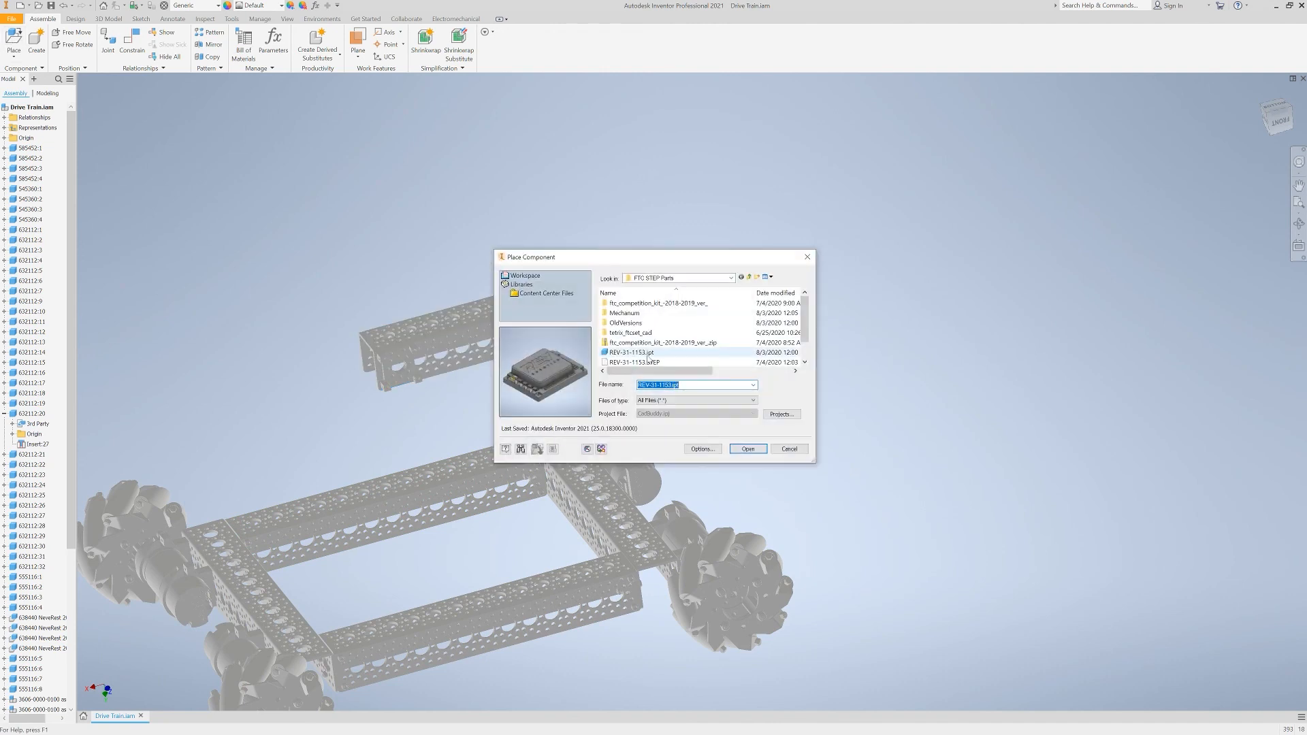
click(747, 448)
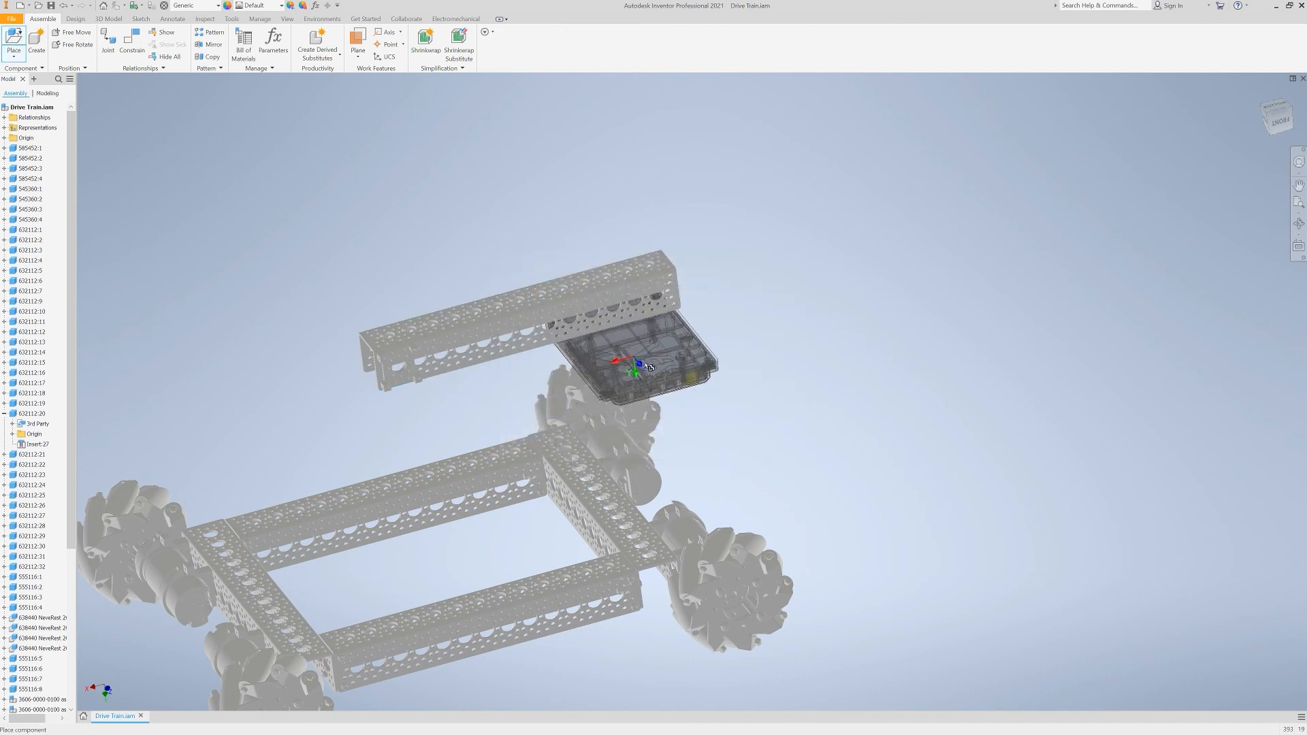
key(Escape)
Step: Free-rotate the REV-31-1153 hub so that its cover with the REV Robotics logo faces up
key(v)
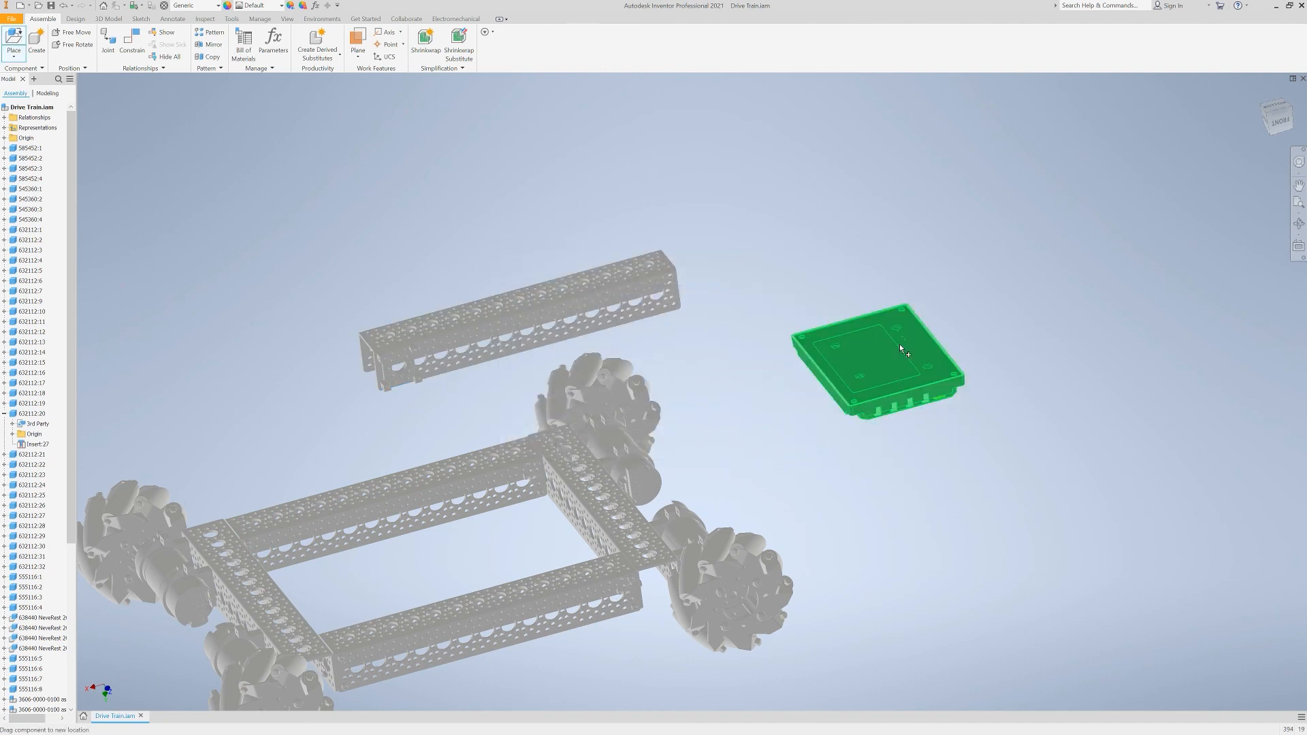
key(g)
click(882, 349)
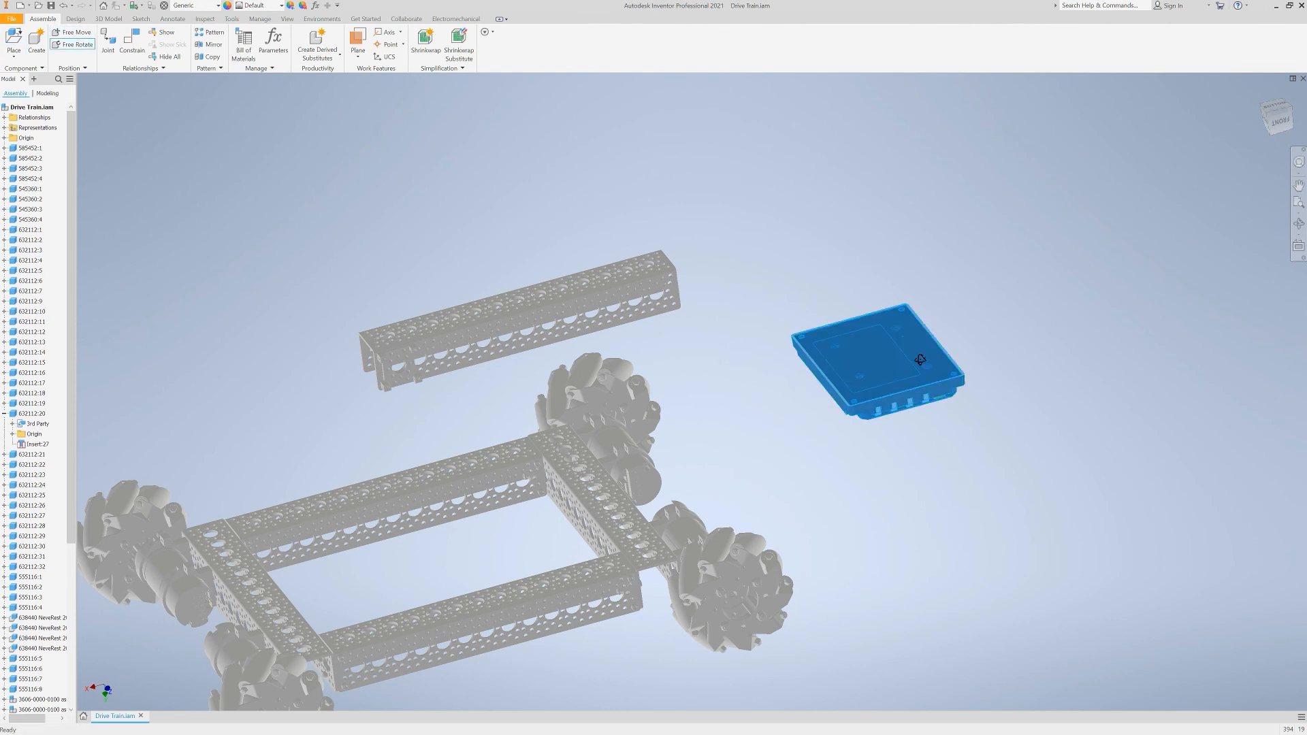
drag(812, 376, 866, 245)
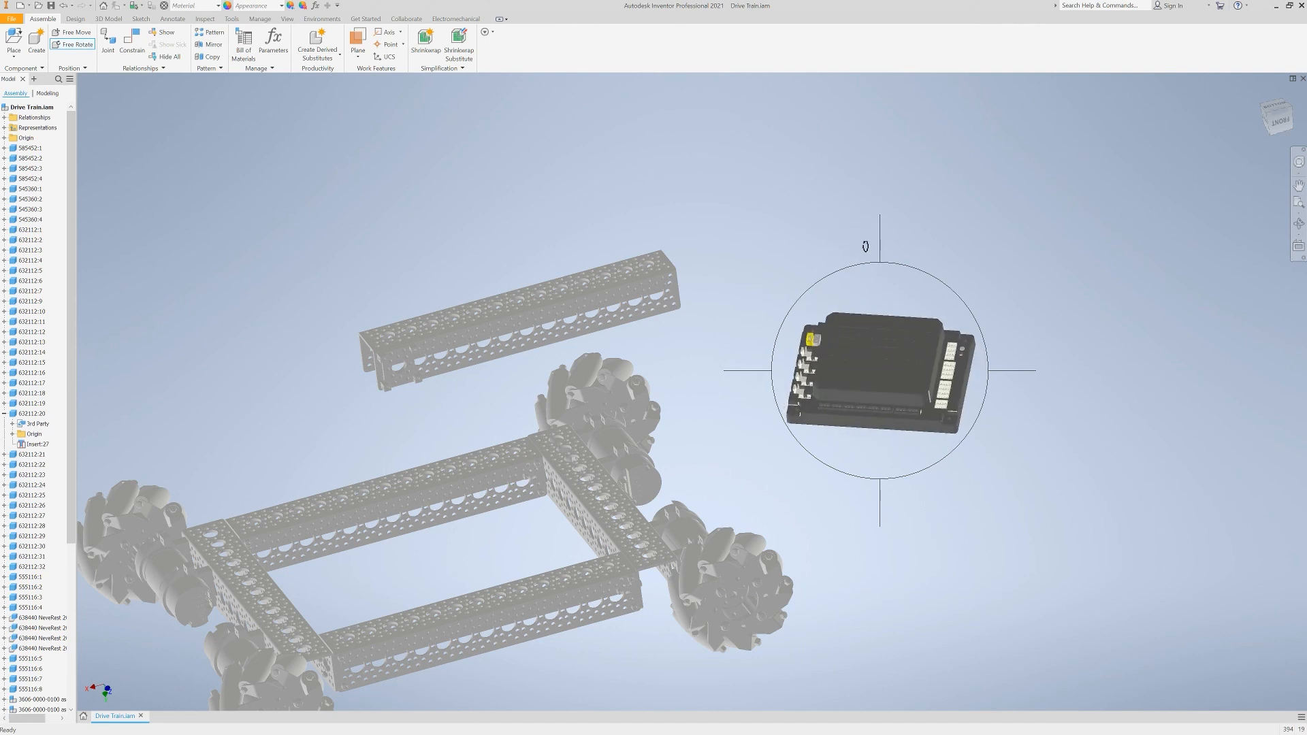
Step: Move the REV hub above the near-left corner of the drive train and shift the channel copy with its bracket farther away
key(v)
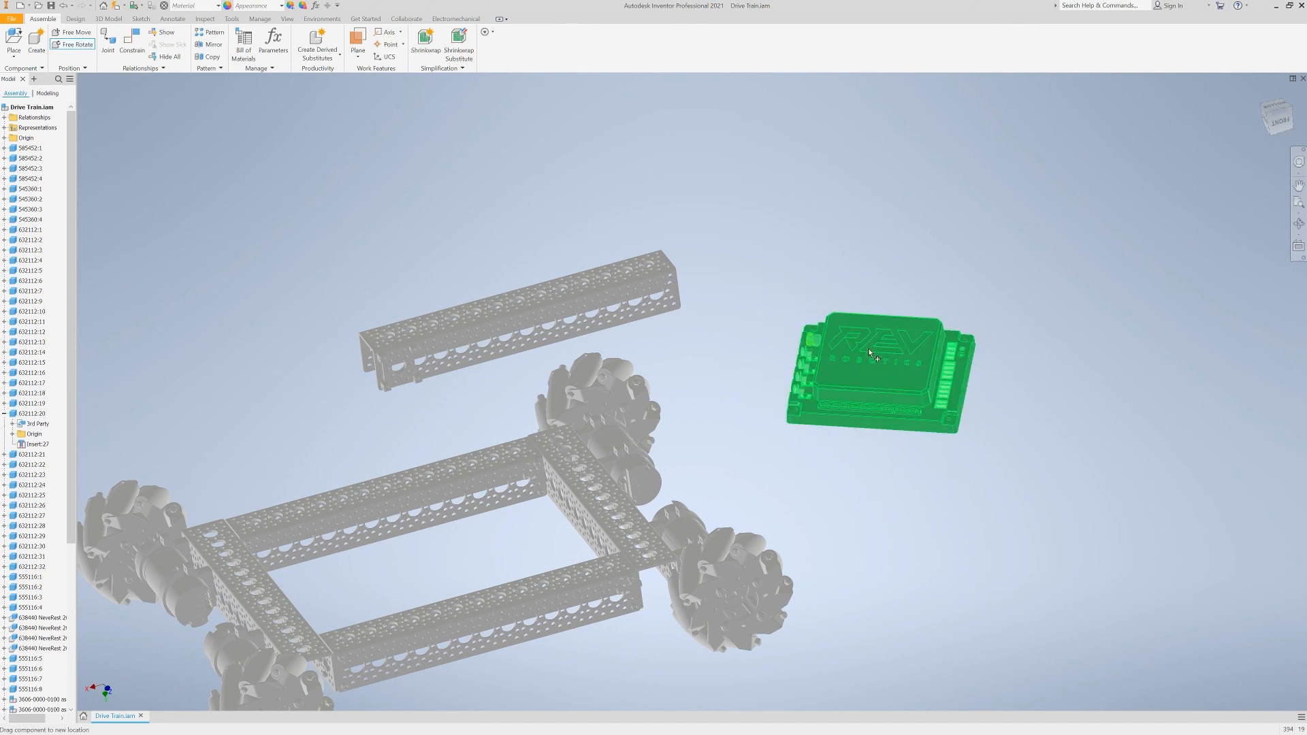
middle_drag(917, 359, 826, 376)
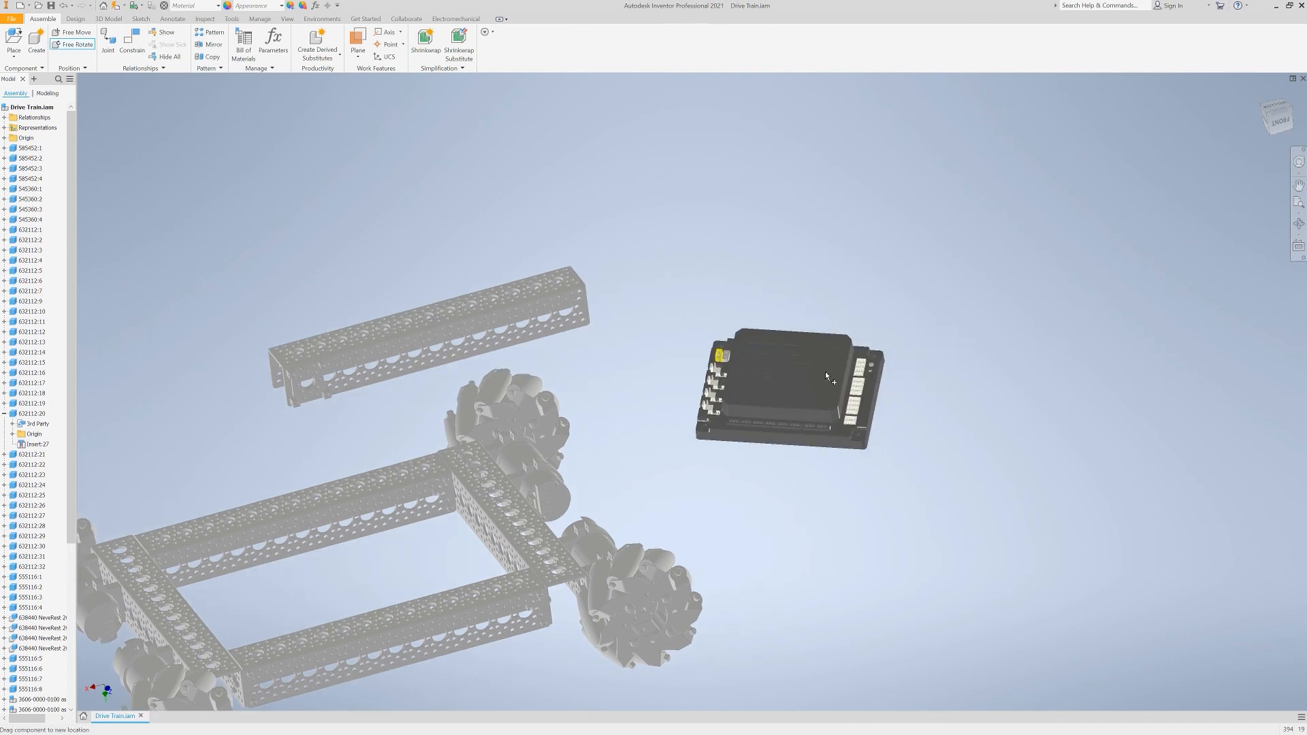
drag(822, 369, 274, 386)
drag(415, 332, 549, 254)
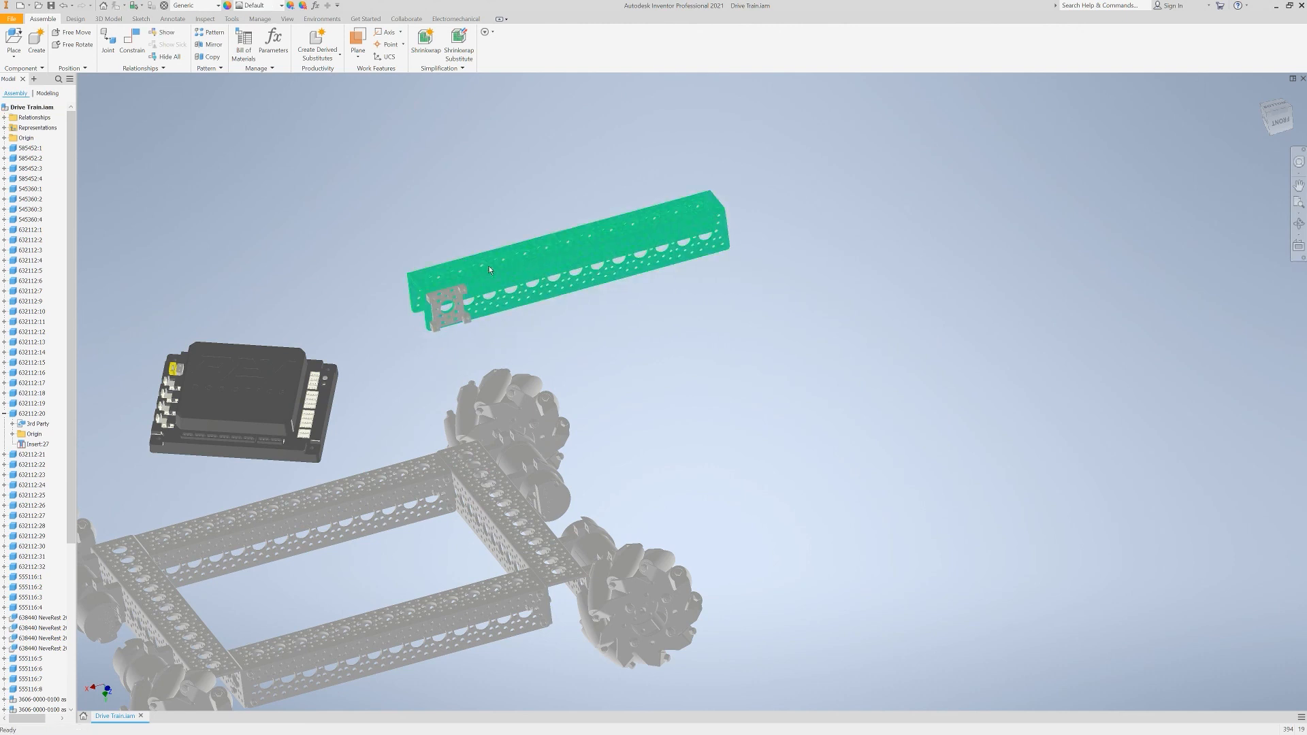
Step: Delete the channel copy, its bracket copy and the REV hub from the drive train assembly
click(546, 258)
key(Delete)
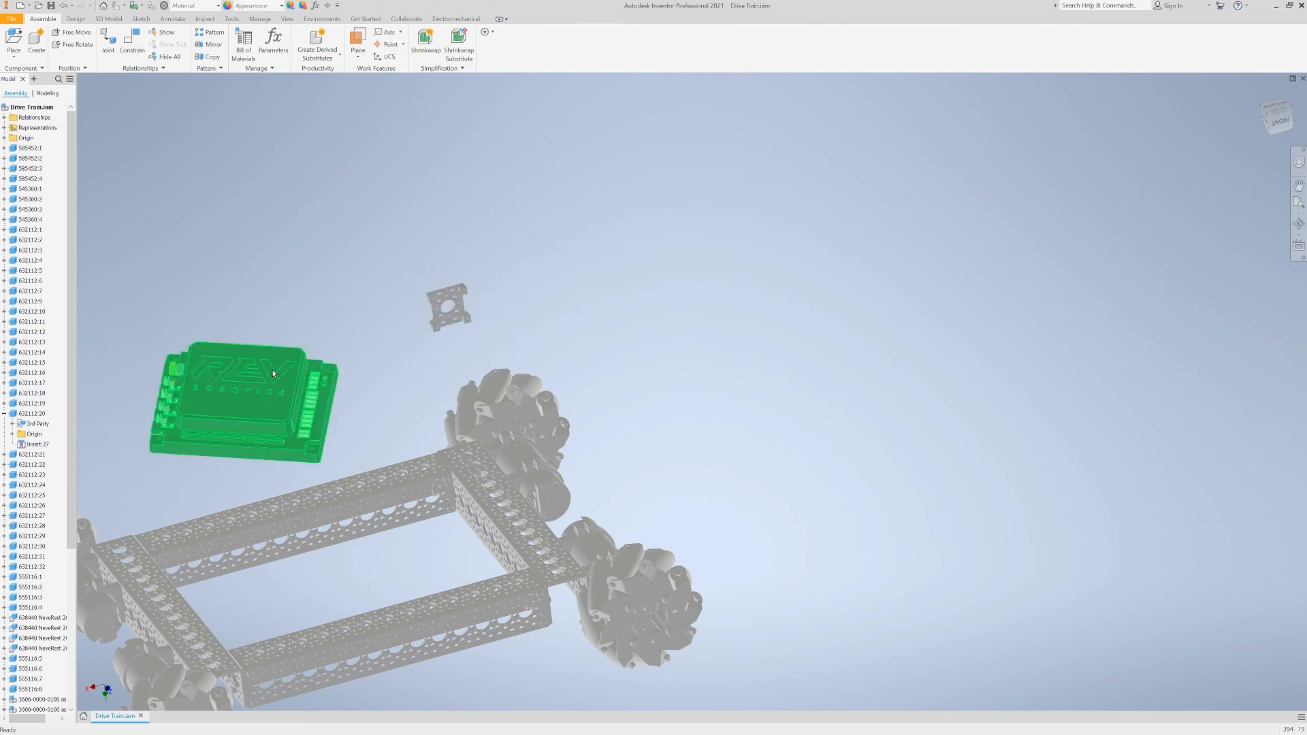
click(448, 319)
key(Delete)
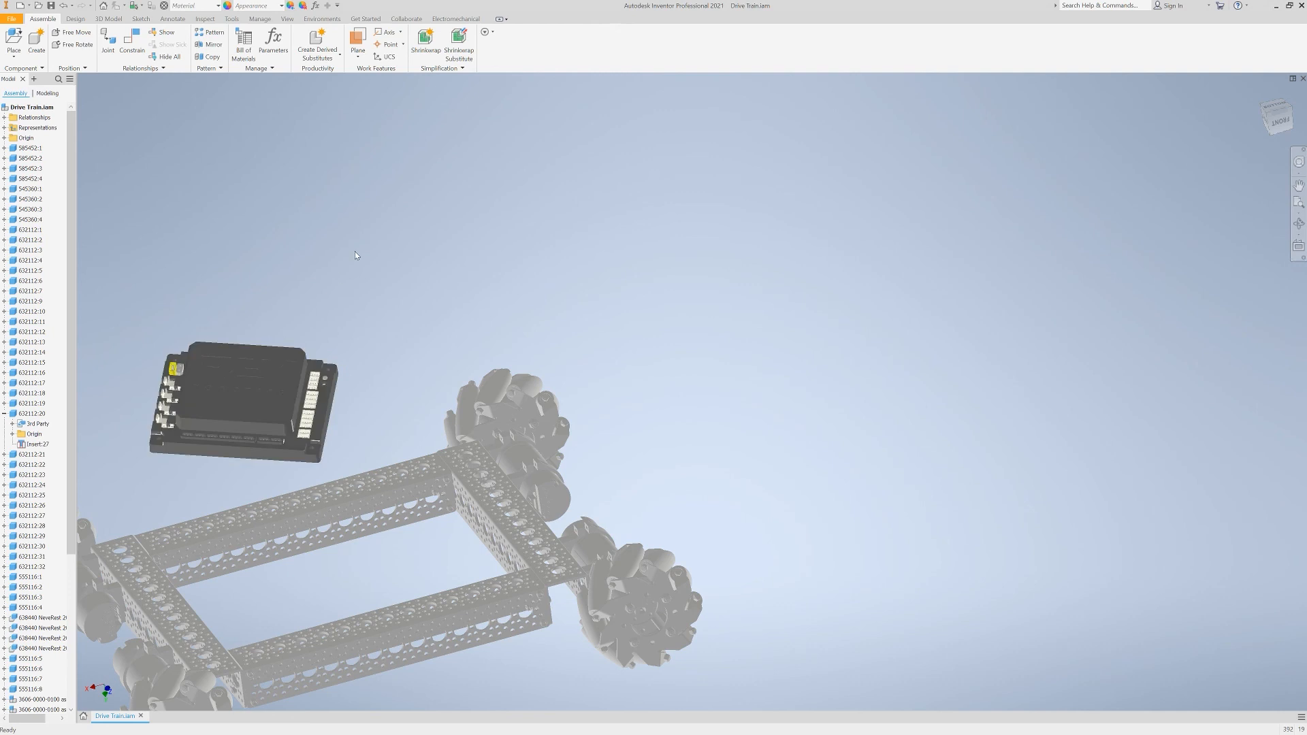
click(282, 362)
key(Delete)
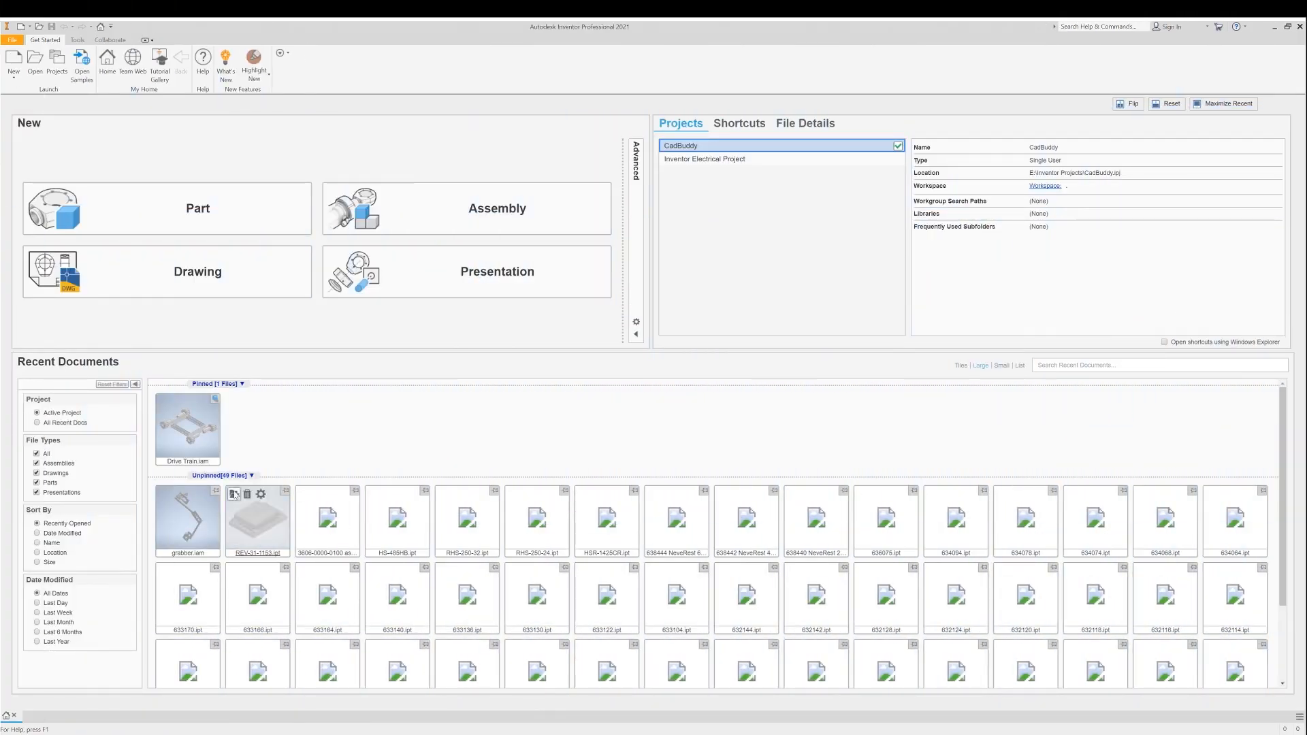
Step: Open the recent assembly grabber.iam and examine the arm and the servo-driven joint at its lower end
double_click(192, 514)
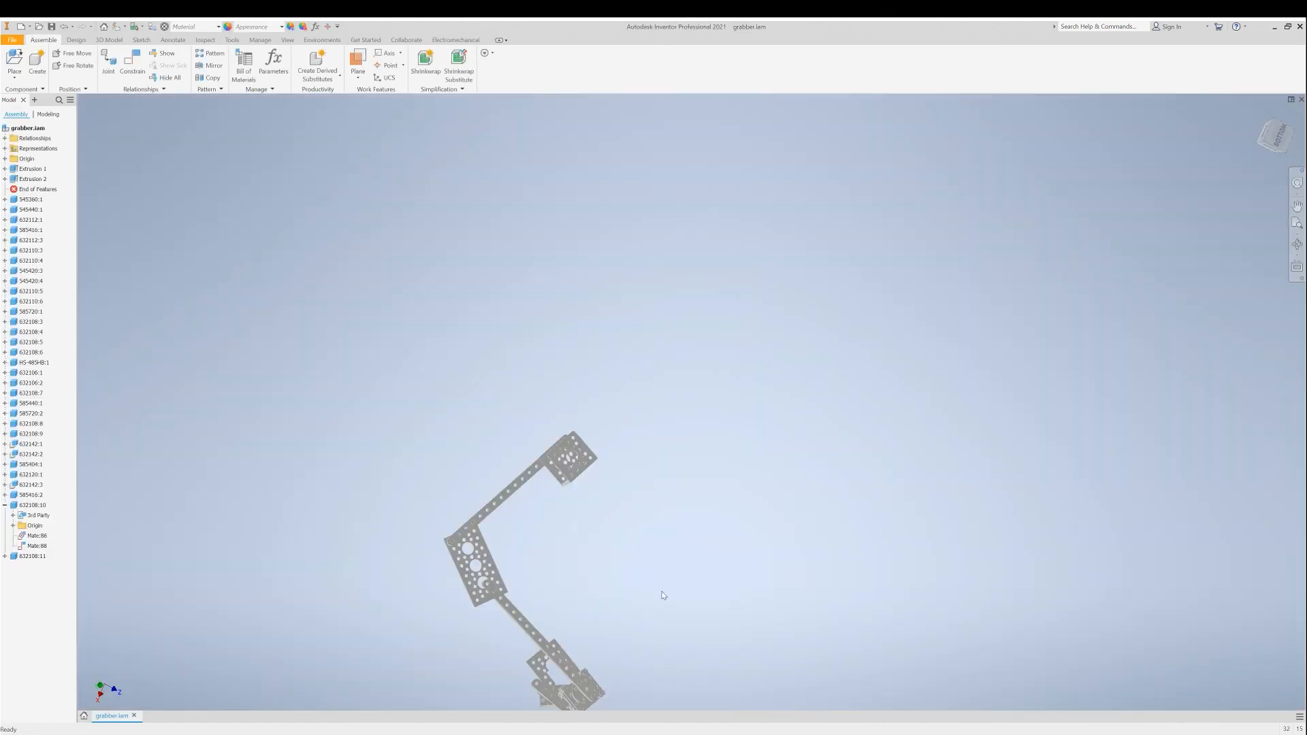
middle_drag(663, 596, 701, 474)
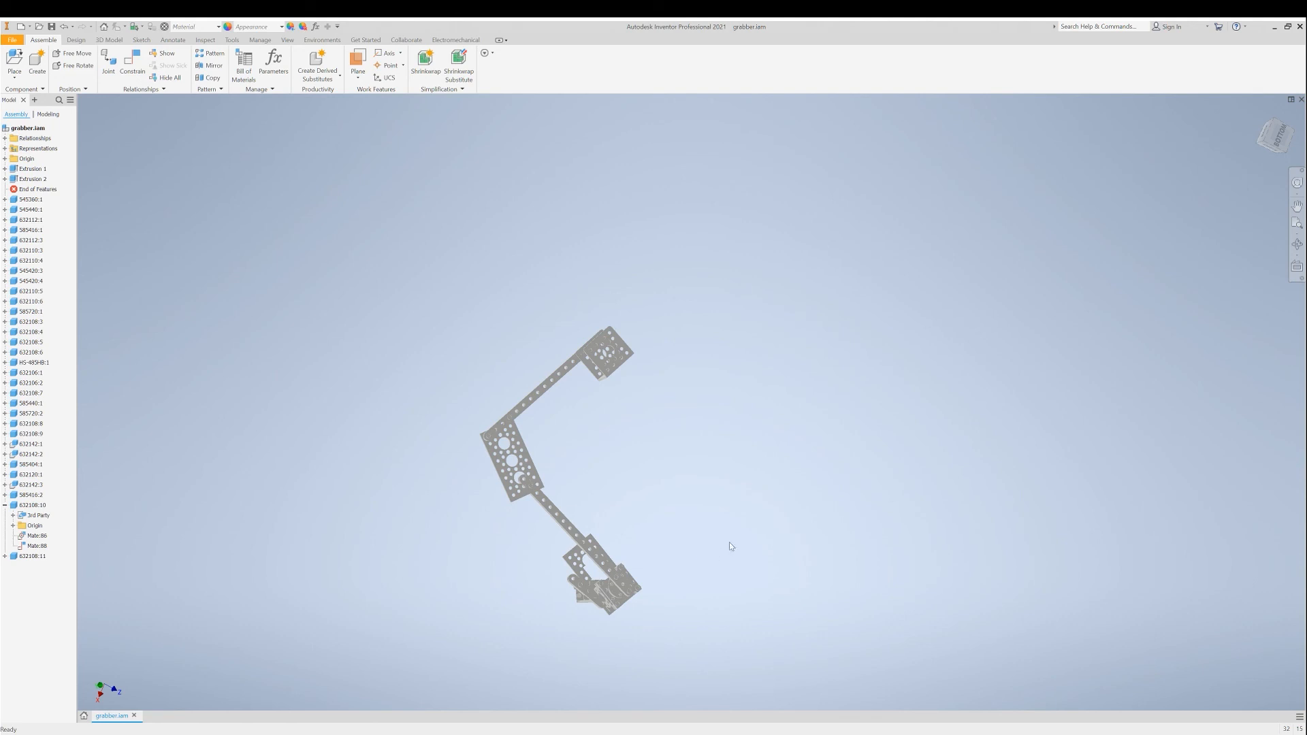
shift+middle_drag(677, 532, 670, 484)
scroll(607, 514, down, 4)
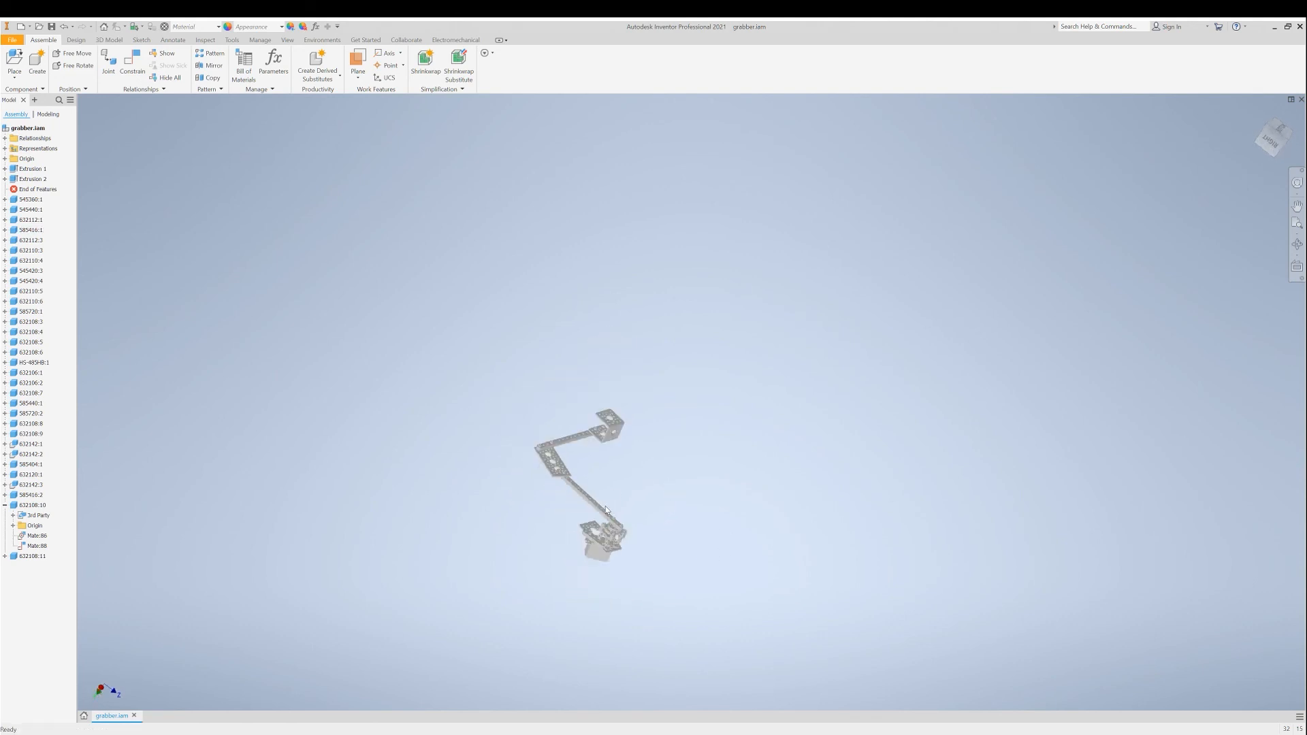
scroll(619, 515, up, 2)
scroll(620, 513, up, 5)
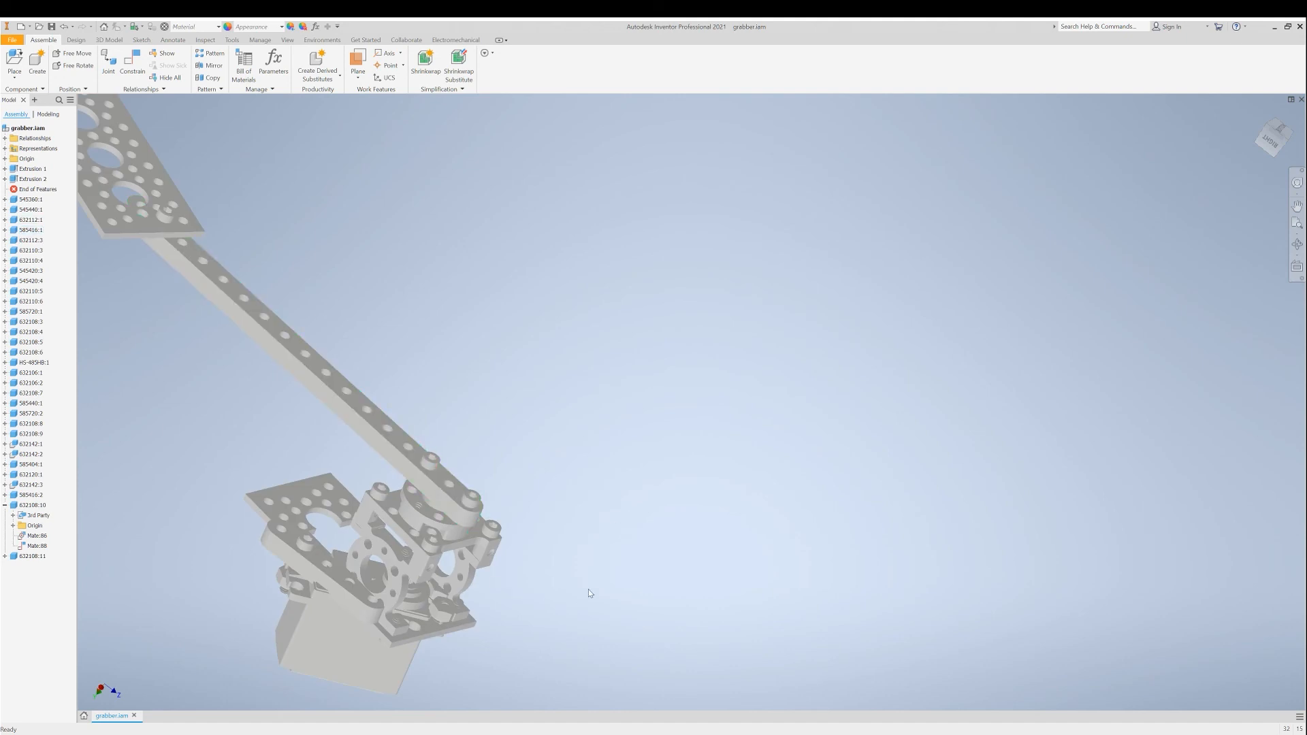
middle_drag(589, 592, 642, 487)
shift+middle_drag(509, 599, 499, 582)
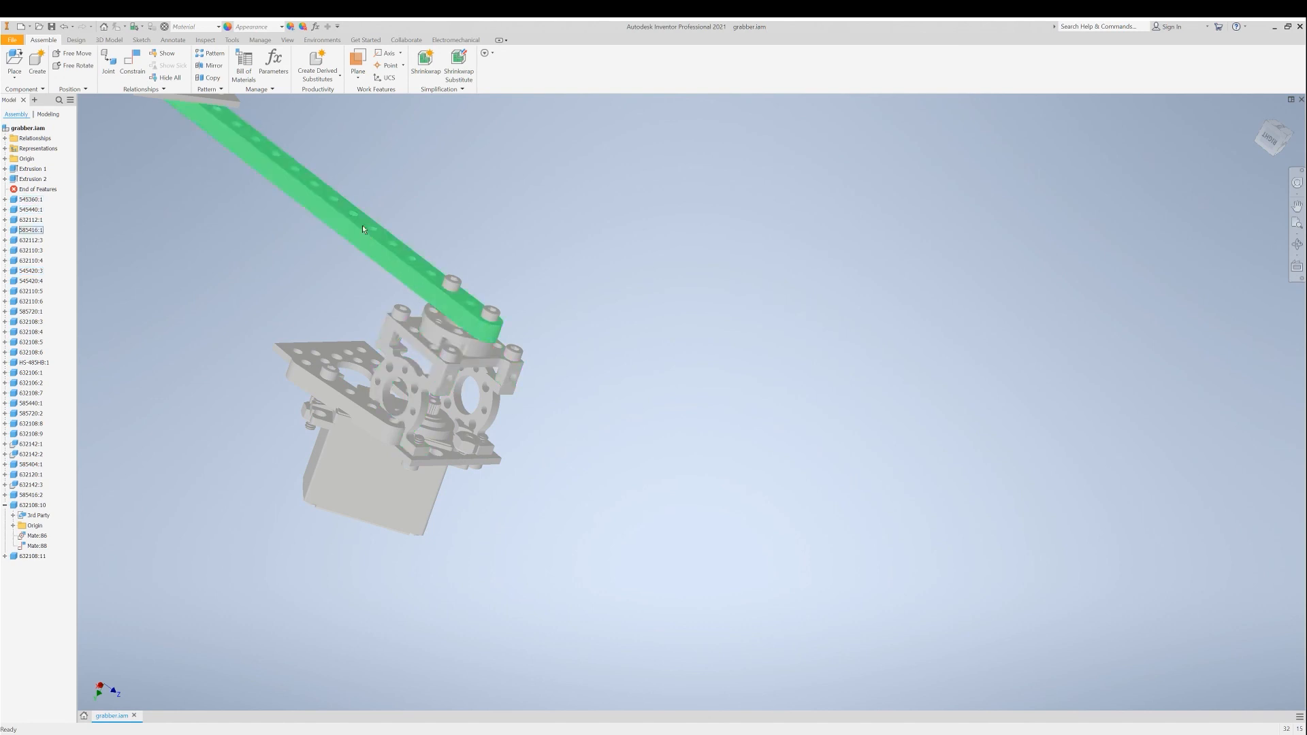
Step: Select the end screw of the lower arm above the servo joint and list its constraints
shift+middle_drag(565, 473, 525, 467)
middle_drag(450, 427, 490, 443)
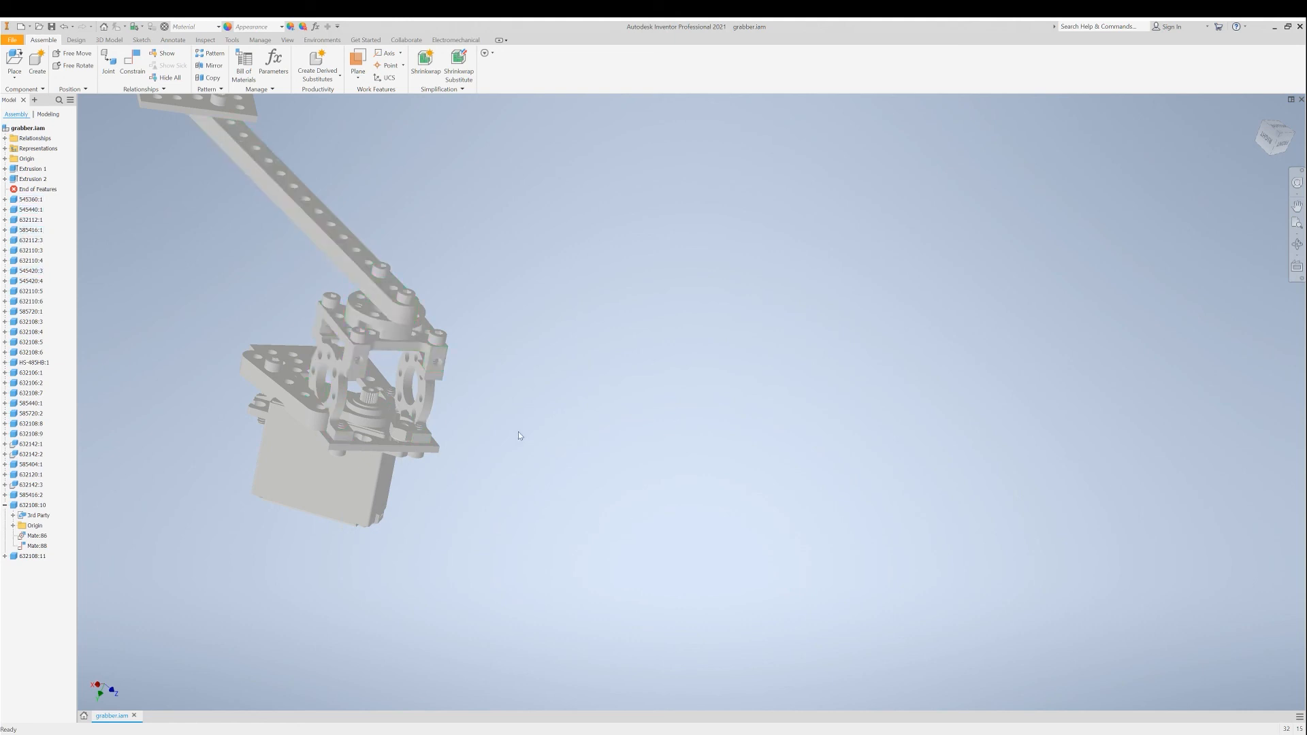
scroll(519, 436, down, 3)
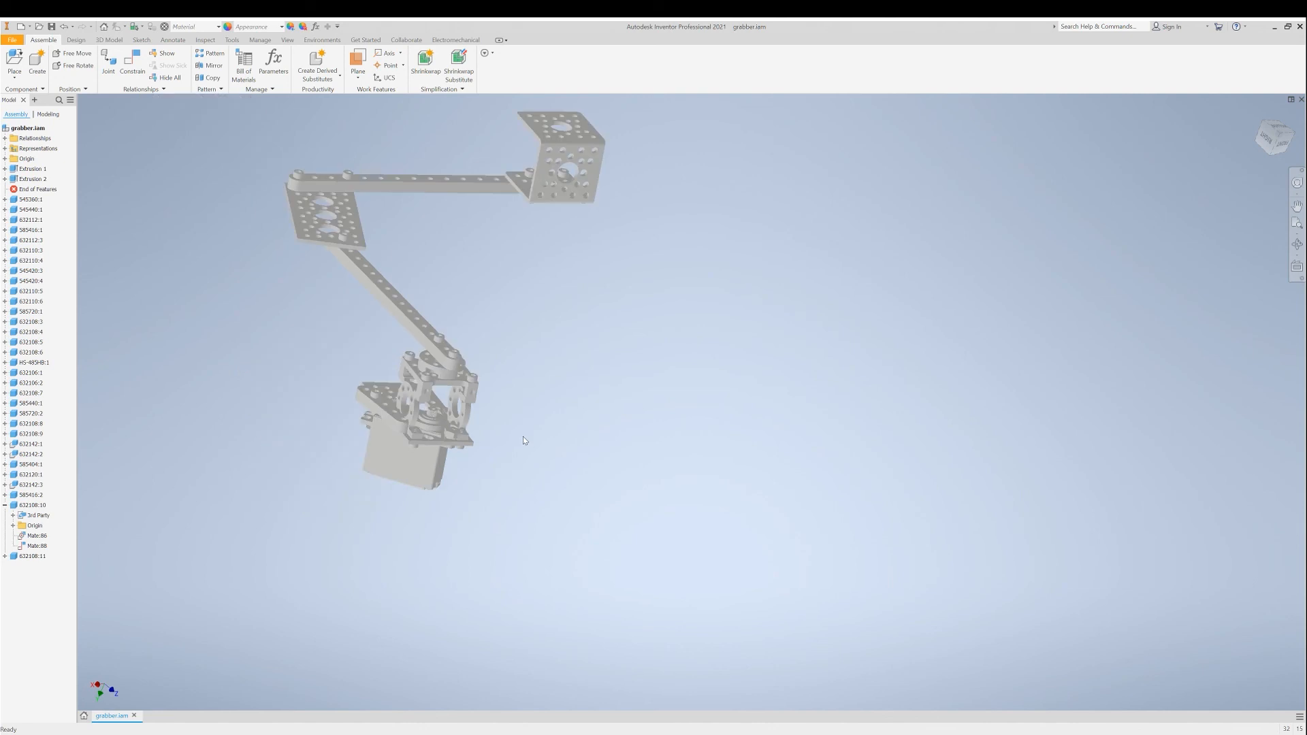
middle_drag(538, 376, 554, 423)
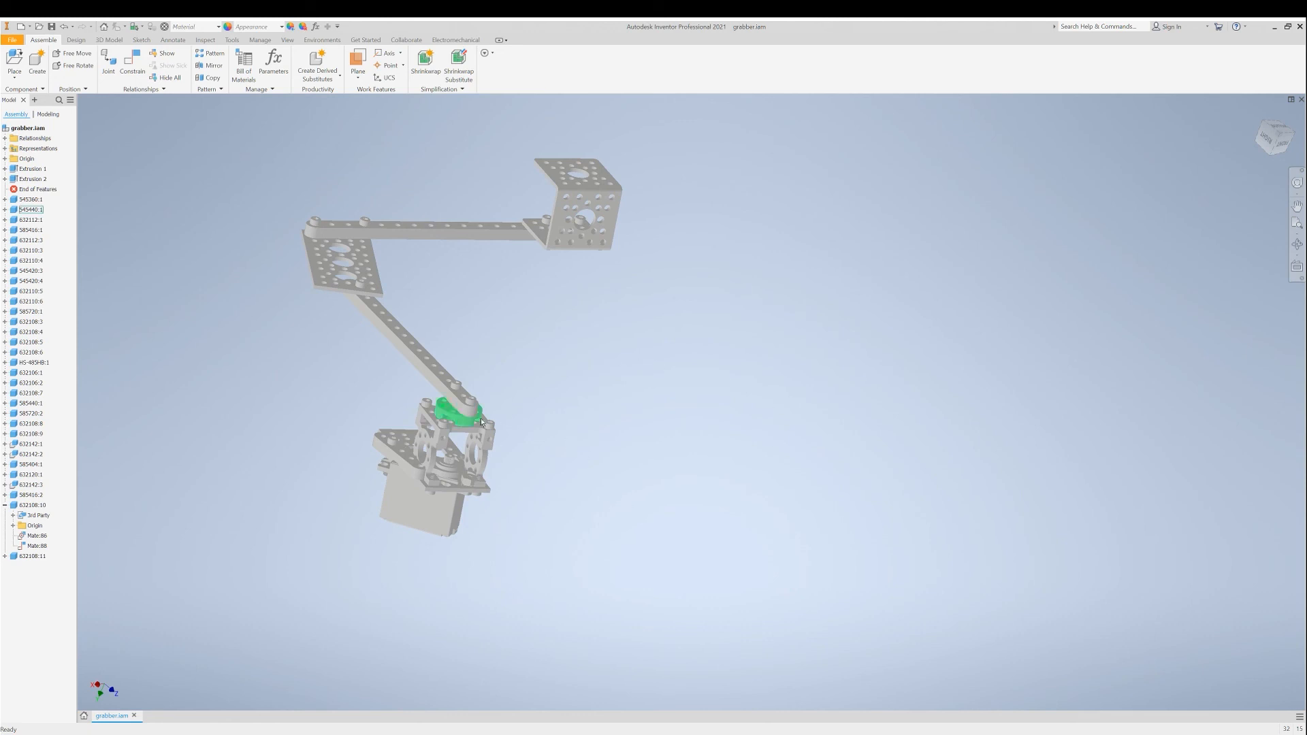
click(470, 400)
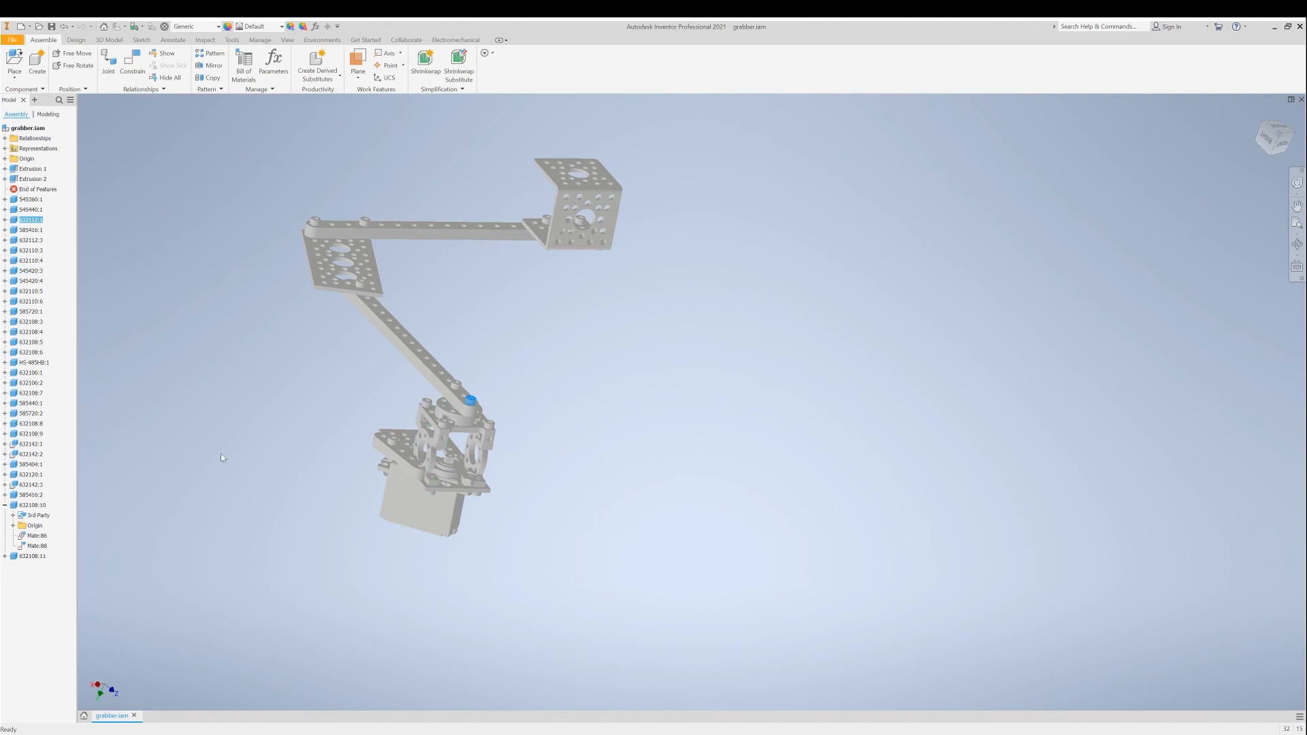
click(5, 220)
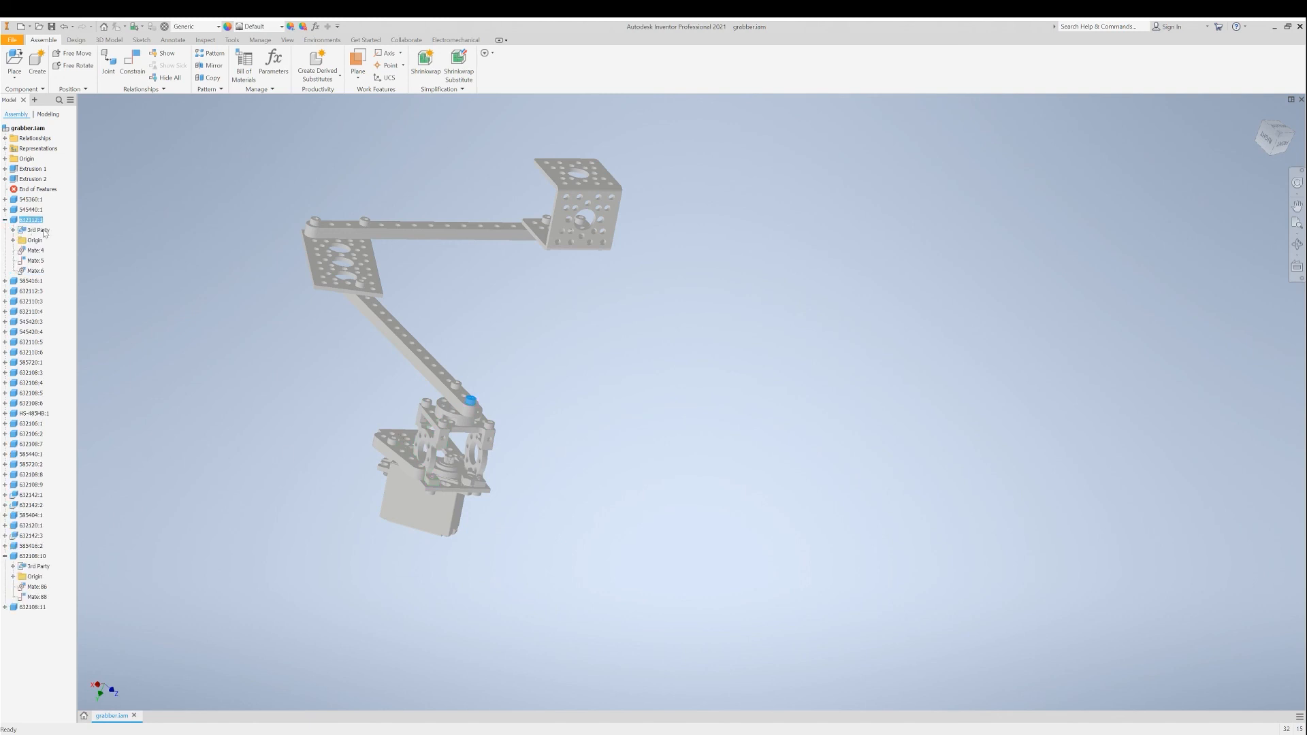
Step: Examine where the screw's Mate:4 constraint acts at the arm's lower joint, and clear the selection
click(34, 251)
scroll(486, 422, up, 5)
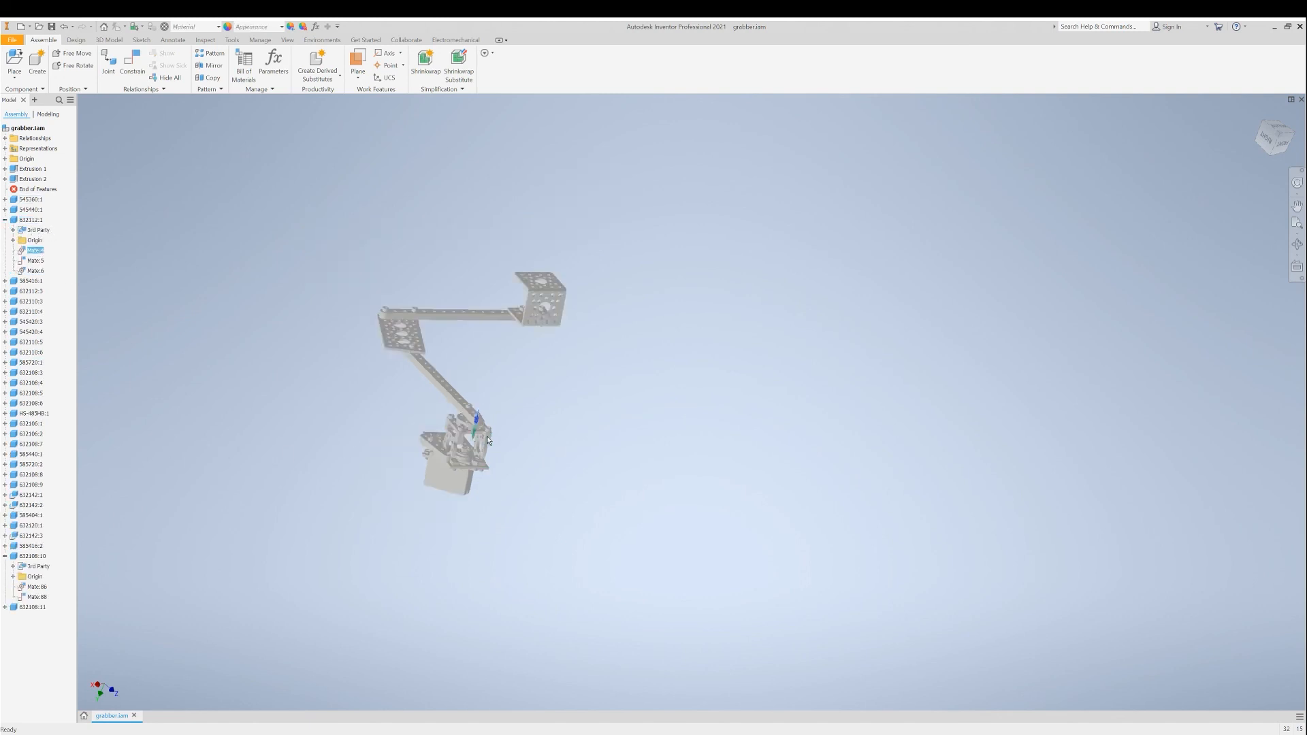
scroll(485, 422, down, 8)
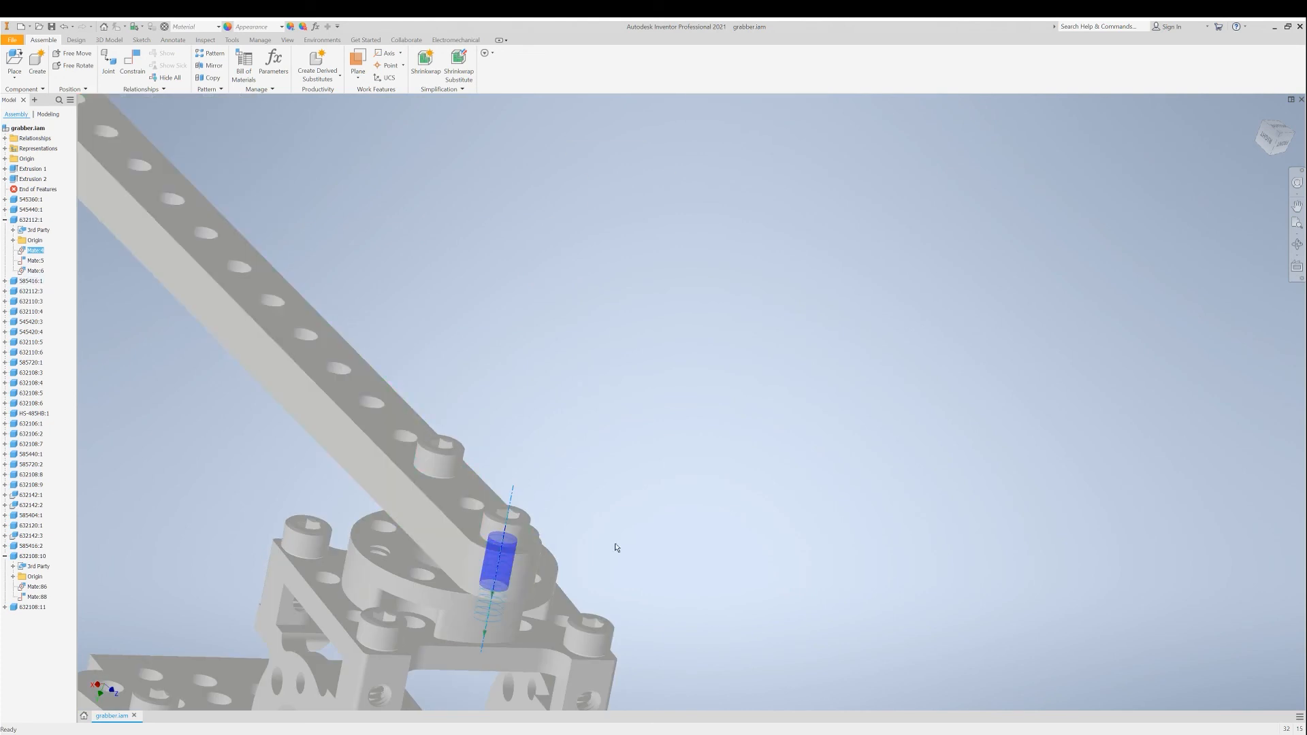
shift+middle_drag(617, 548, 647, 400)
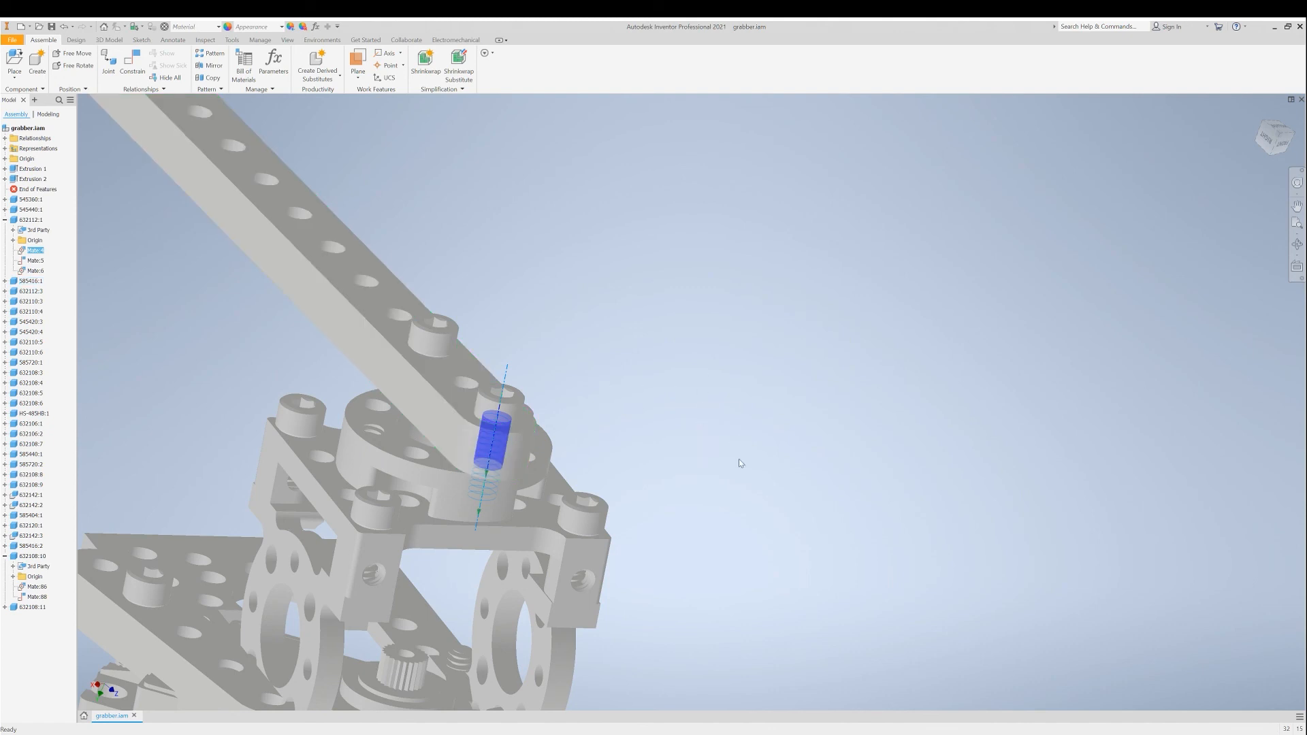
scroll(740, 462, down, 5)
scroll(741, 463, down, 3)
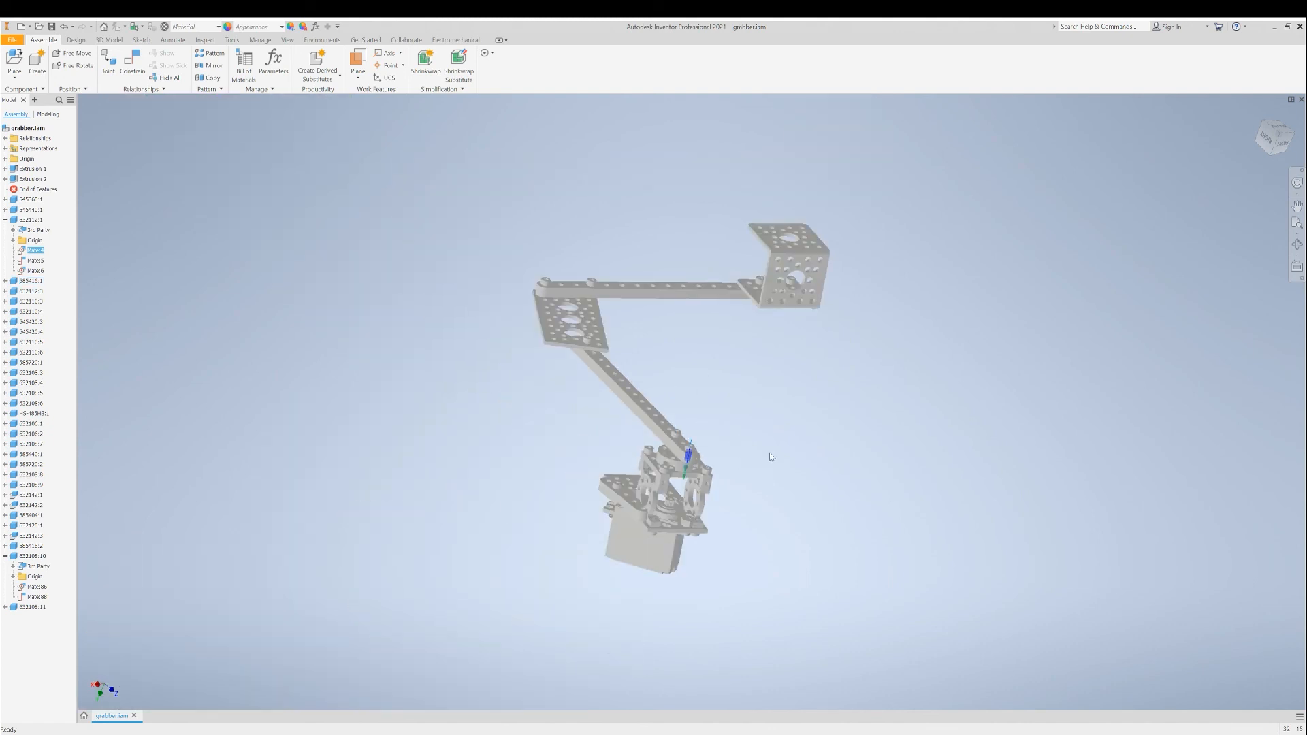
click(771, 454)
middle_drag(869, 412, 820, 407)
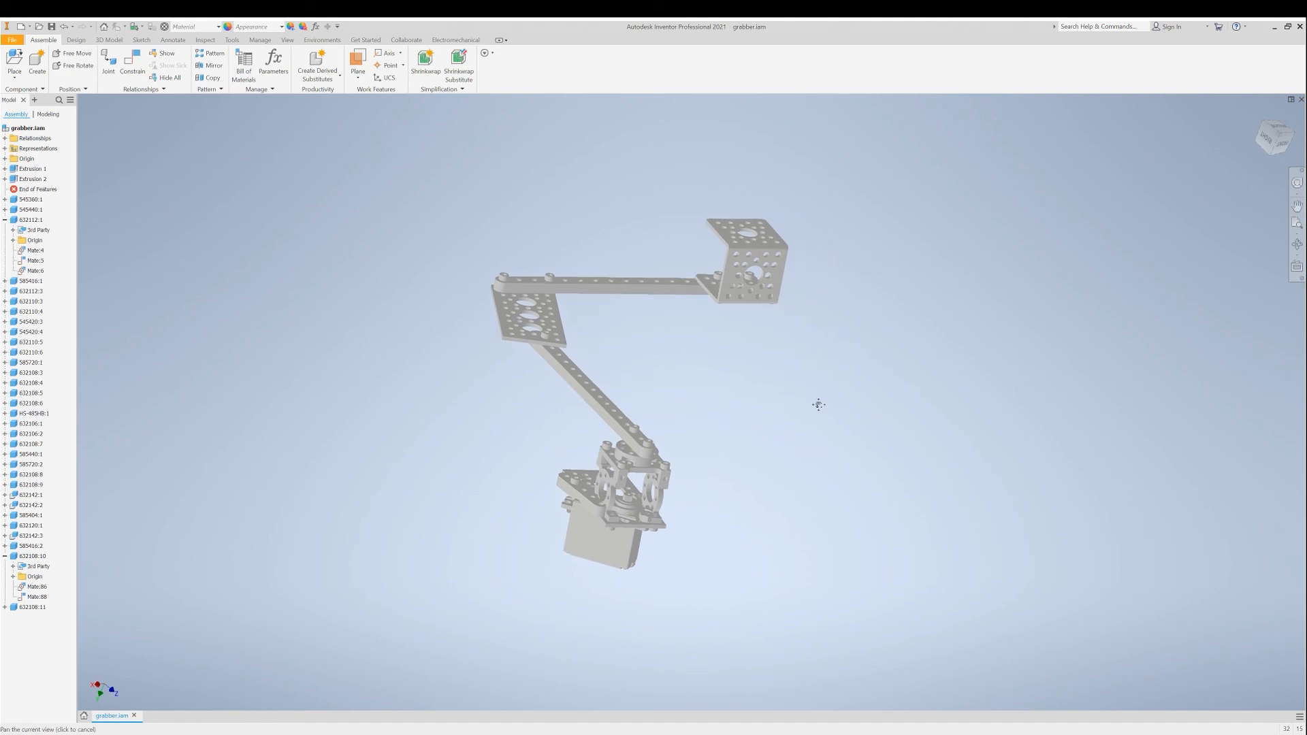